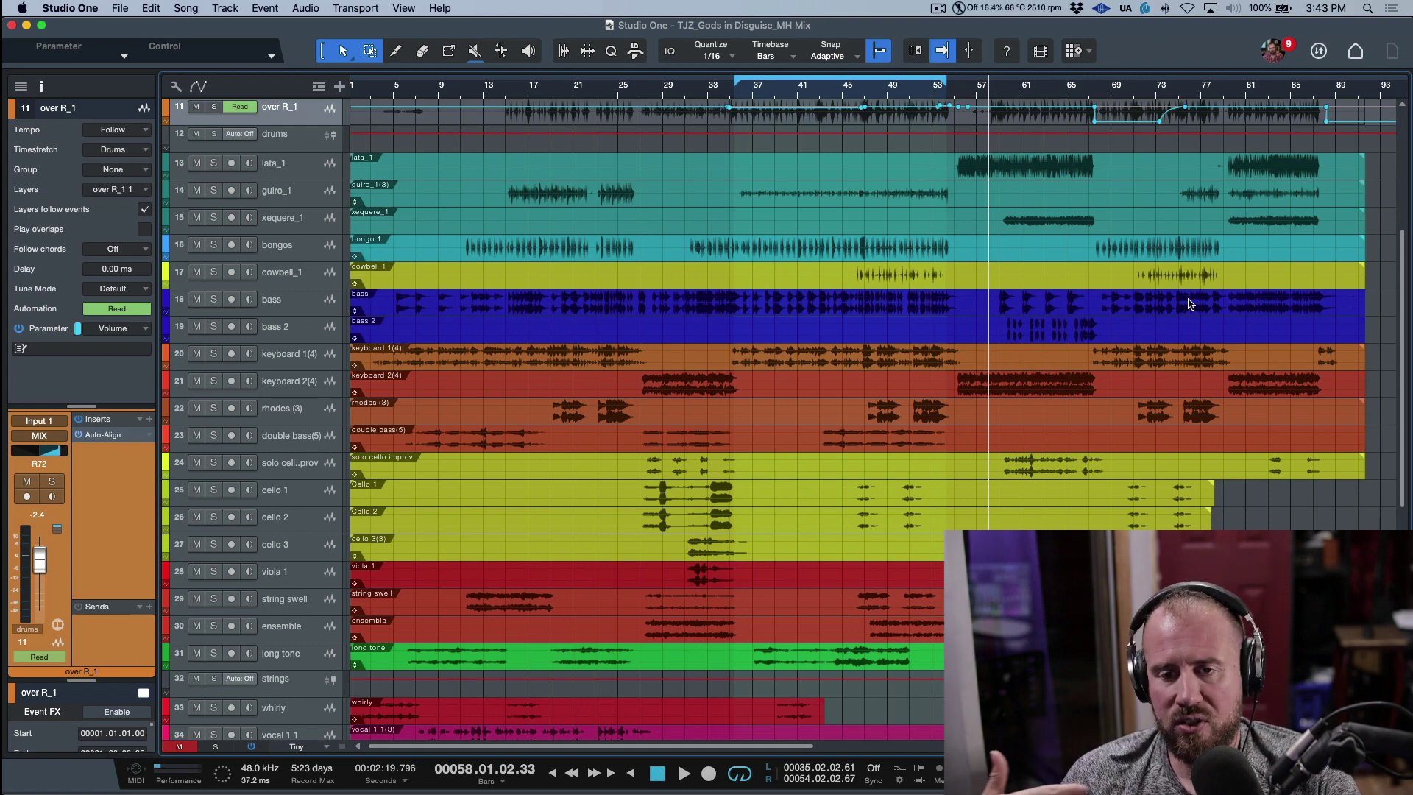
scroll(1190, 304, up, 5)
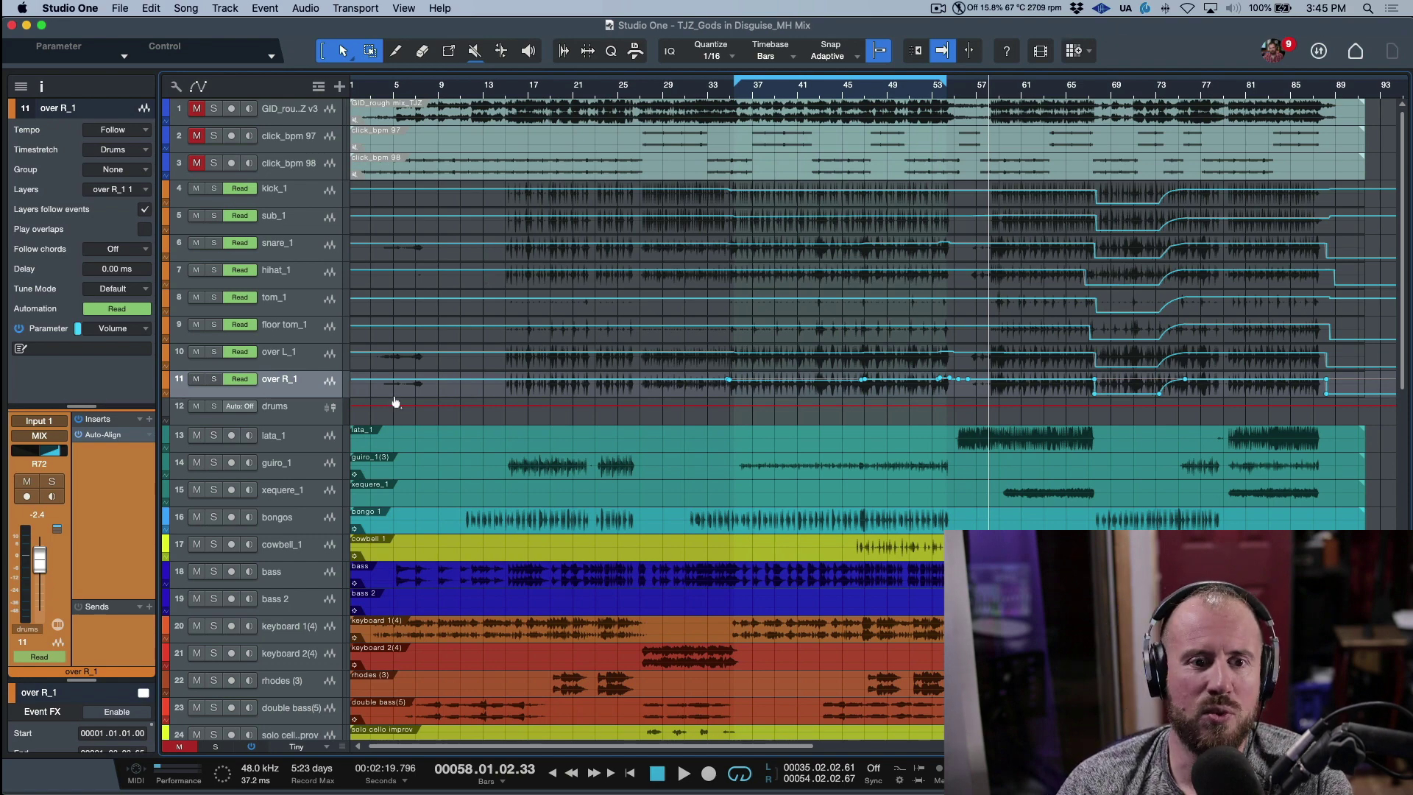
click(308, 440)
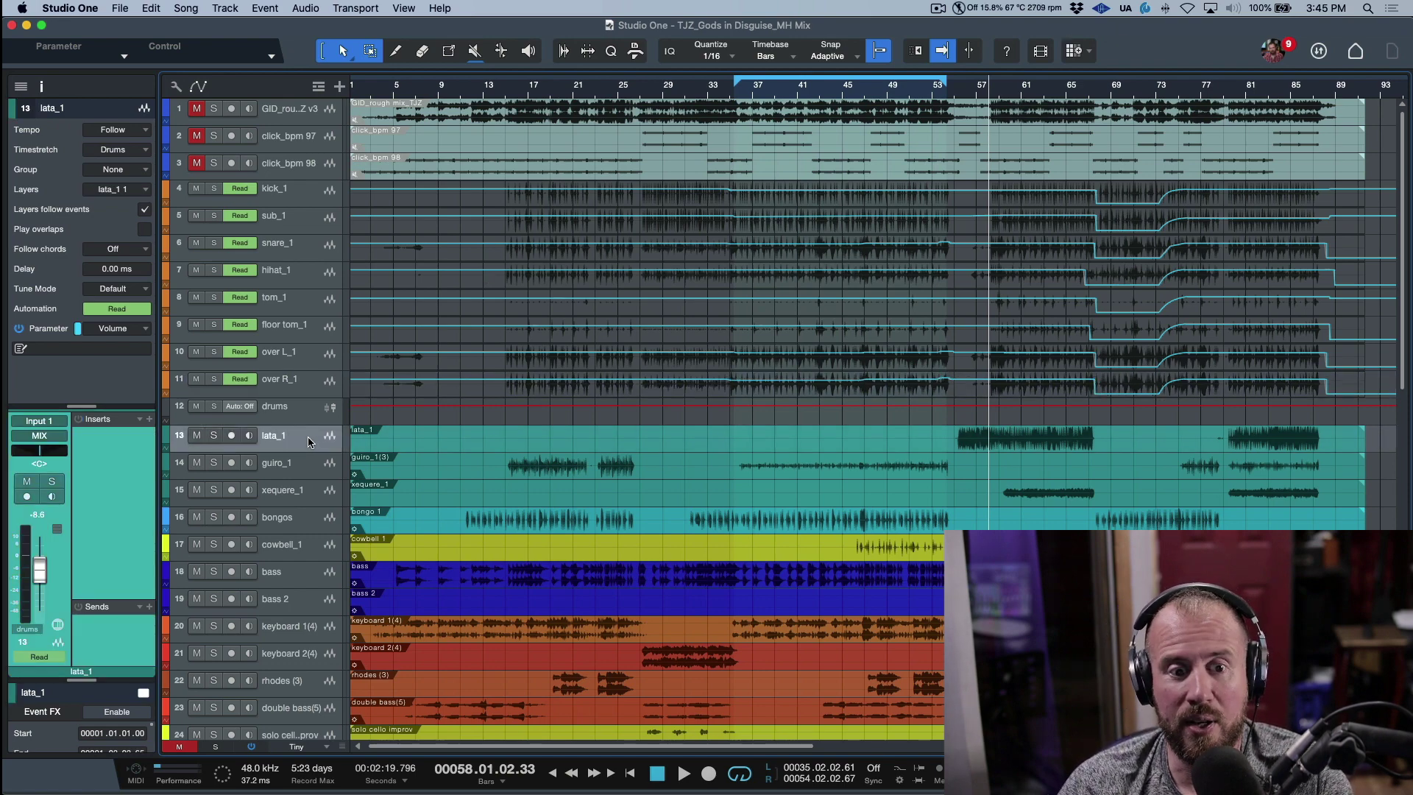
click(317, 551)
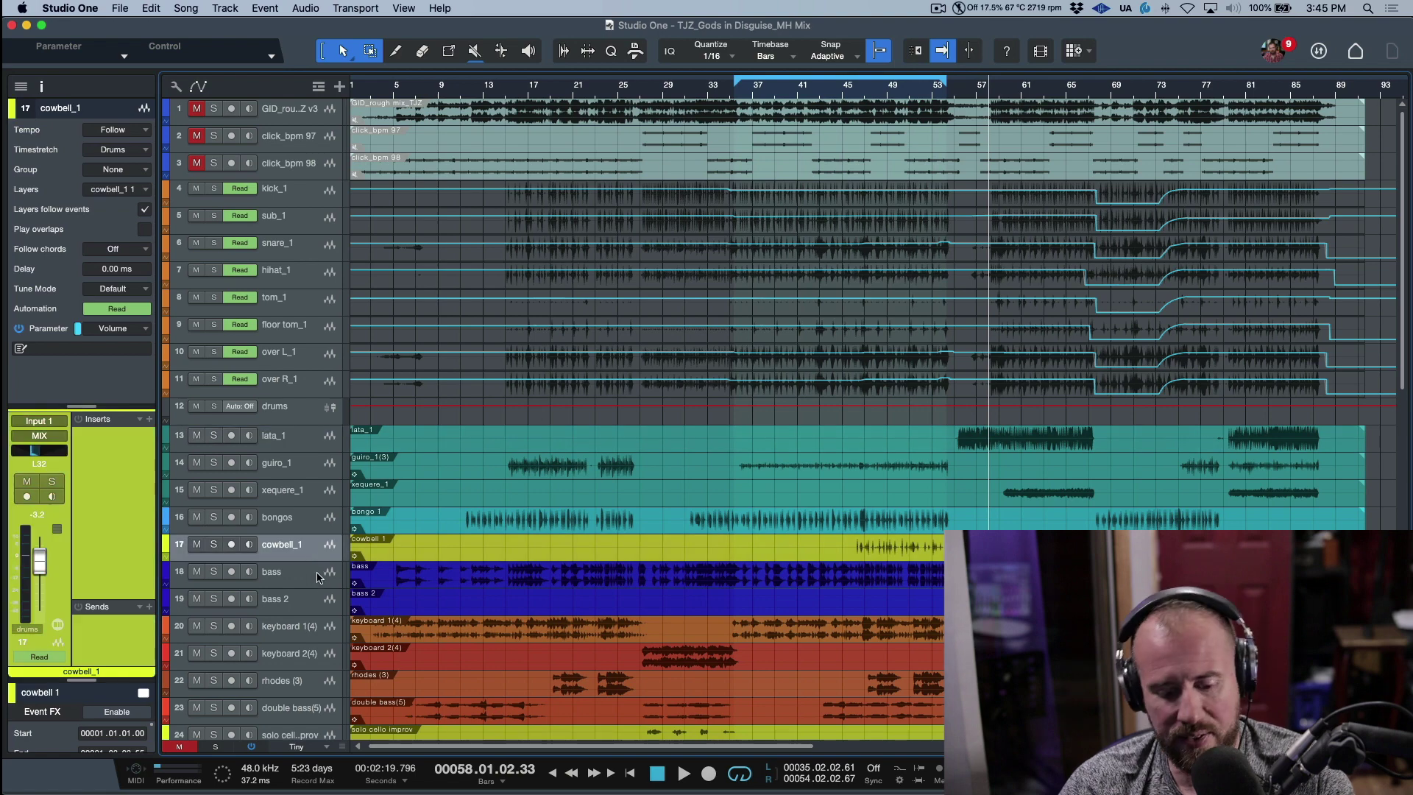
Step: Show the mixing console, select the cello 1 channel and solo it
key(F3)
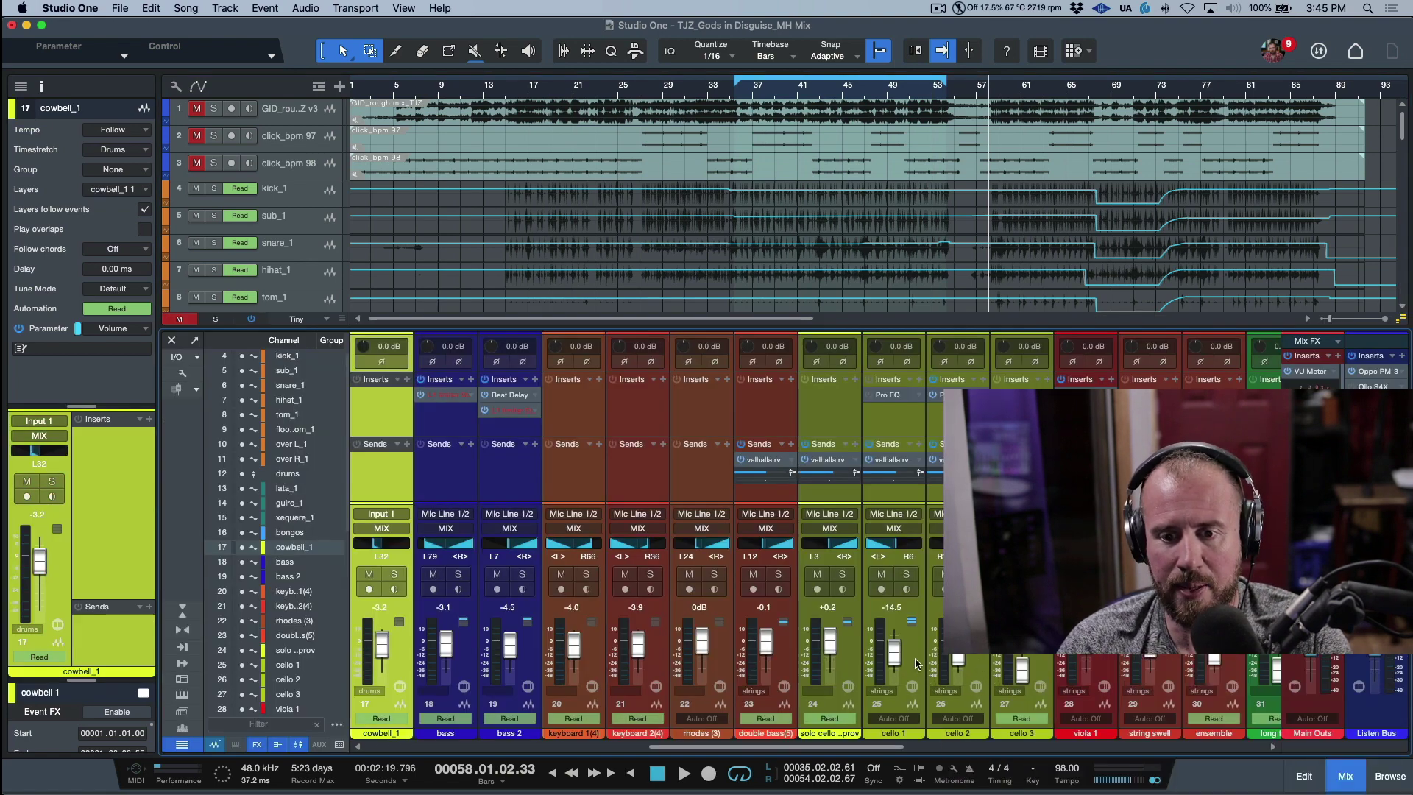
click(916, 664)
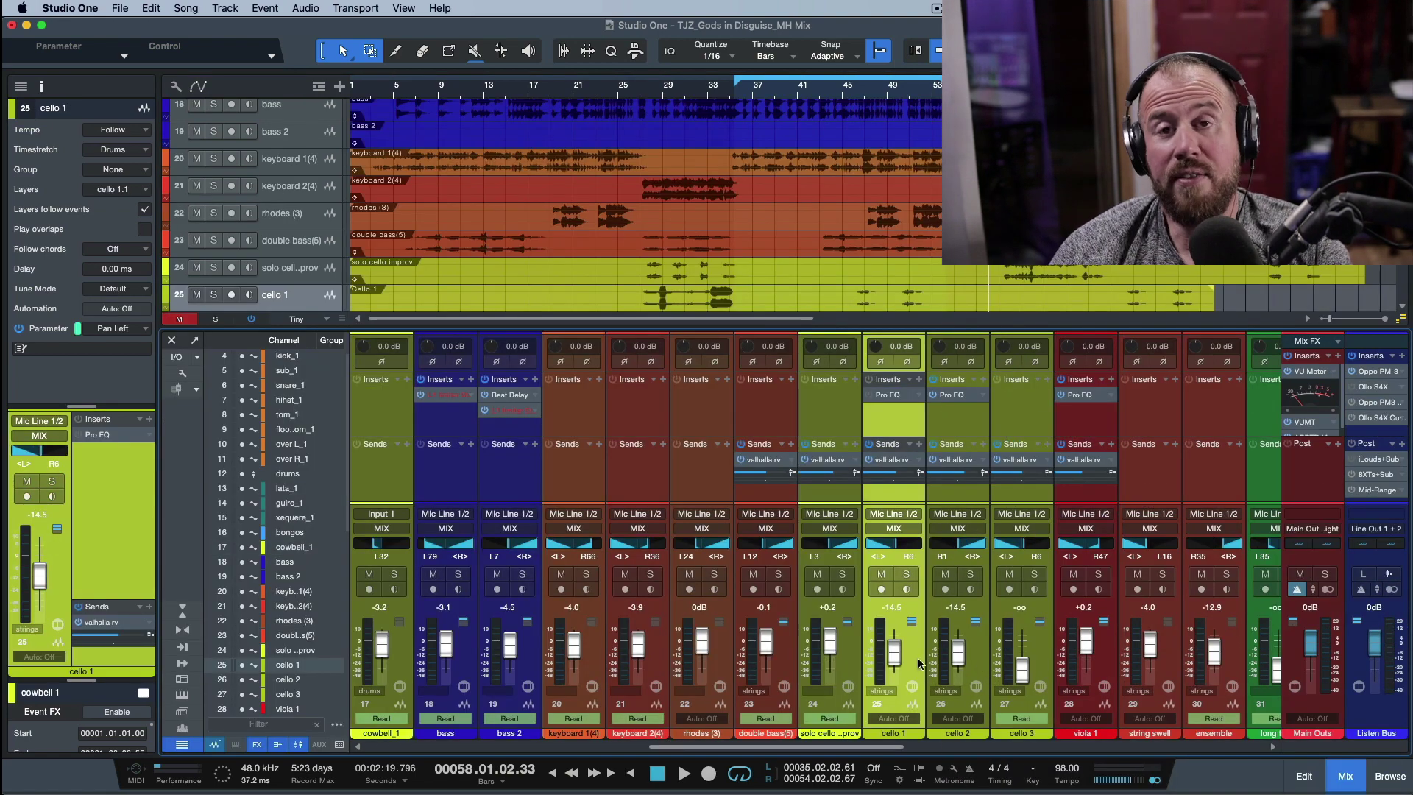
click(907, 574)
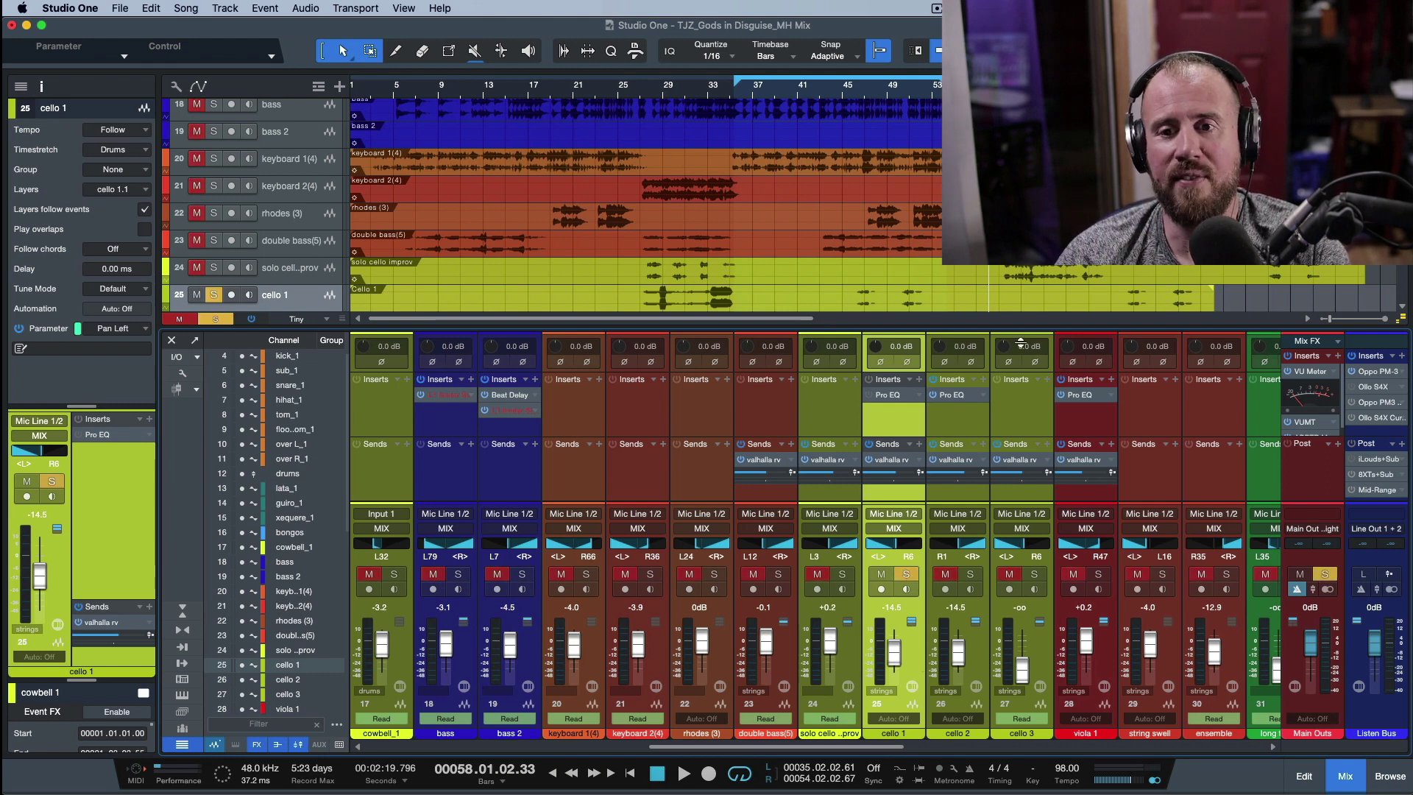
Step: Play the cello 1 passage near bar 33, try its volume fader at +10.0 dB, and undo the fader move
scroll(1013, 272, down, 2)
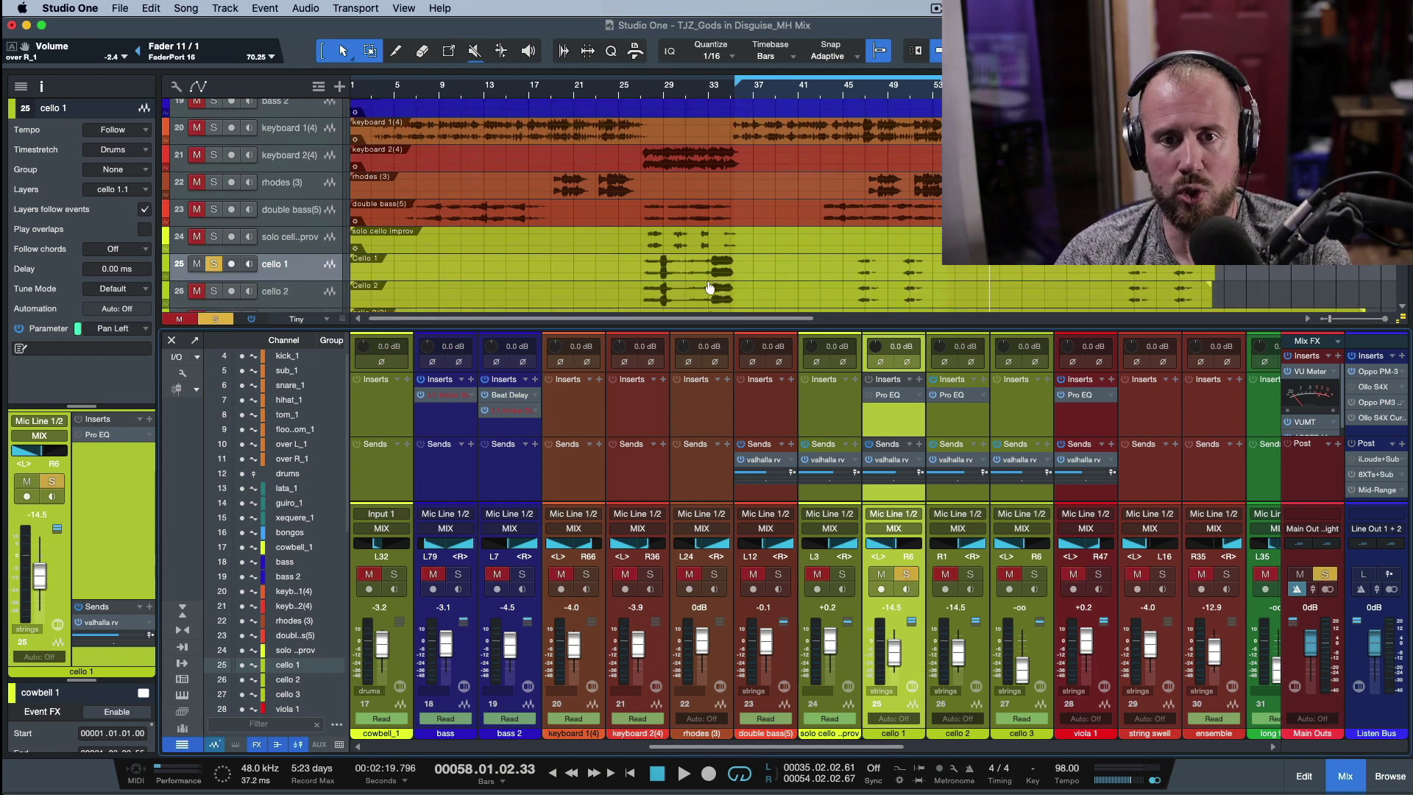
click(715, 276)
key(space)
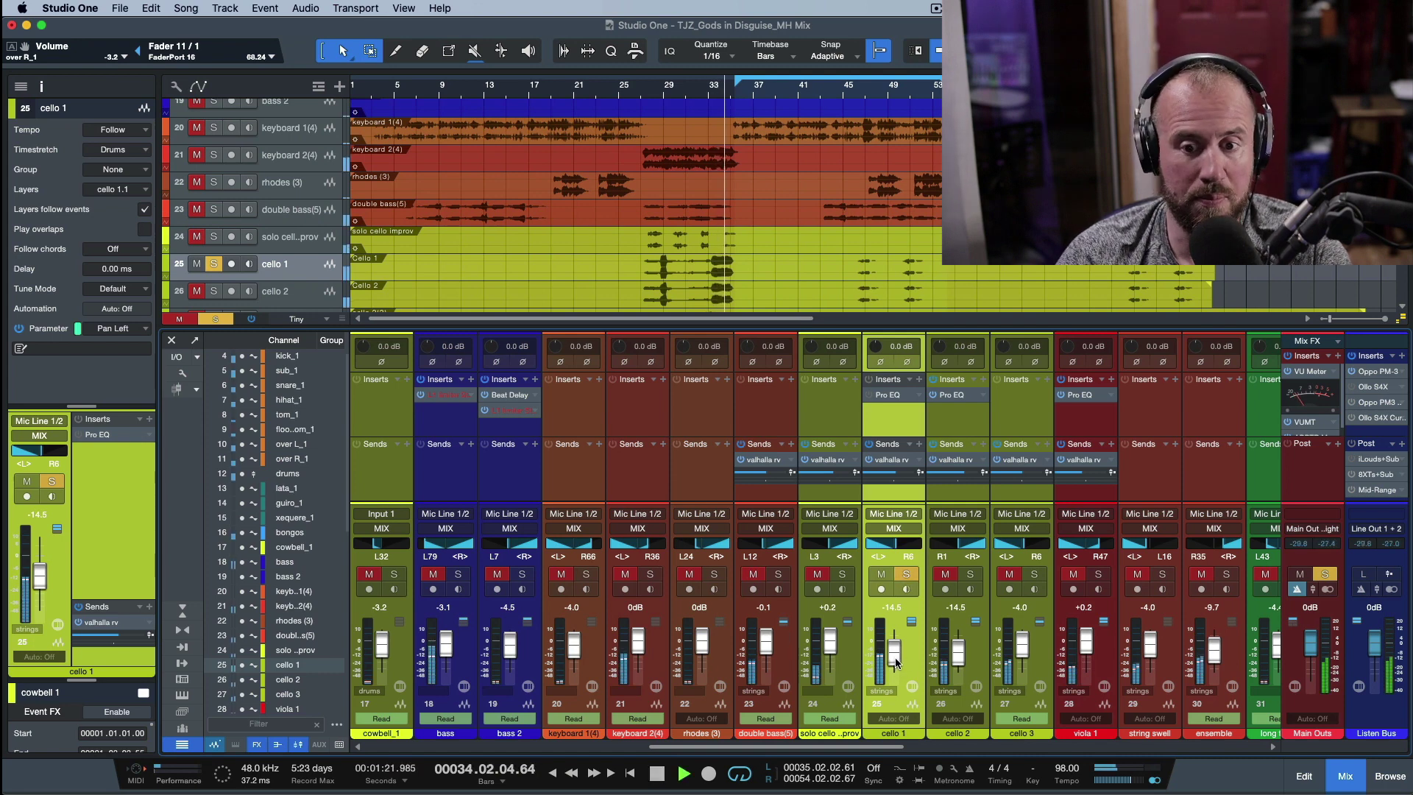
drag(896, 662, 898, 641)
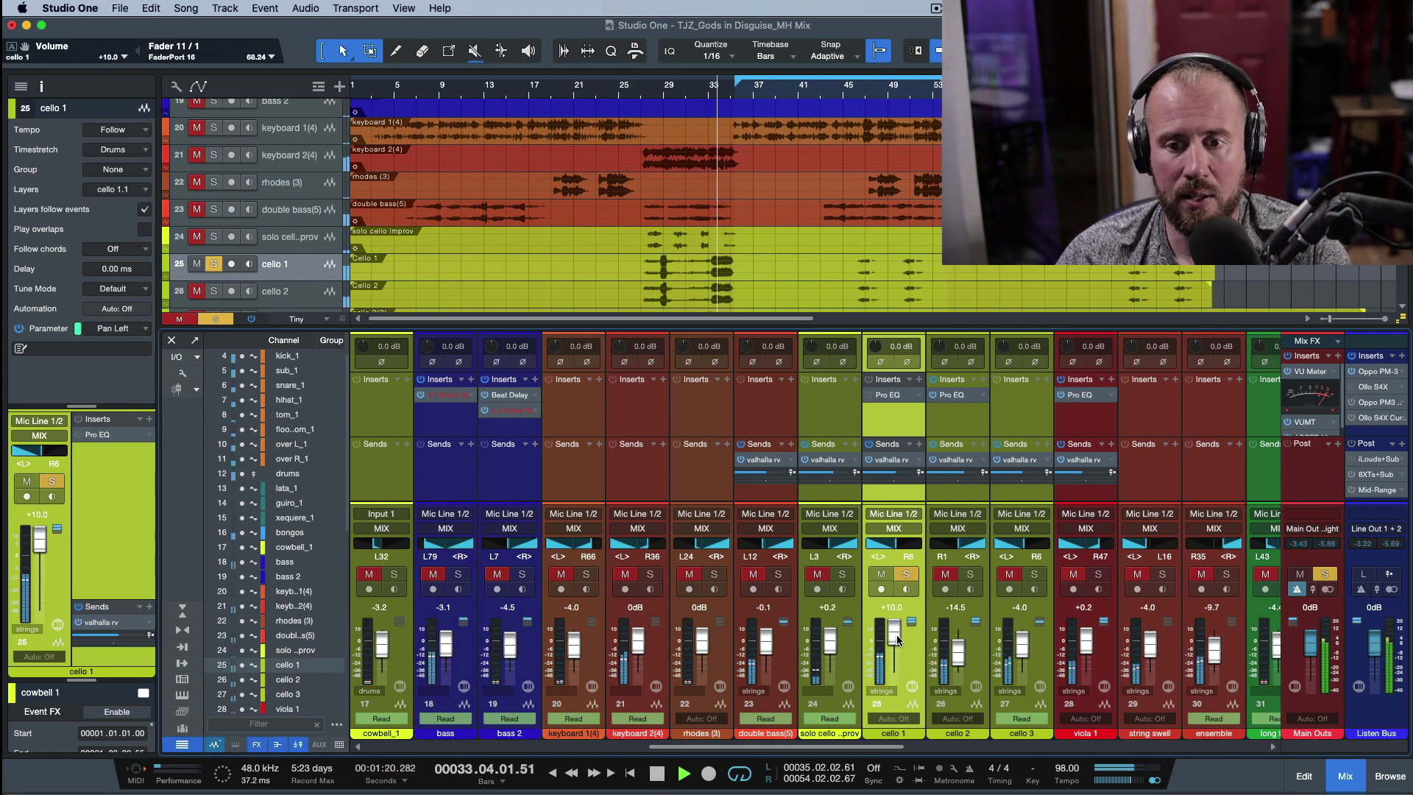
key(space)
key(ctrl+z)
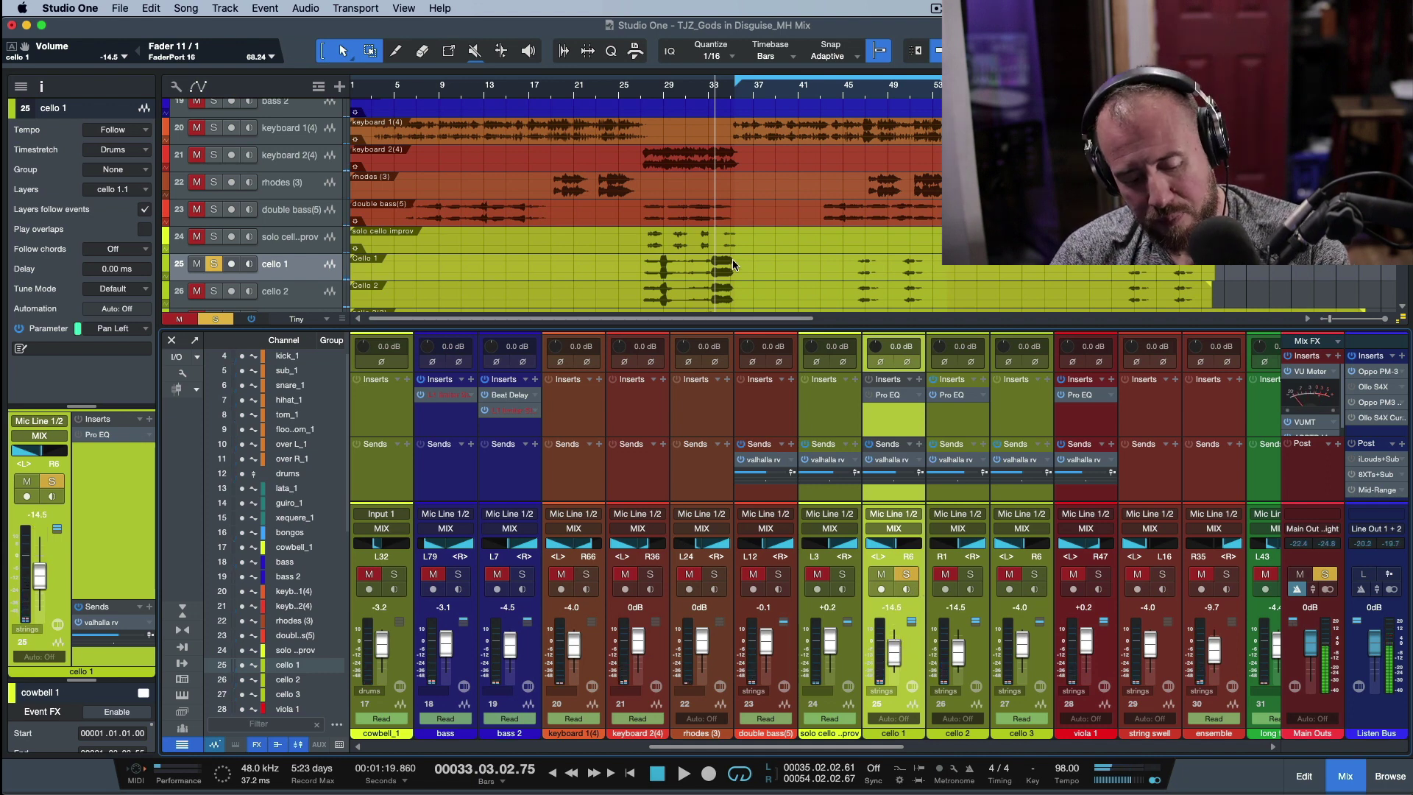
Step: Hide the console, enlarge the cello 1 track and lower the Cello 1 event's clip gain to slightly below -9.0 dB
key(F3)
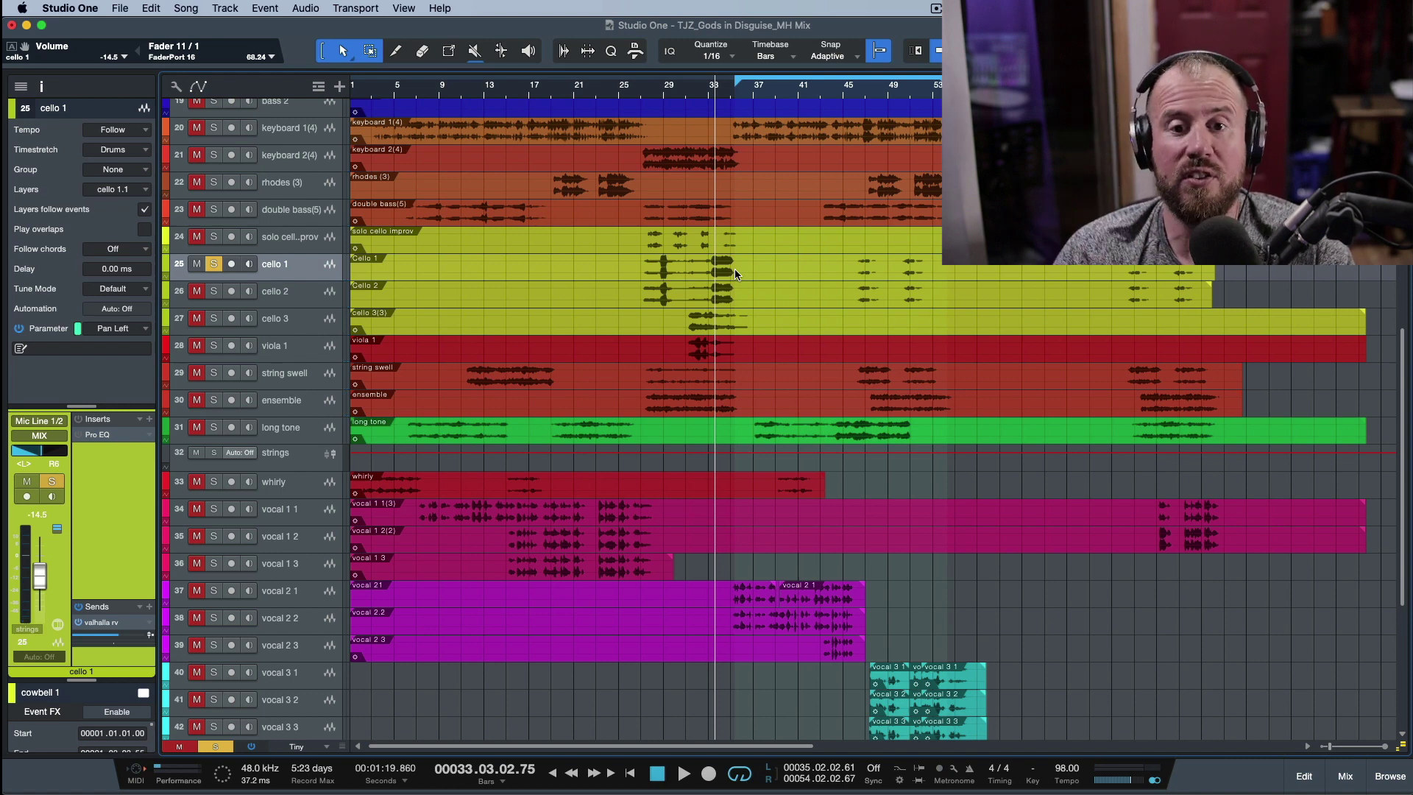
click(734, 268)
key(z)
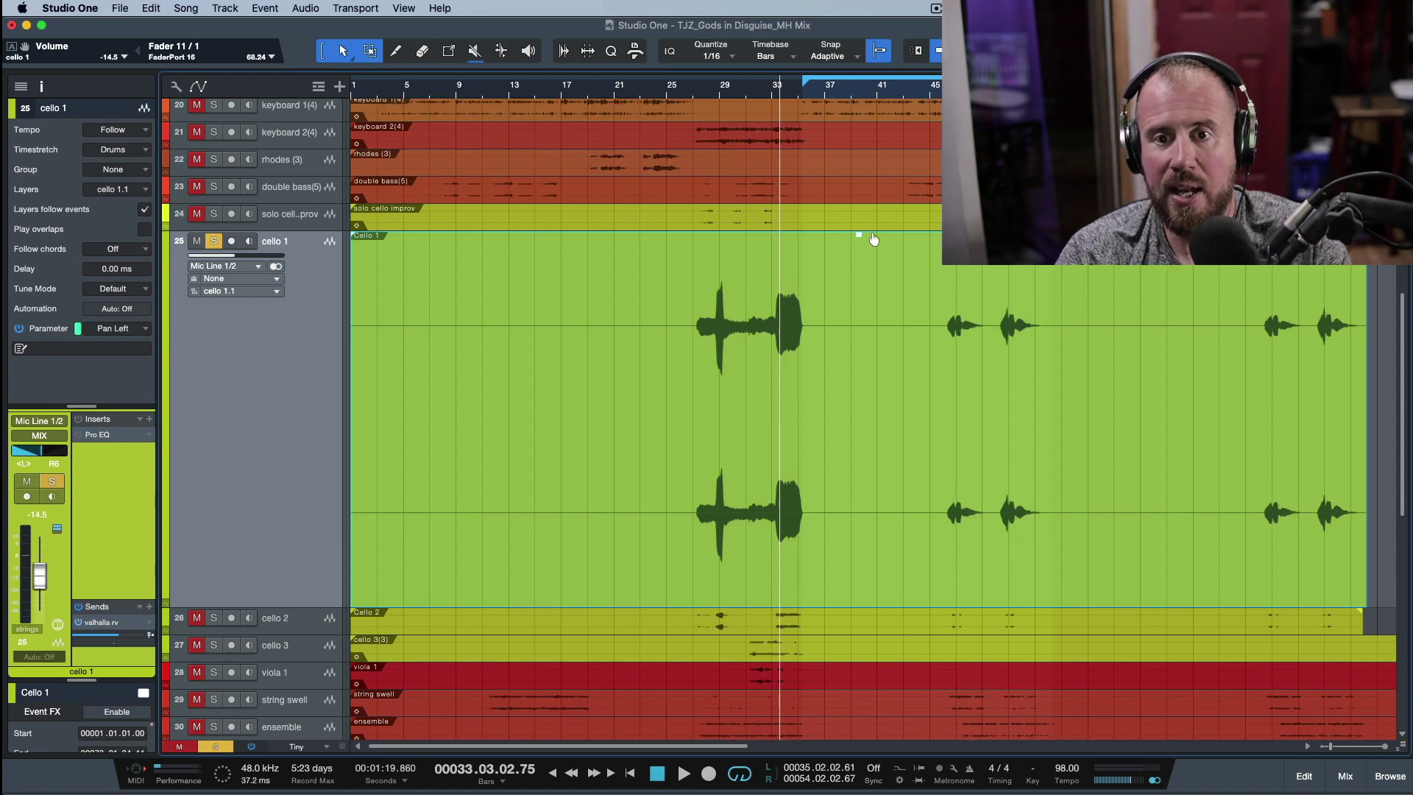
drag(859, 236, 866, 326)
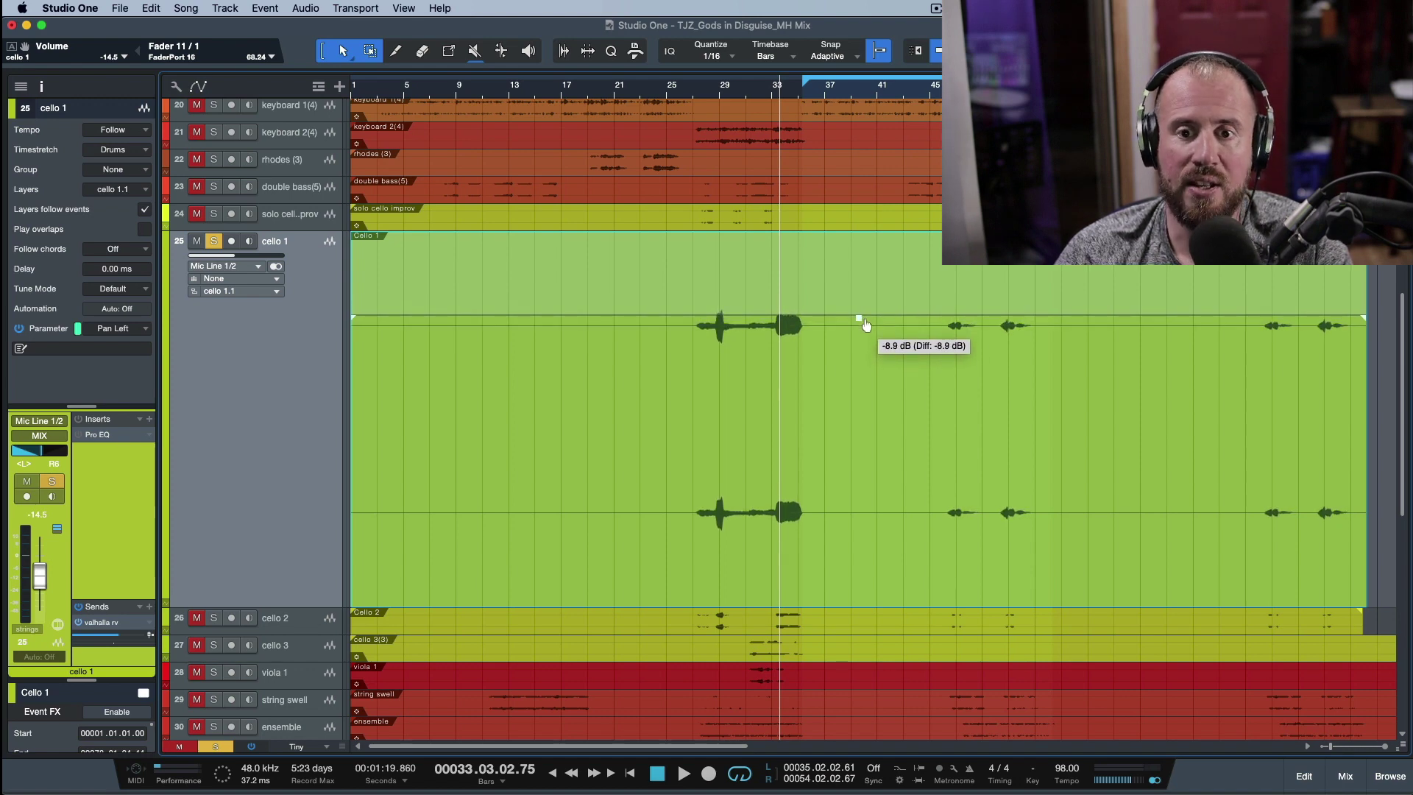
drag(867, 326, 861, 325)
click(860, 325)
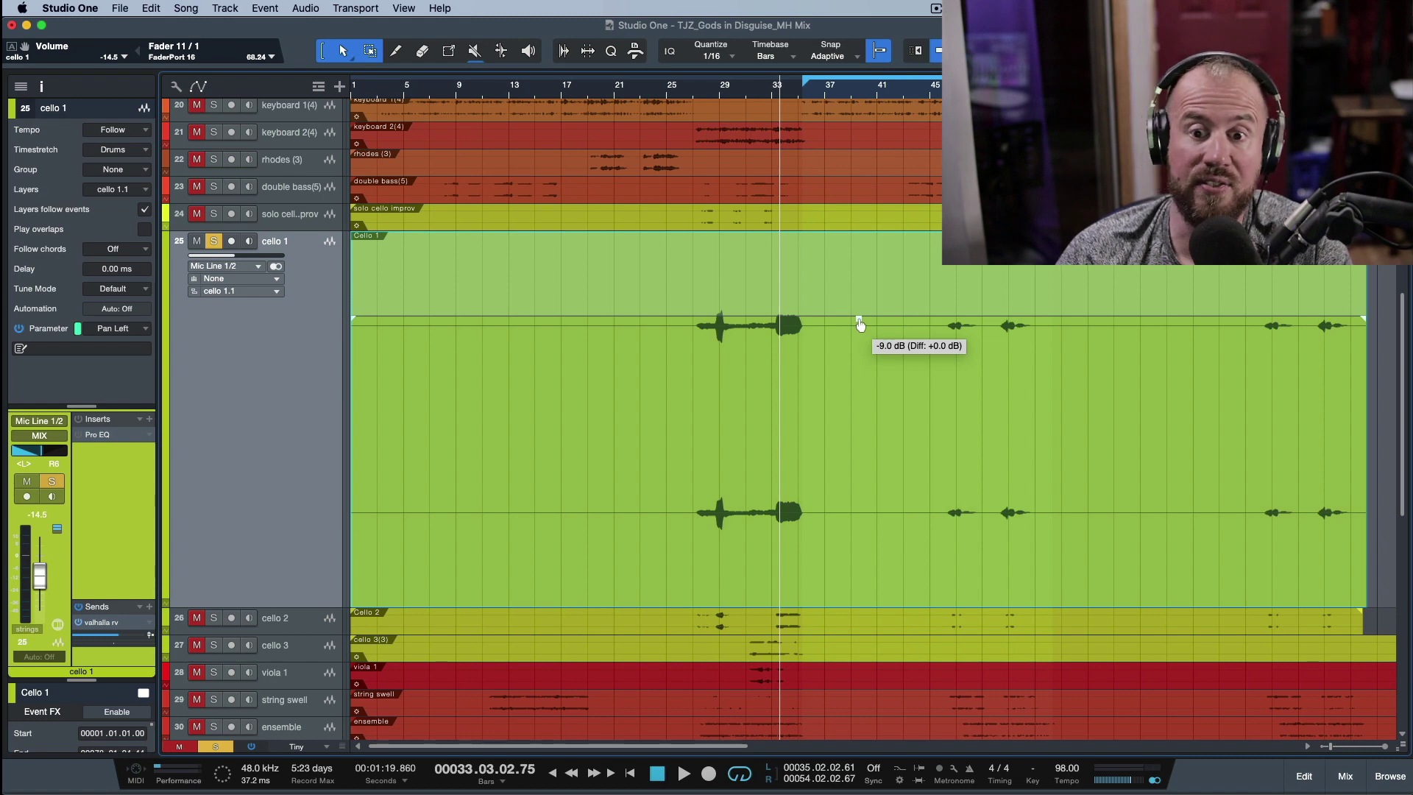
drag(860, 324, 861, 340)
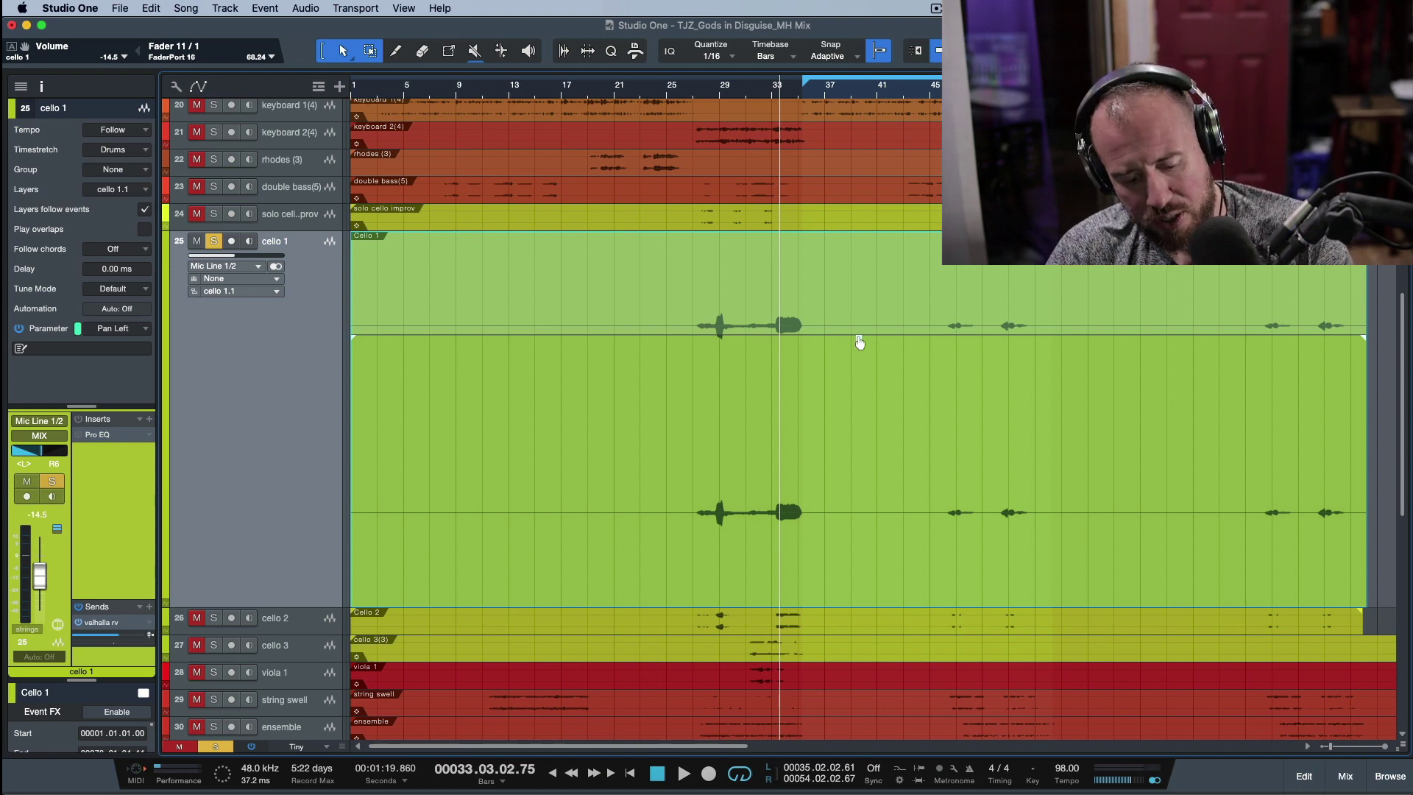
Step: Return to the overview of all tracks, magnify the waveform display and restore its original size
key(z)
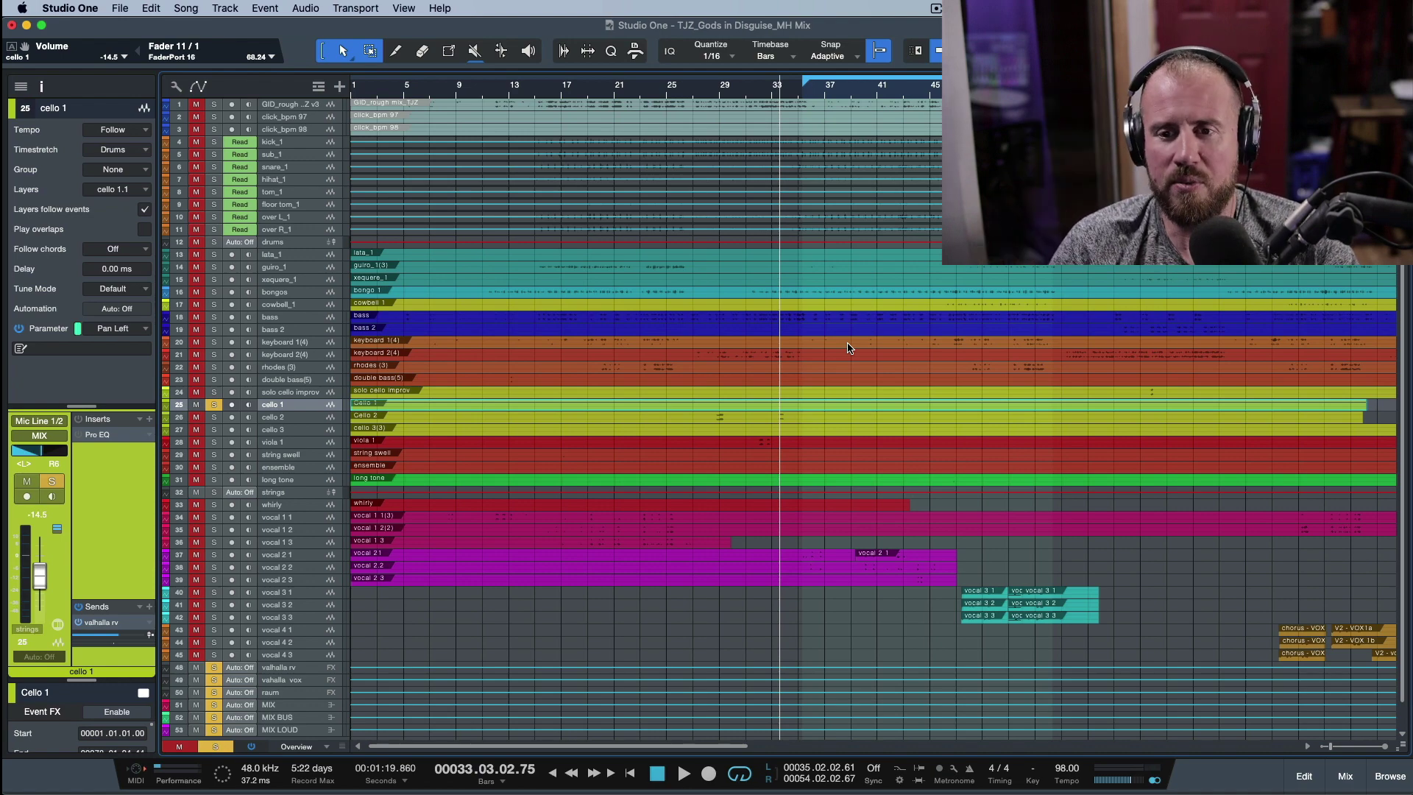
drag(1402, 748, 1399, 710)
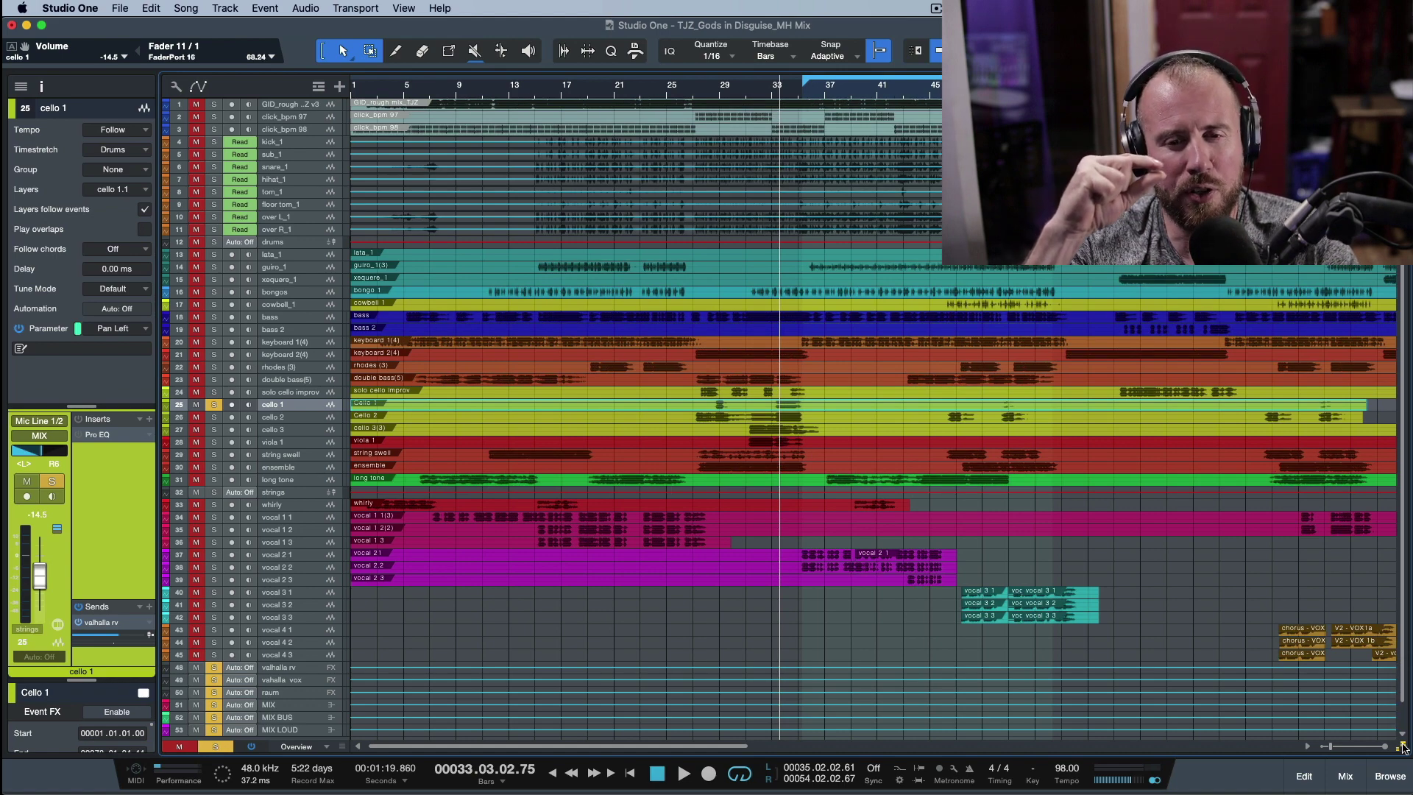
drag(1403, 748, 1404, 748)
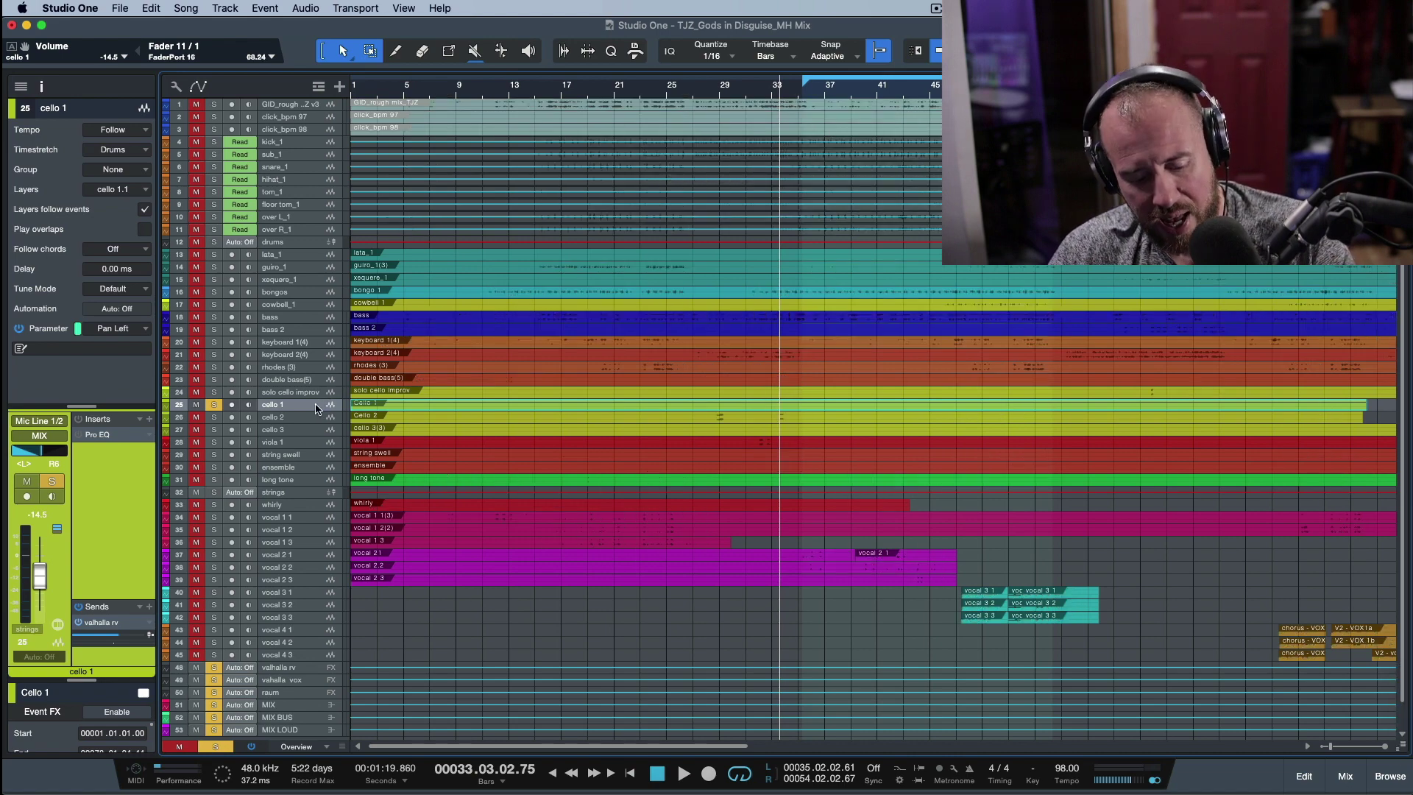
Step: Enlarge the cello 1 track again and reset the Cello 1 event's clip gain to its default
key(z)
double_click(859, 457)
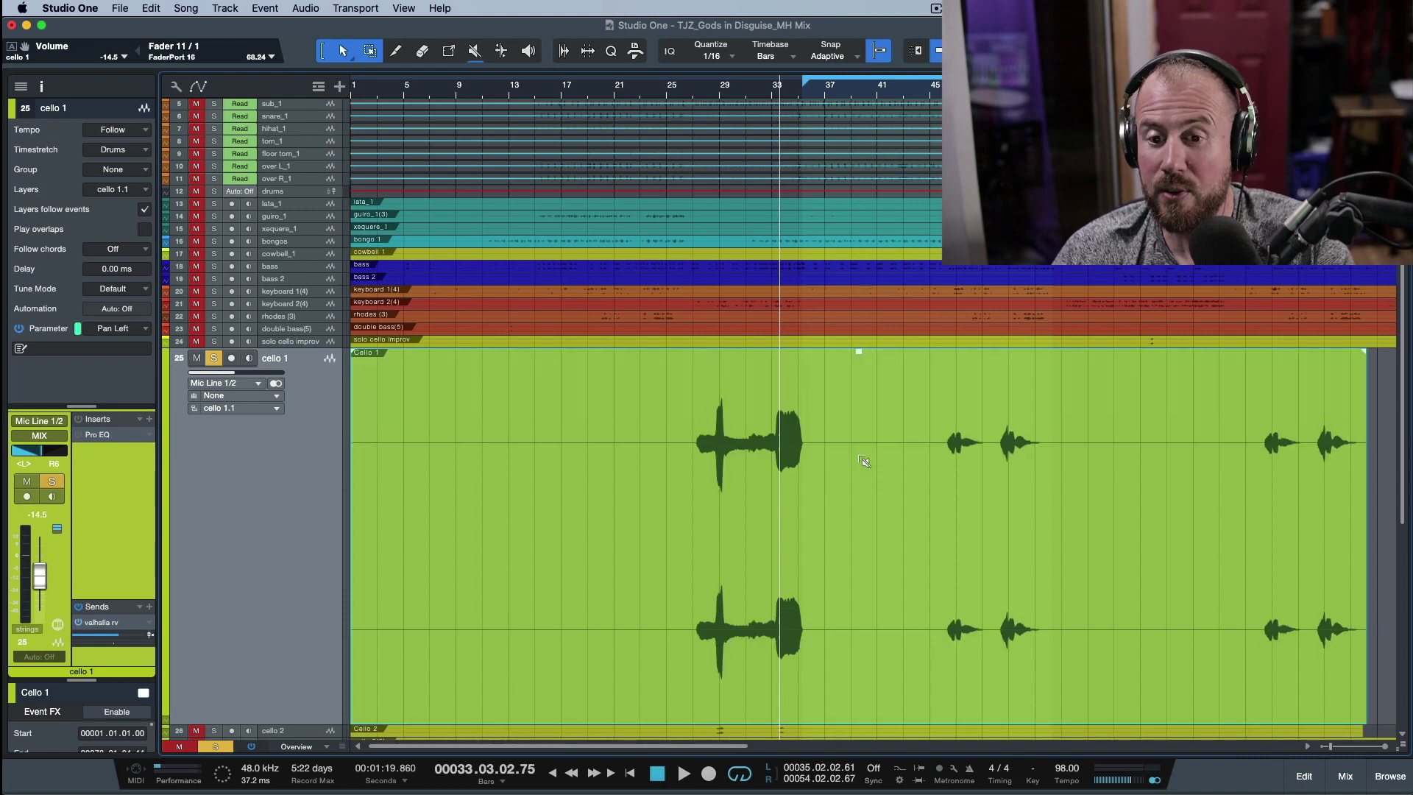
Step: Show the console and toggle the Input controls channel component off and back on in the console options
key(F3)
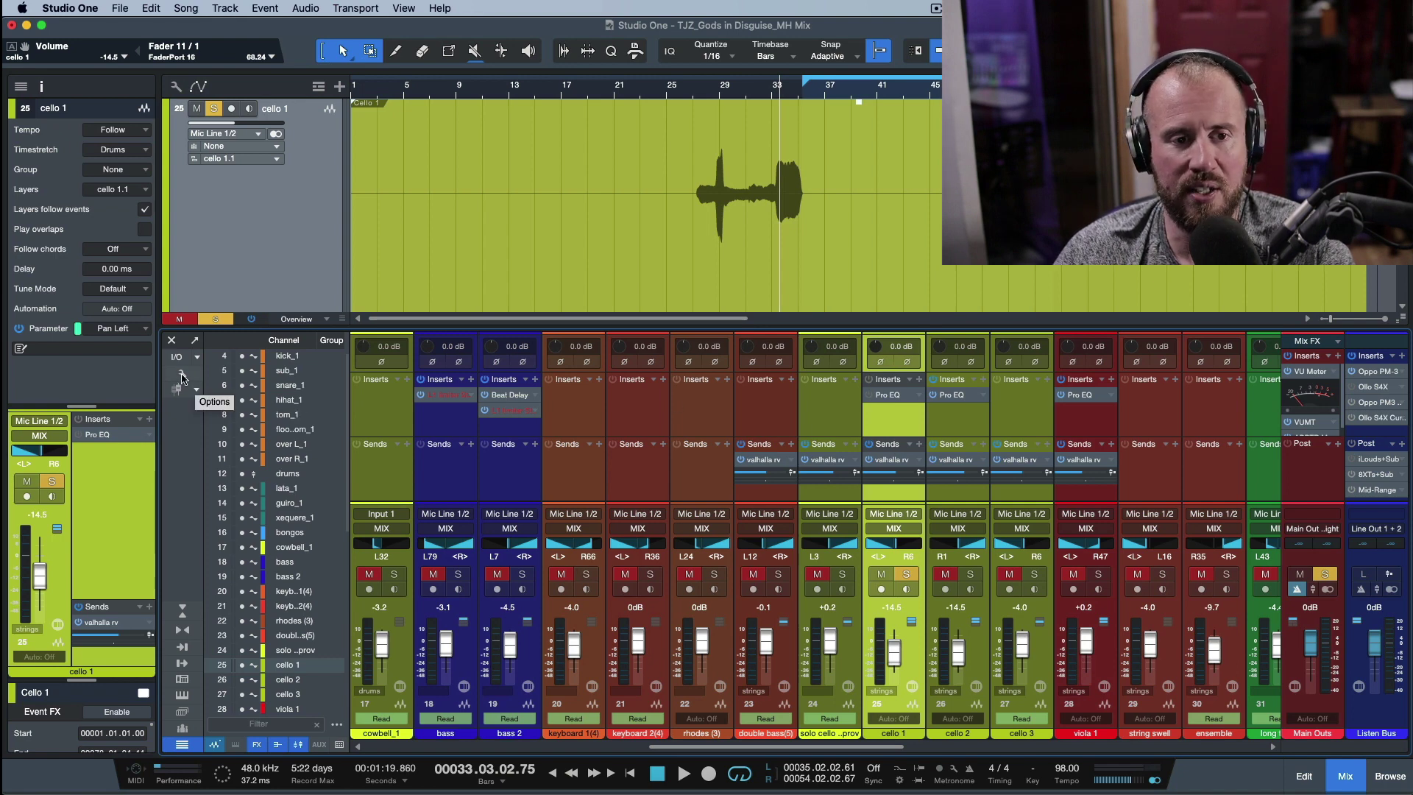
click(181, 378)
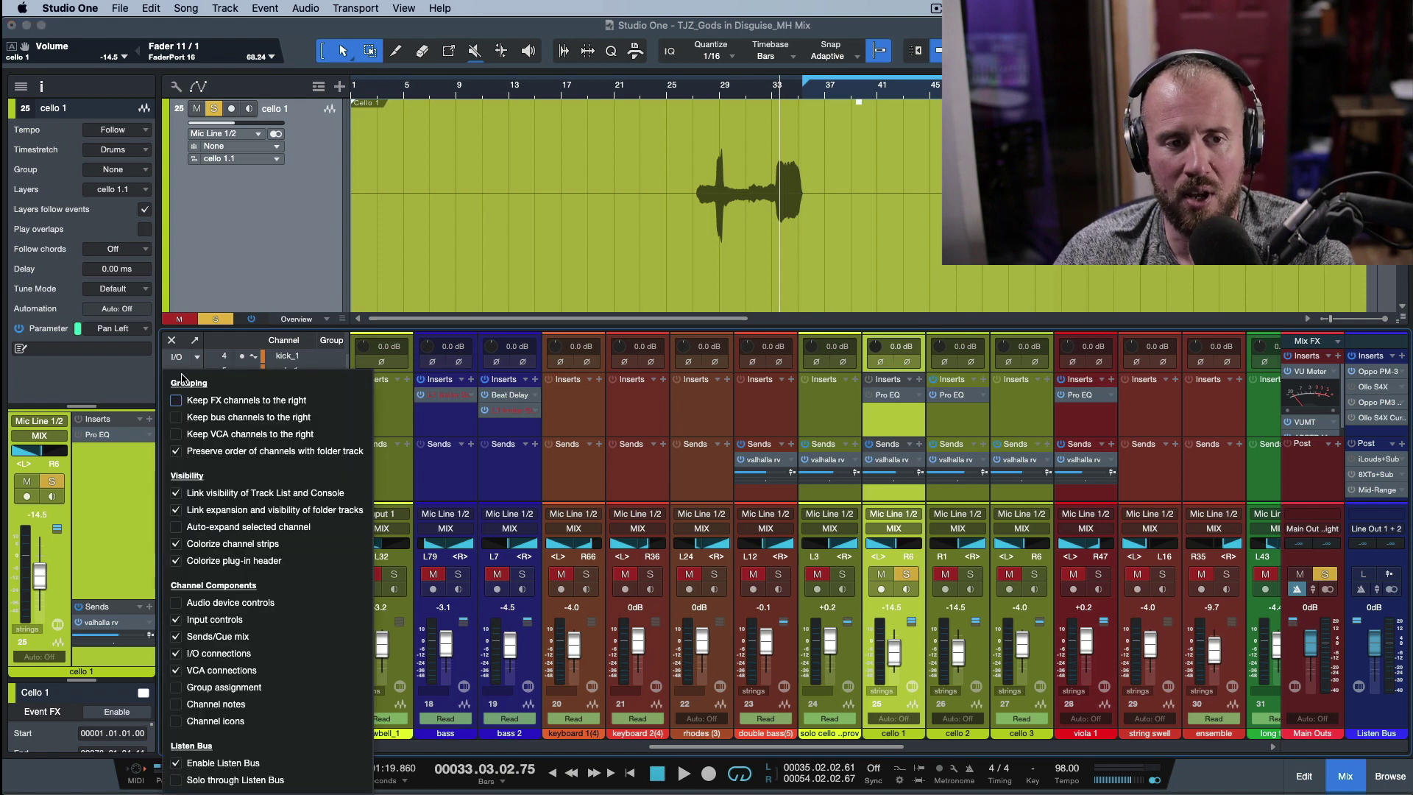
click(177, 620)
click(176, 621)
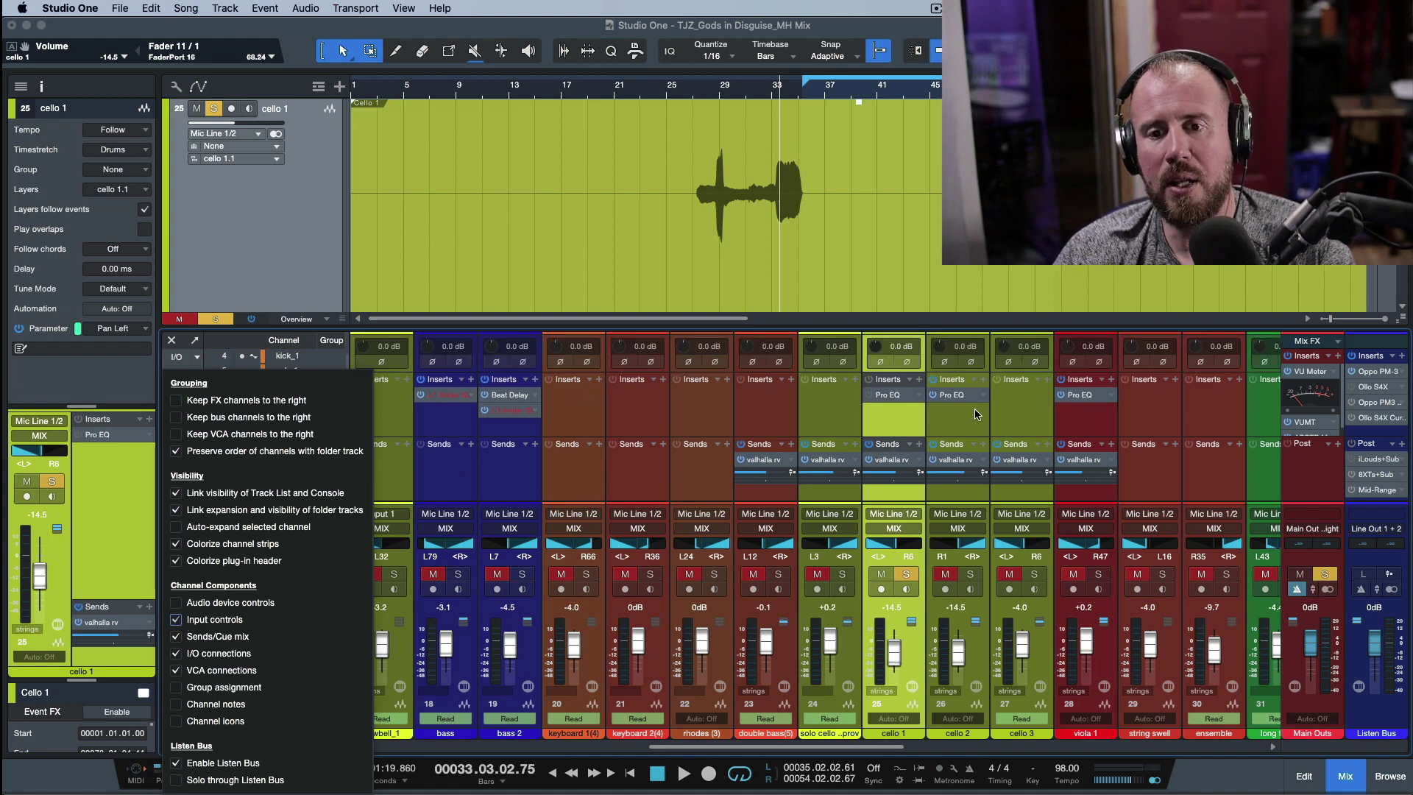
click(901, 422)
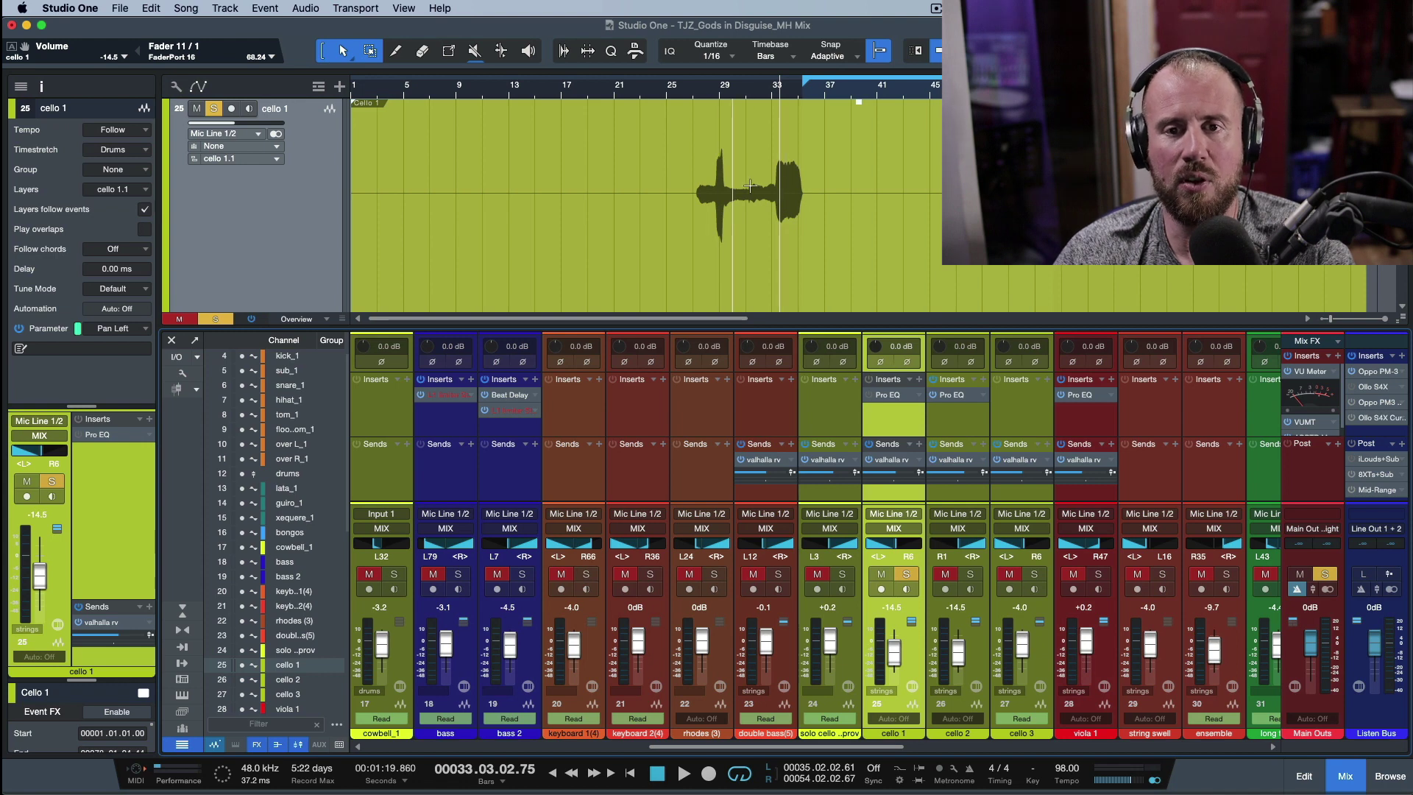
Step: Play the cello 1 passage with its input gain lowered to -13.0 dB, stop playback and reset the gain to 0.0 dB
key(space)
key(space)
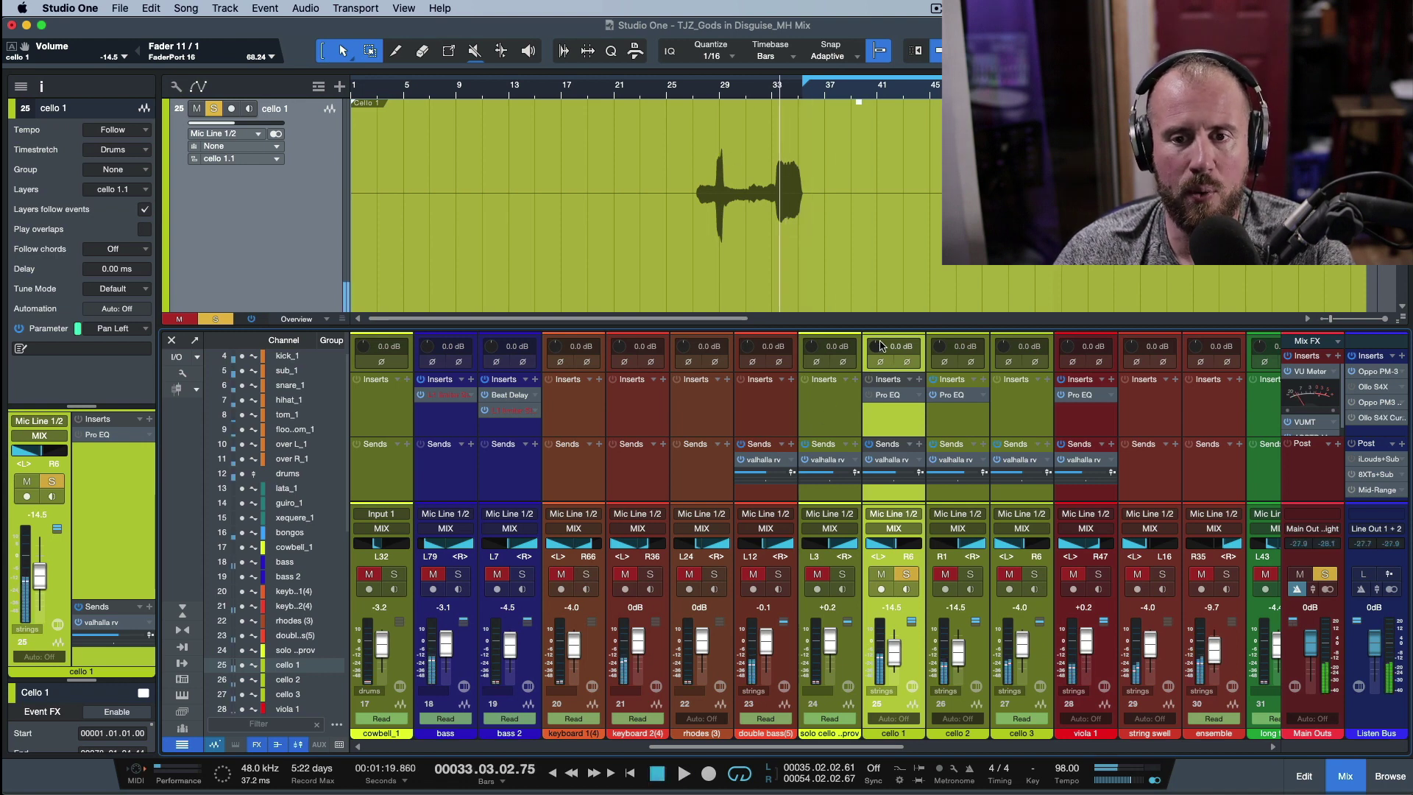
drag(876, 346, 868, 446)
key(space)
key(space)
key(space)
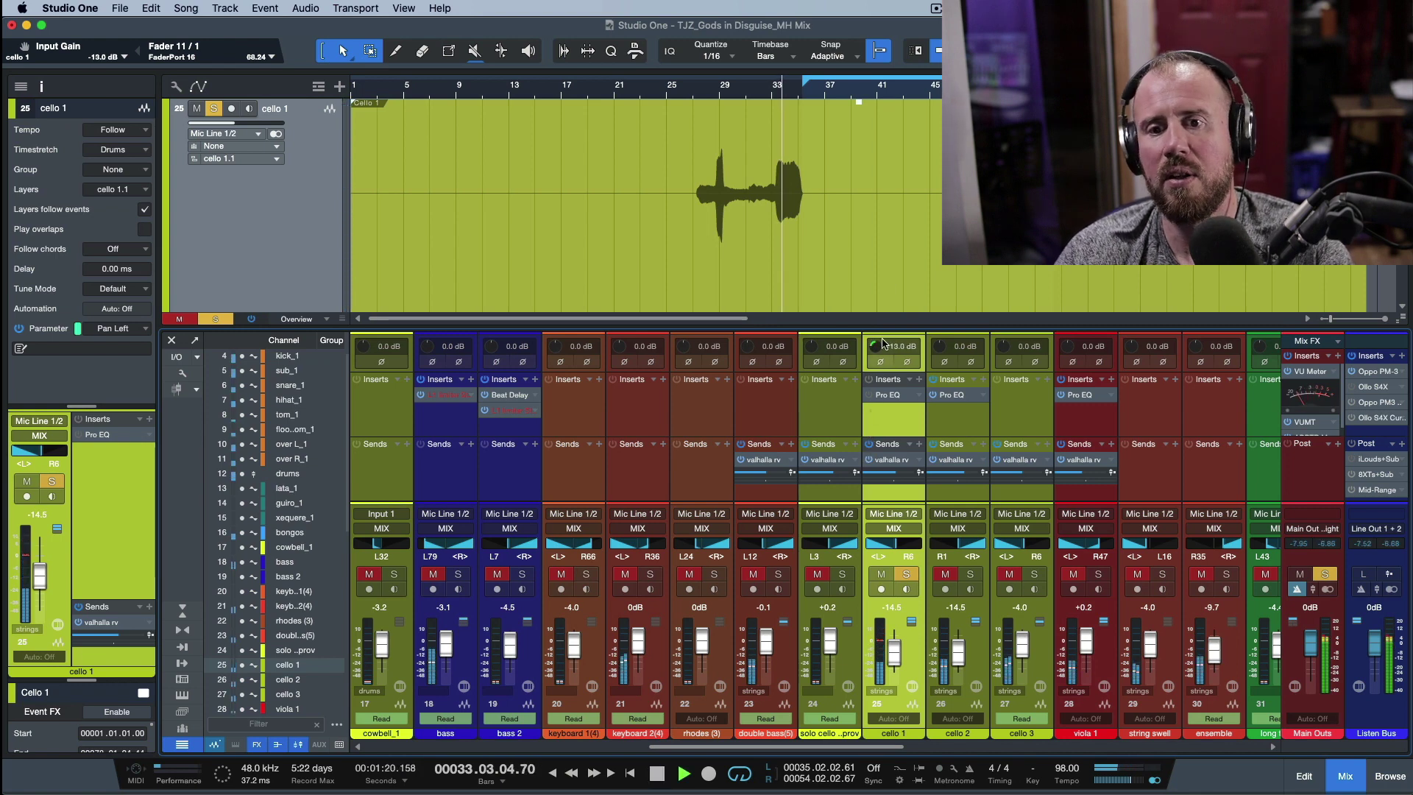
key(space)
alt+click(876, 352)
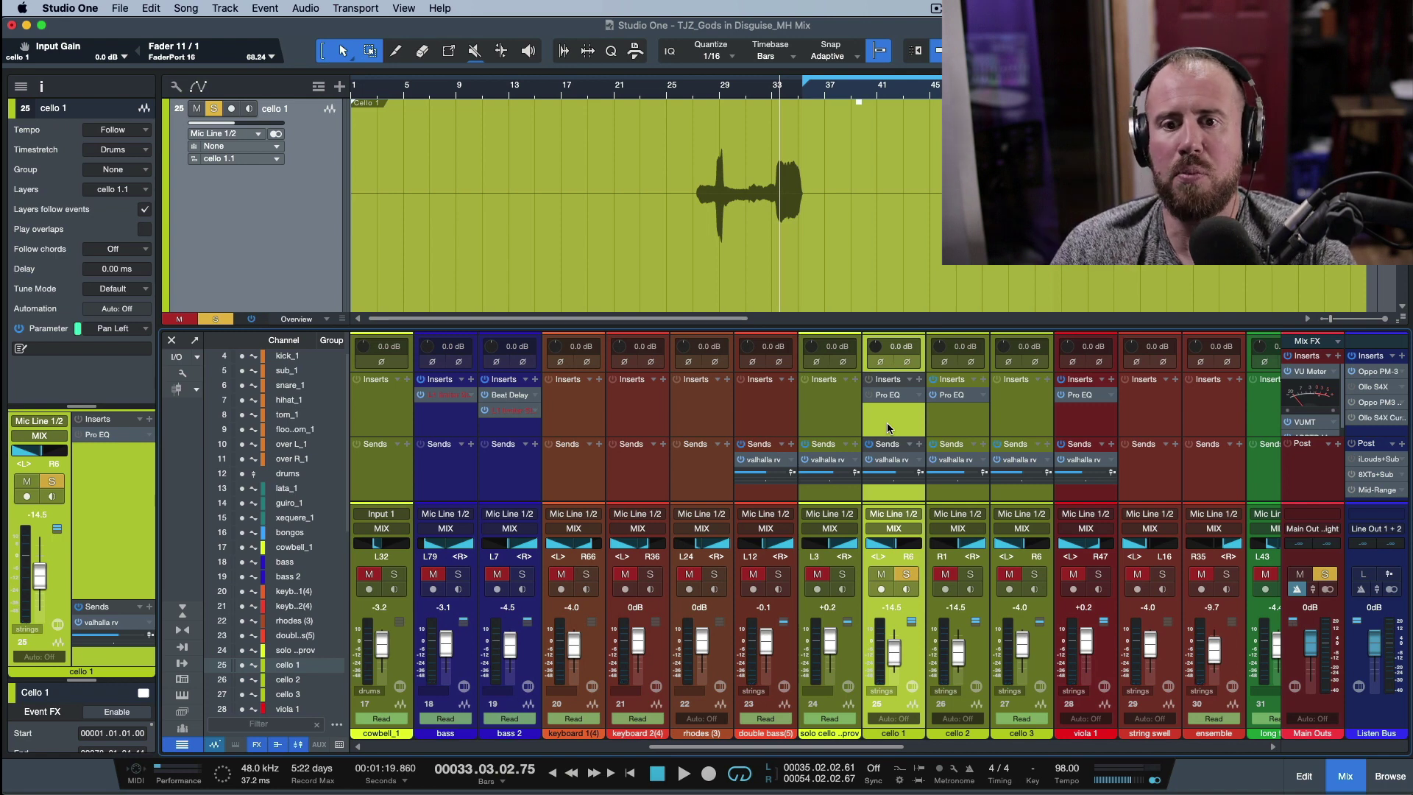
Step: Select the channels from keyboard 1(4) through cello 3 and set their input gain to -10 dB together
click(1021, 417)
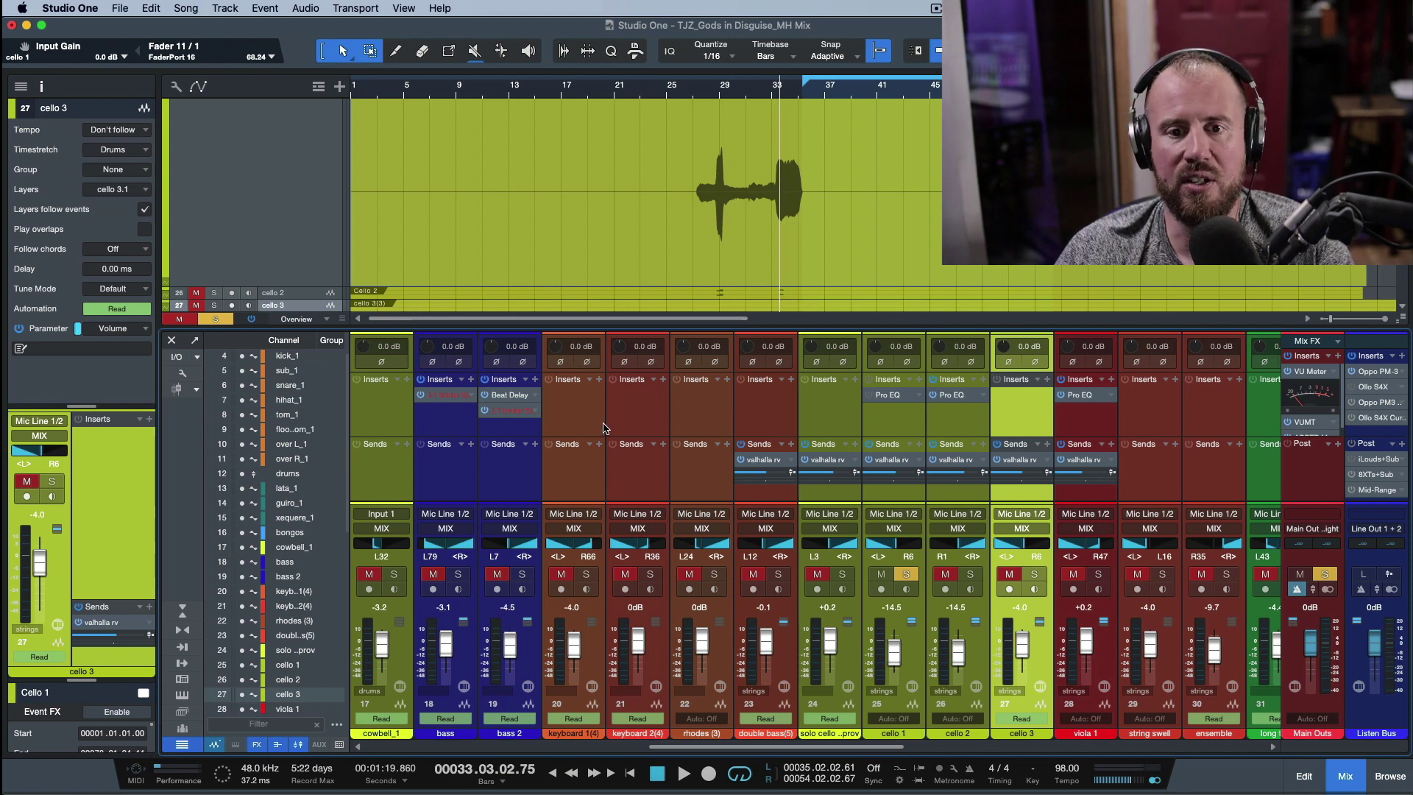
shift+click(581, 433)
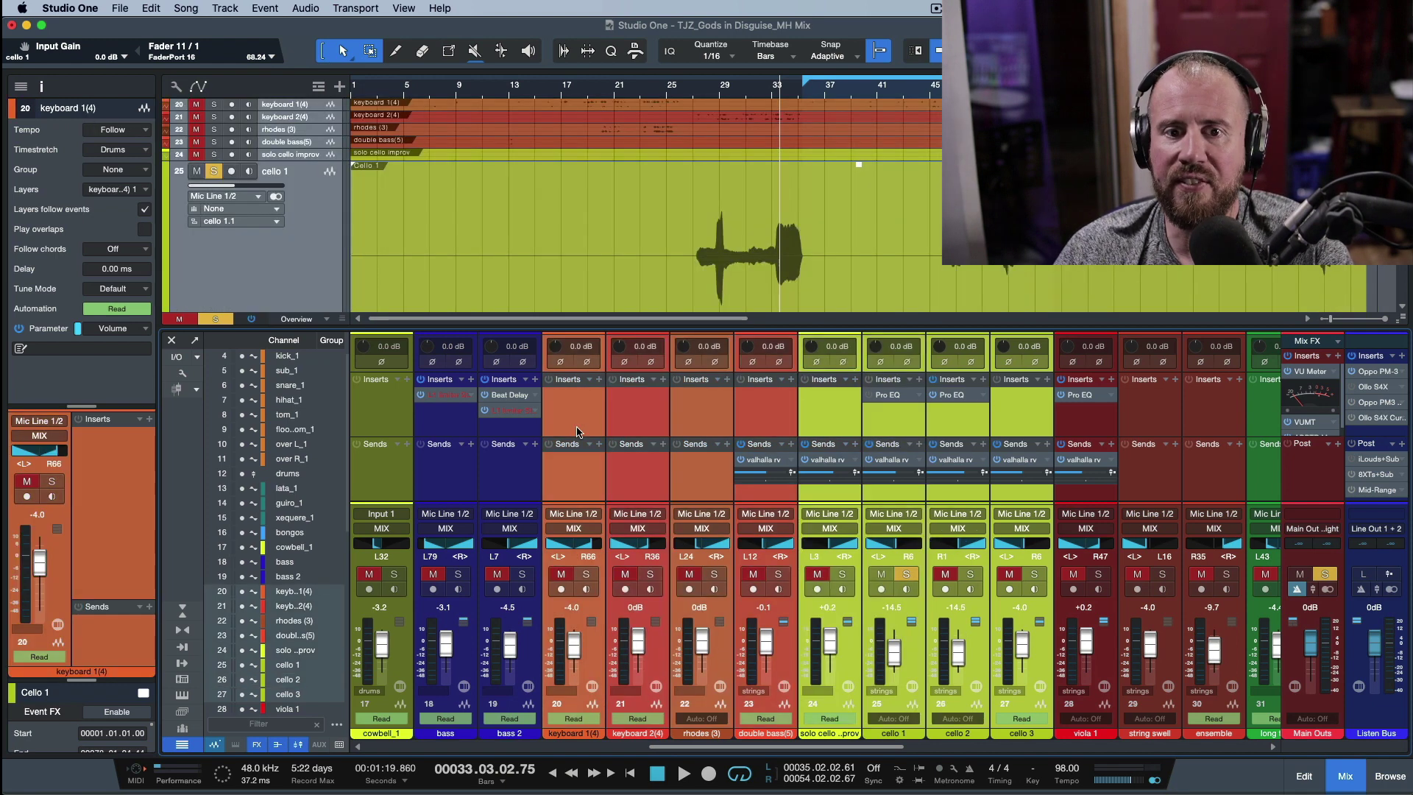
double_click(578, 346)
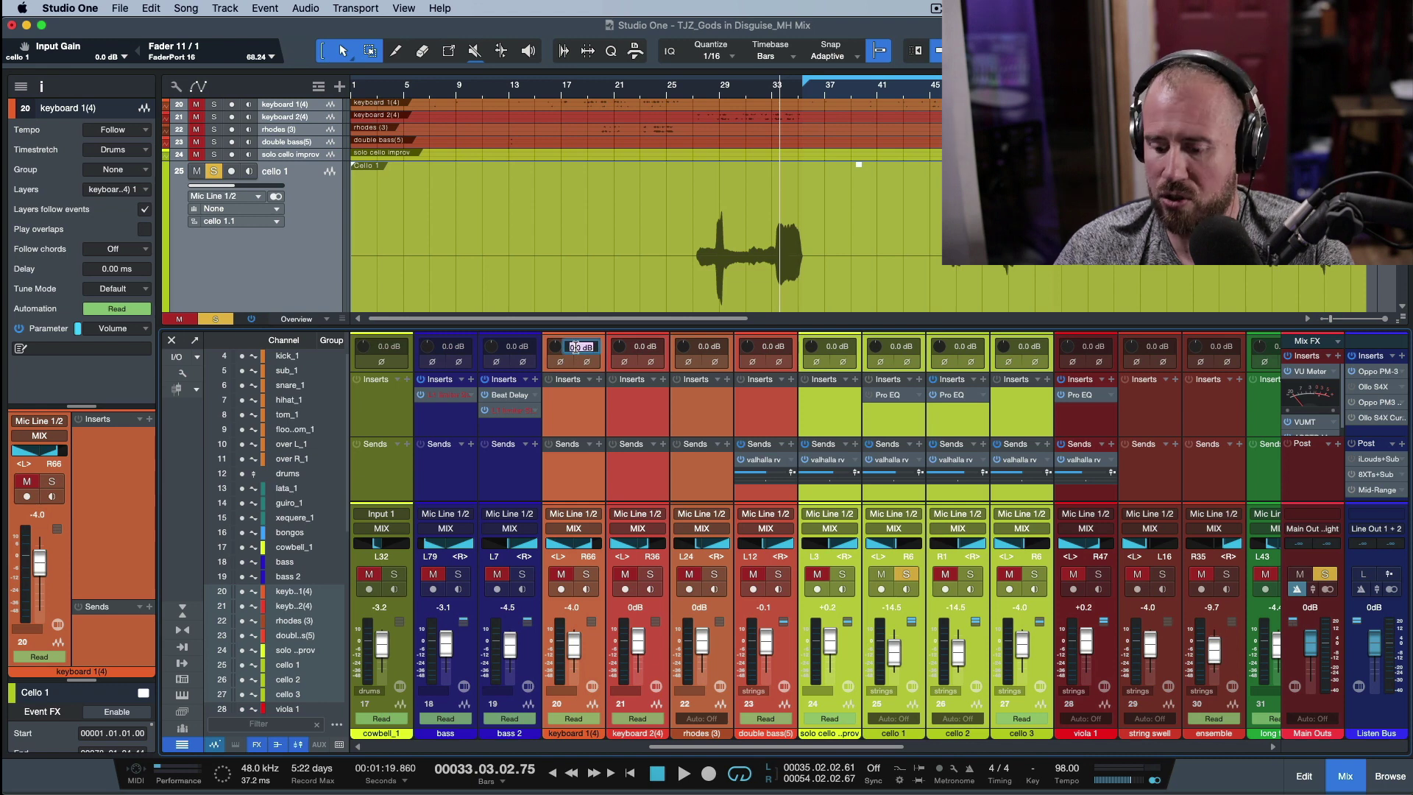
key(BackSpace)
text(-10)
key(Return)
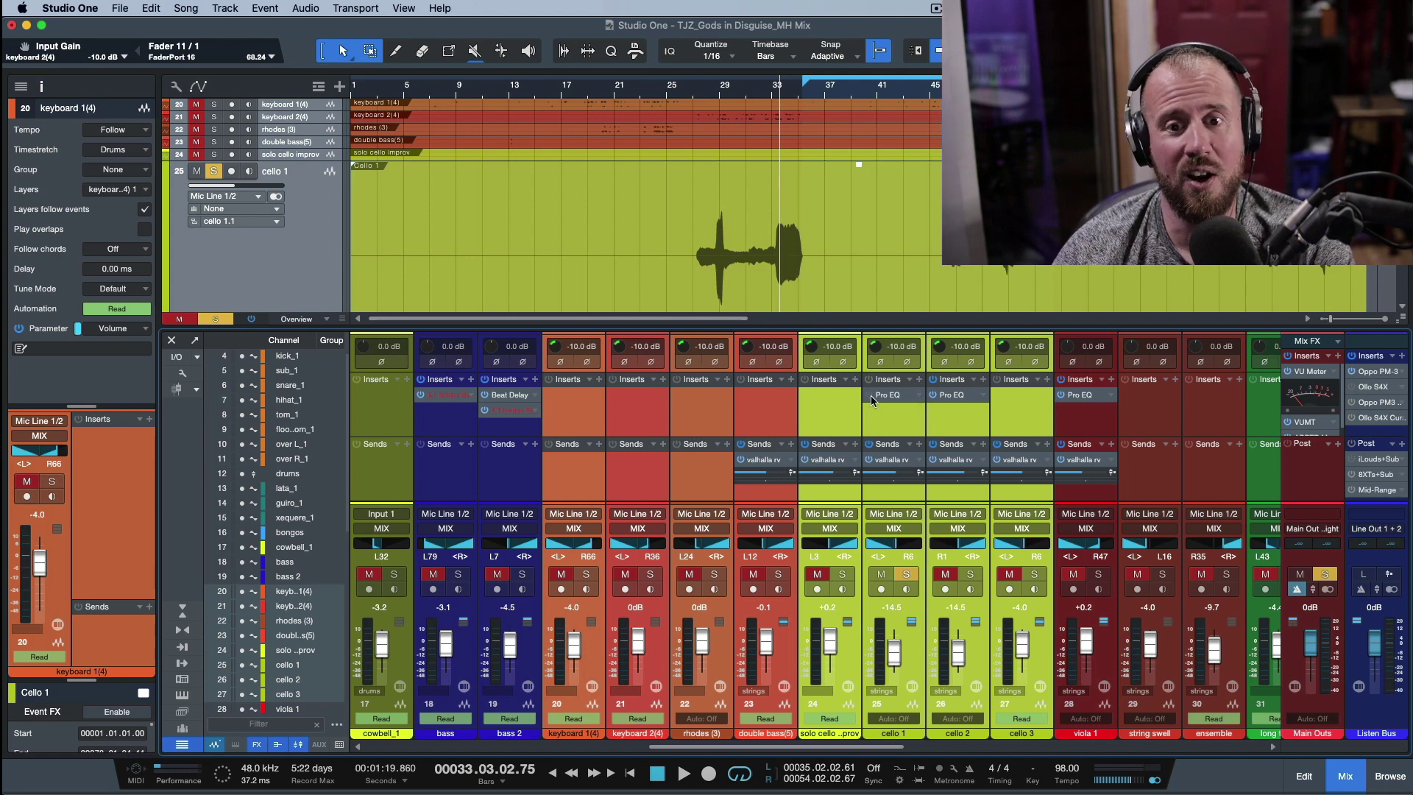
Step: Reset the input gain of the keyboard 1(4) through cello 3 channels to 0.0 dB together
click(1043, 425)
alt+click(1005, 350)
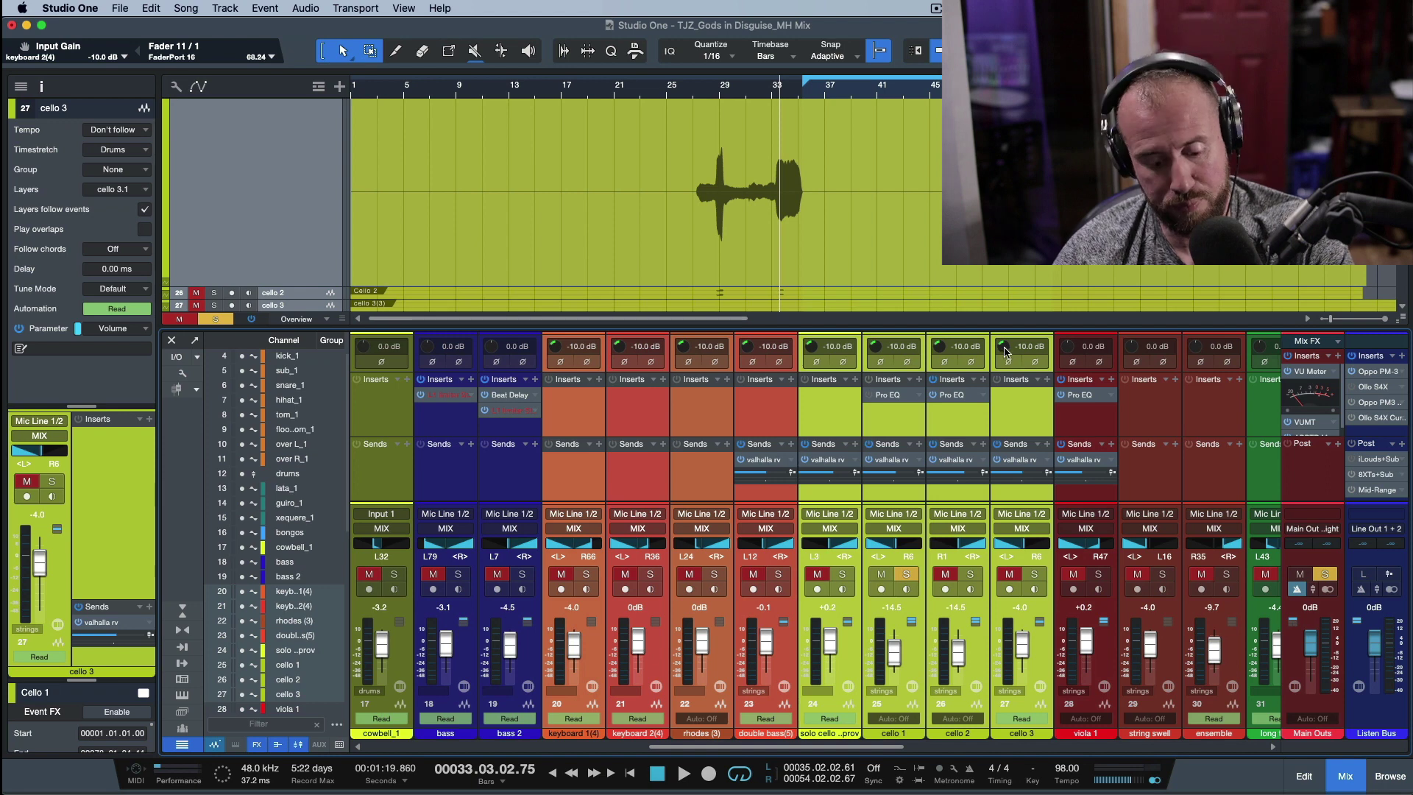
Step: Select only the cello 3 channel, insert the Mixtool plug-in on it and reposition the plug-in window over the arrangement
click(1026, 417)
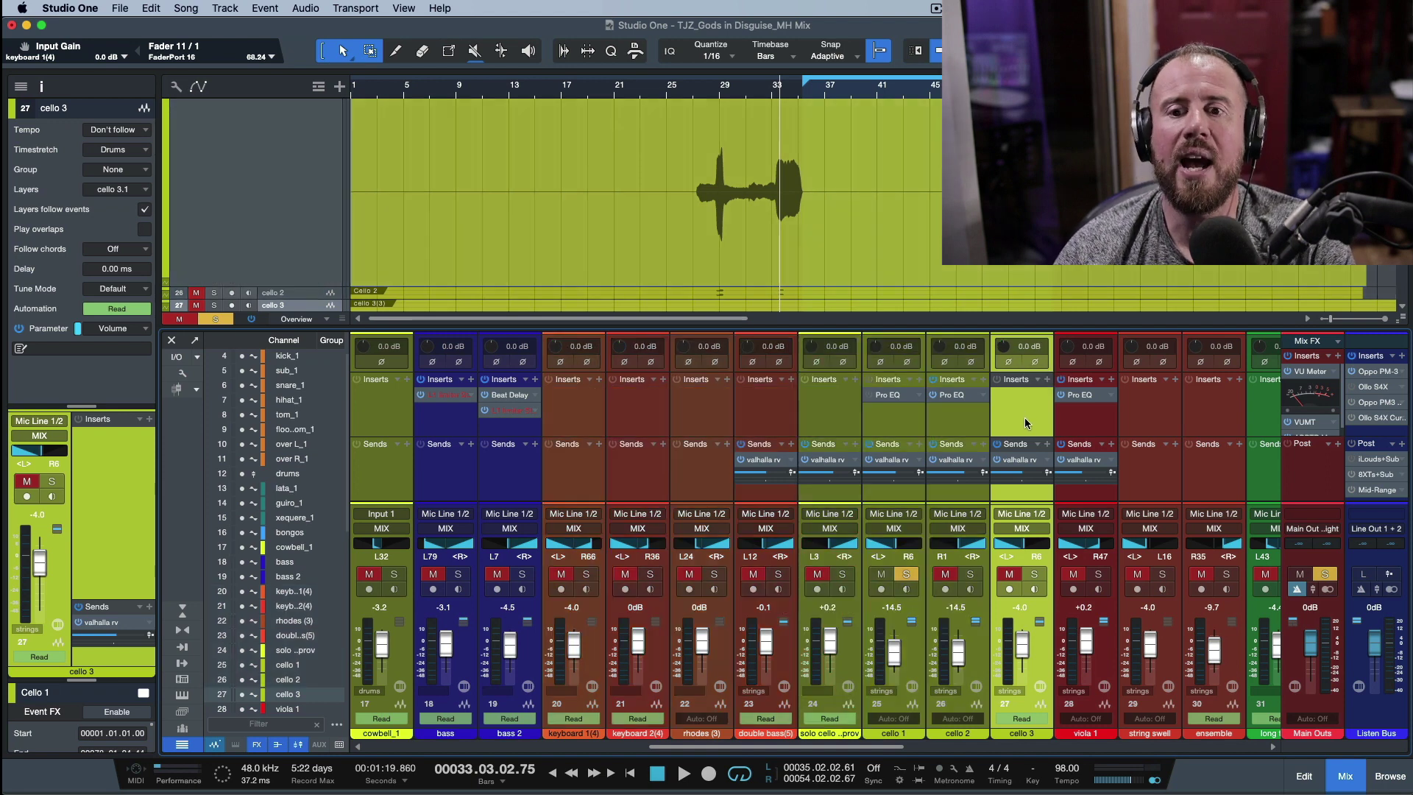
click(1046, 379)
text(mix)
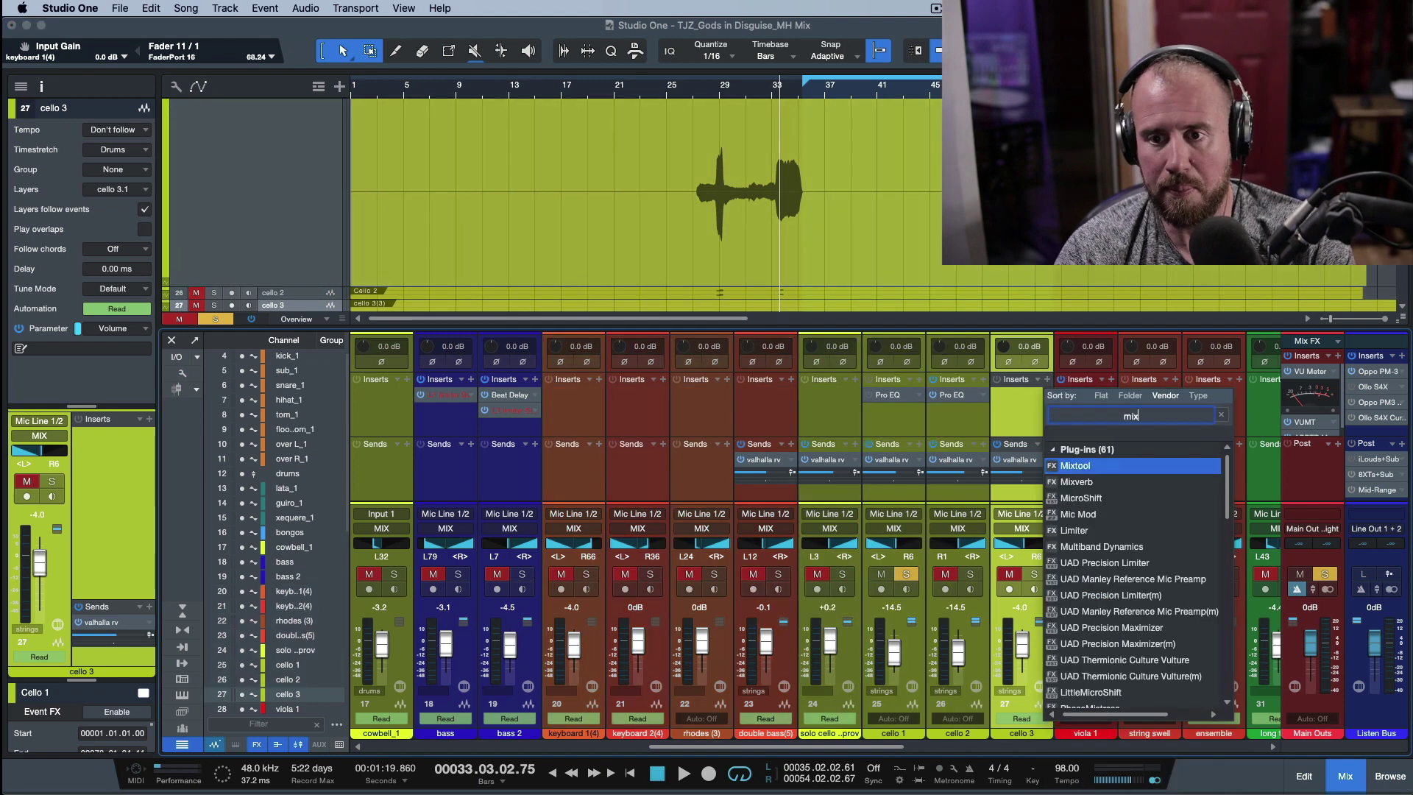
click(1067, 470)
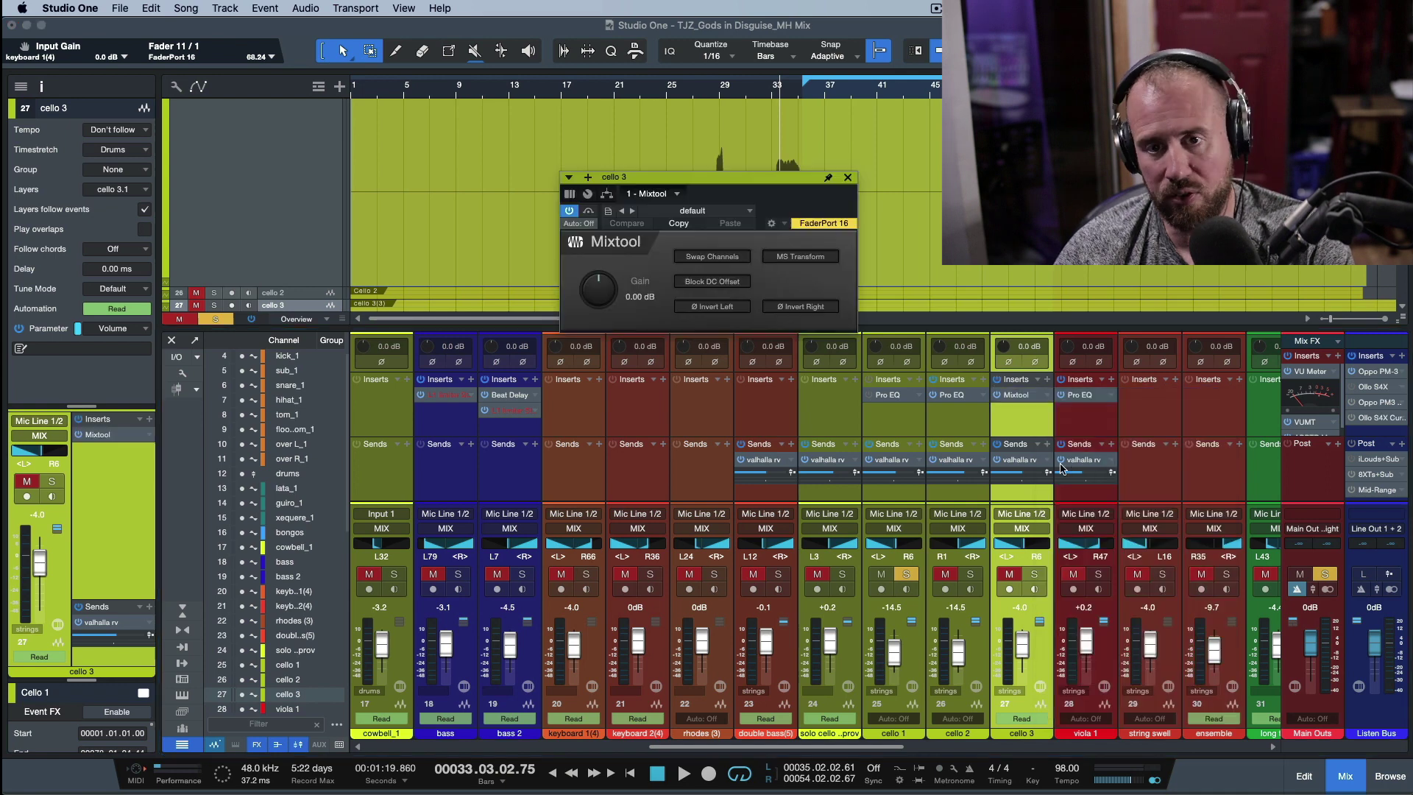
drag(836, 178, 725, 209)
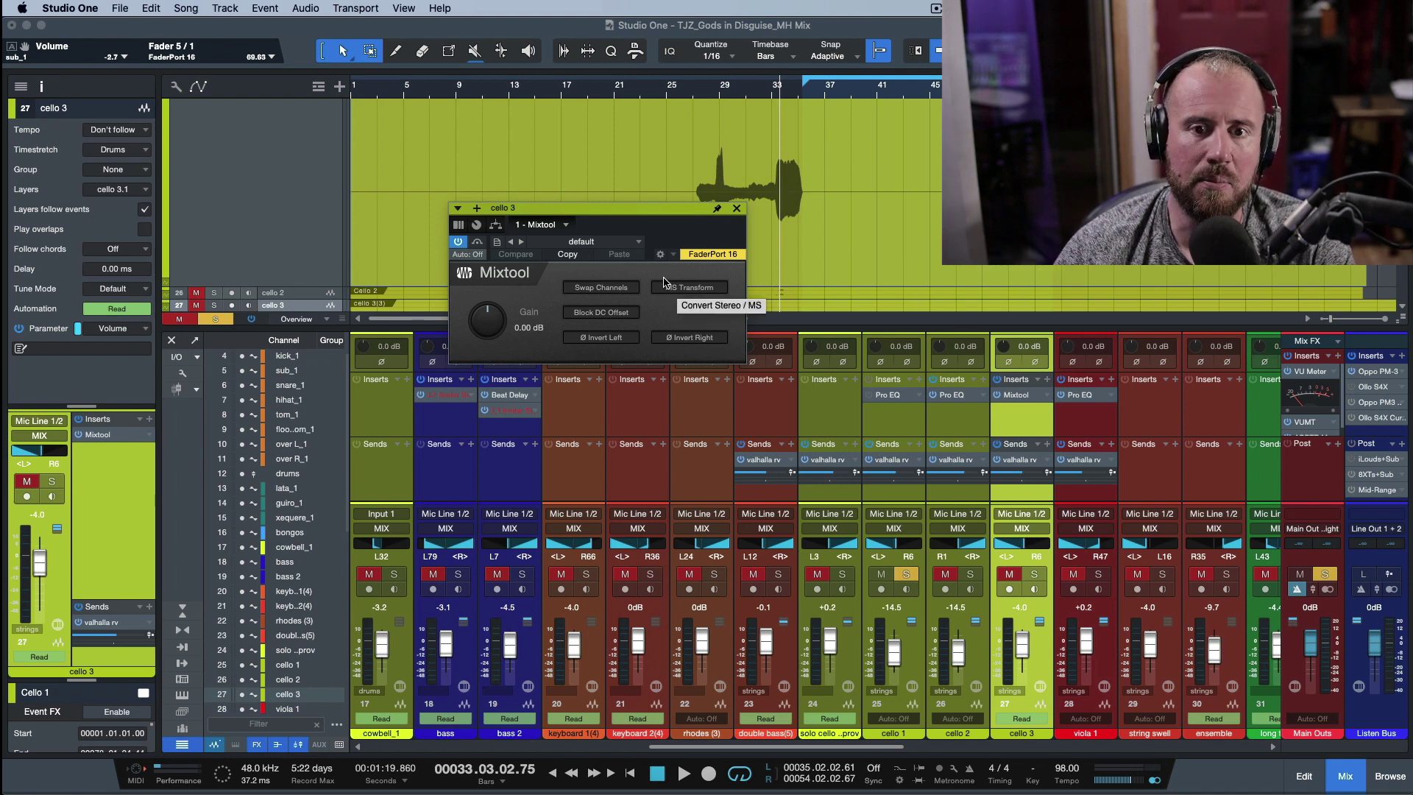
Step: Set the Mixtool gain on the cello 3 channel to -10 dB
click(528, 327)
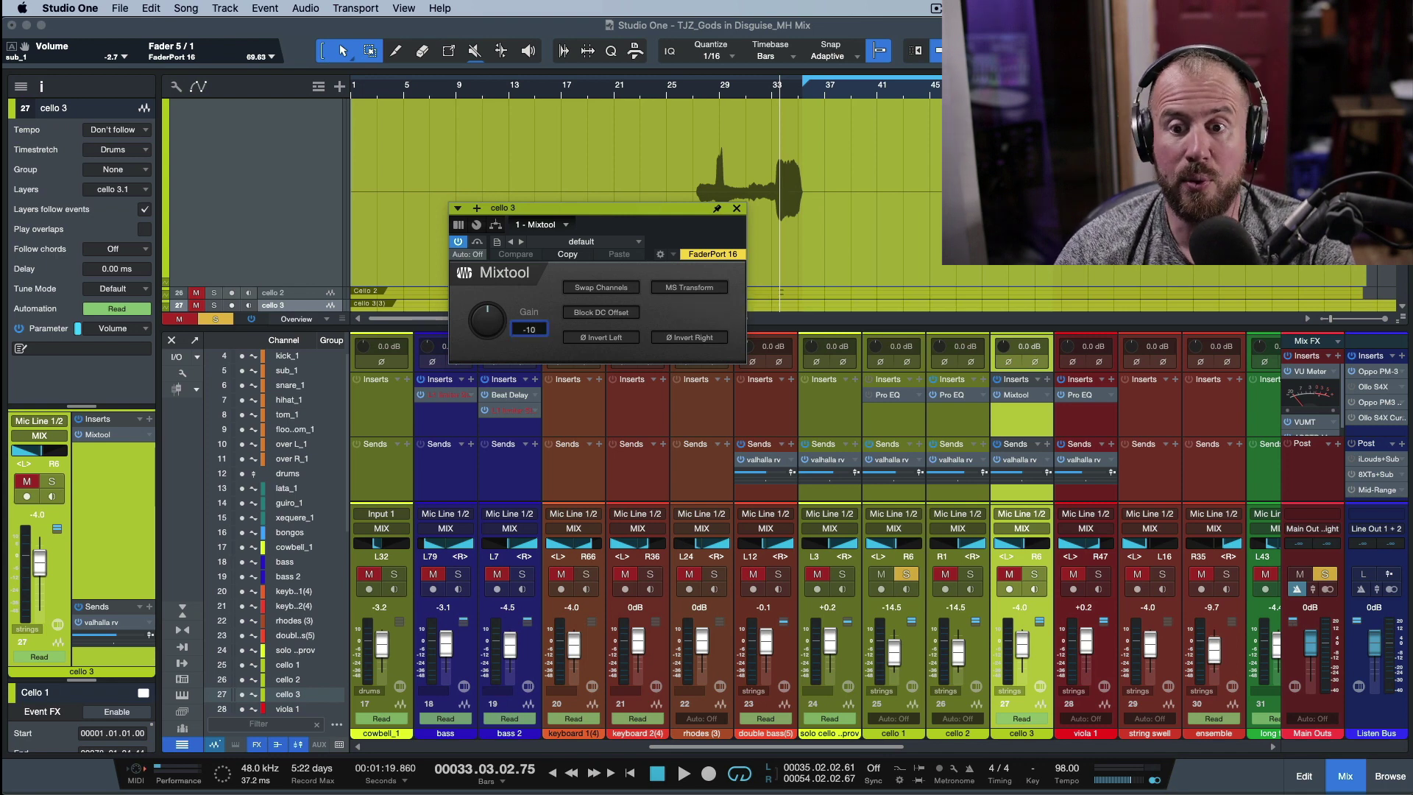
key(Return)
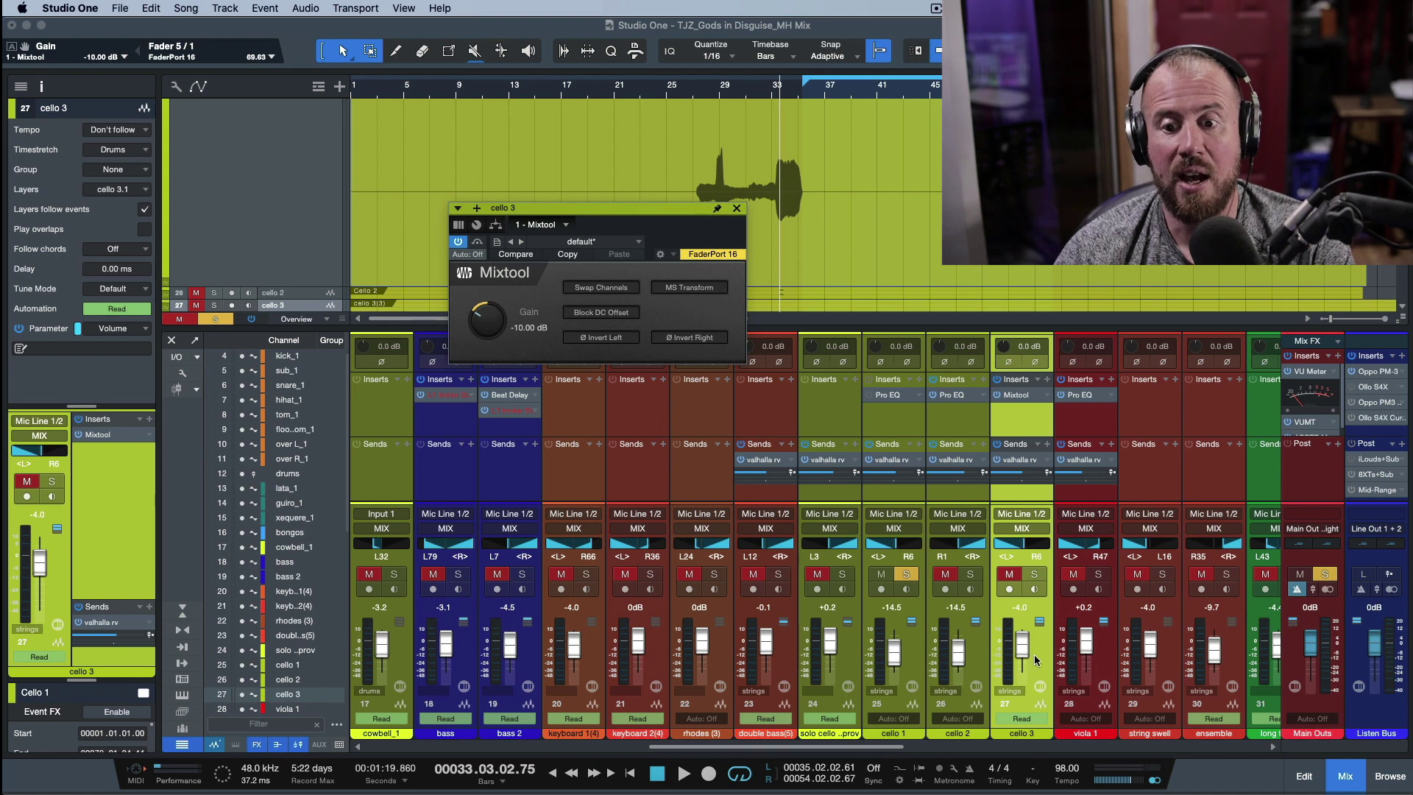
Step: Turn off automation on the cello 3 channel and remove the Mixtool plug-in from its inserts
click(1027, 719)
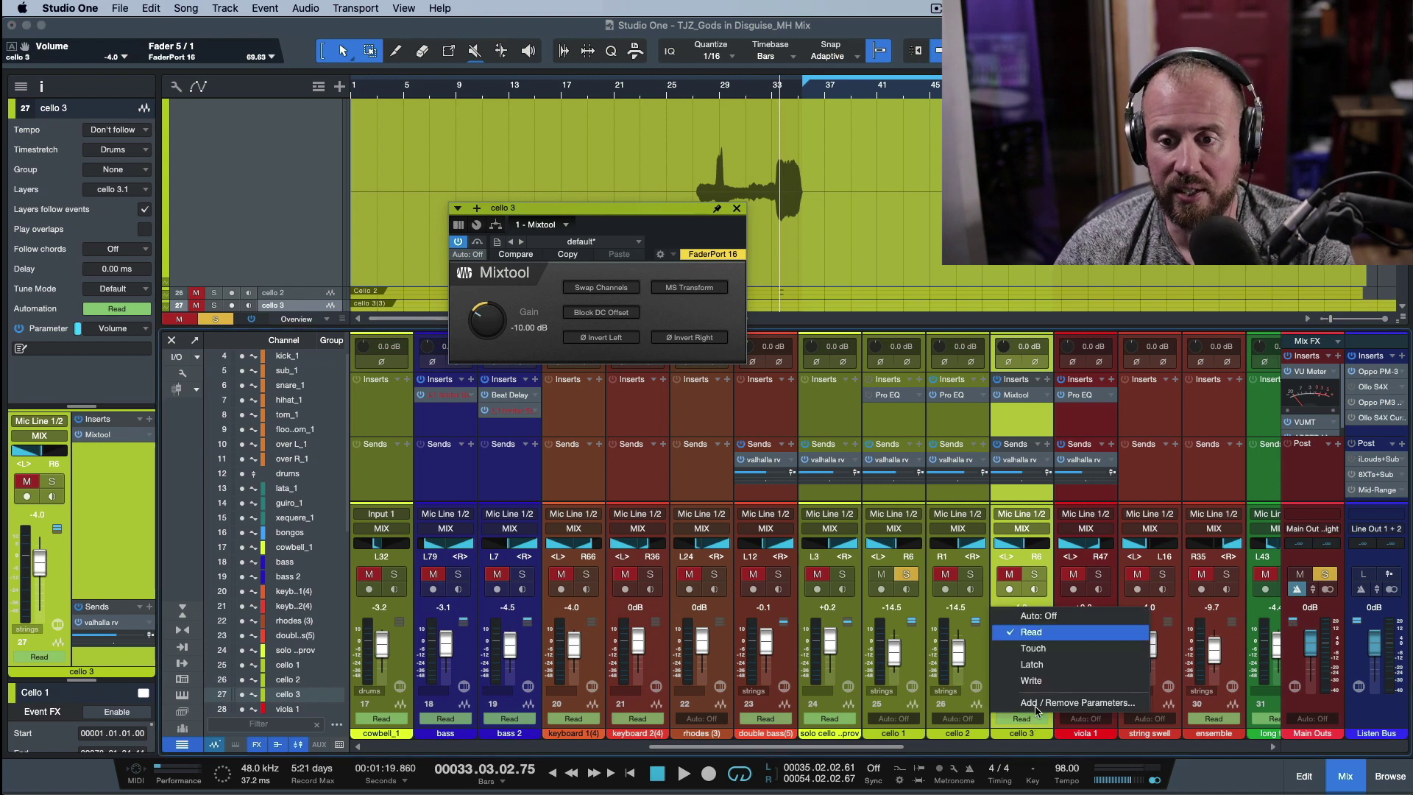
click(1047, 618)
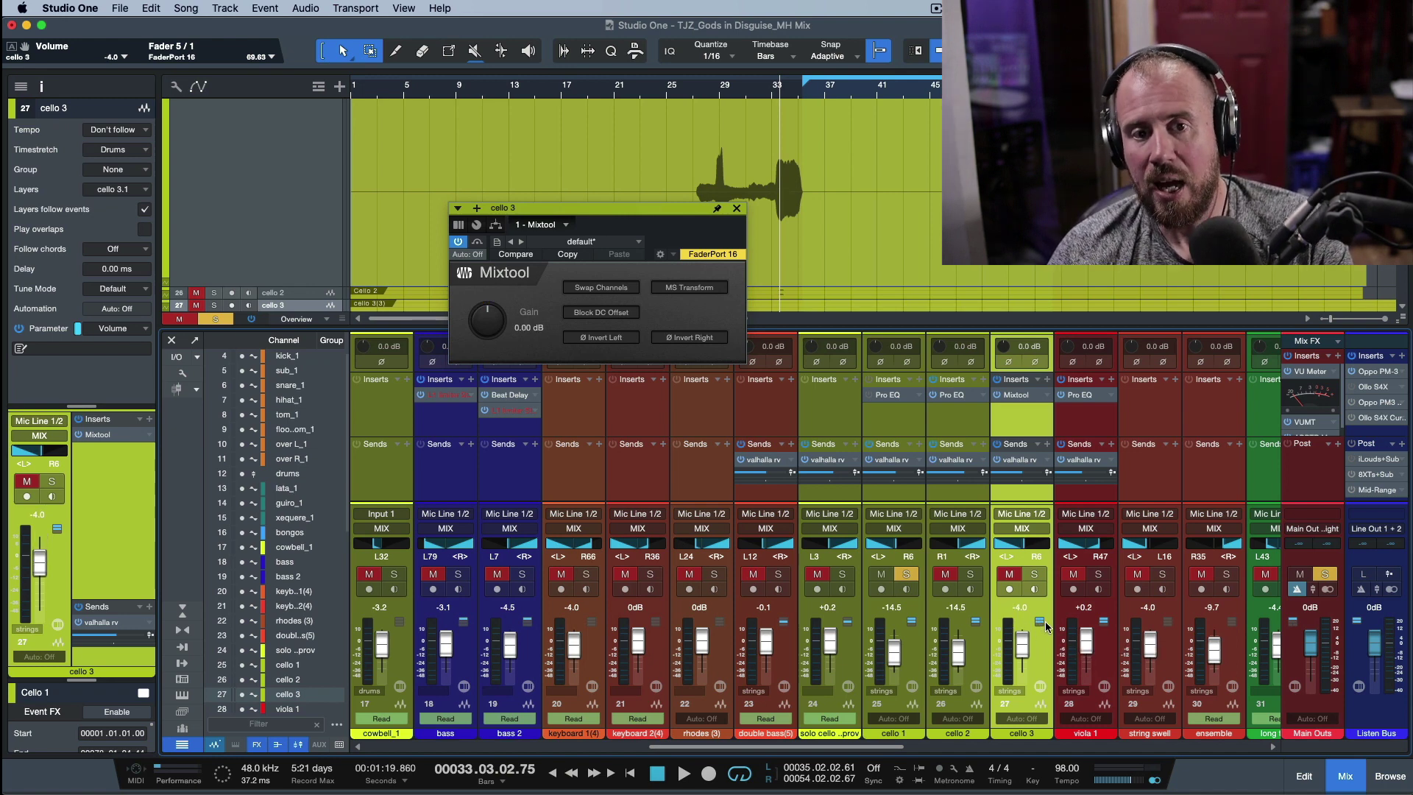
alt+click(1020, 402)
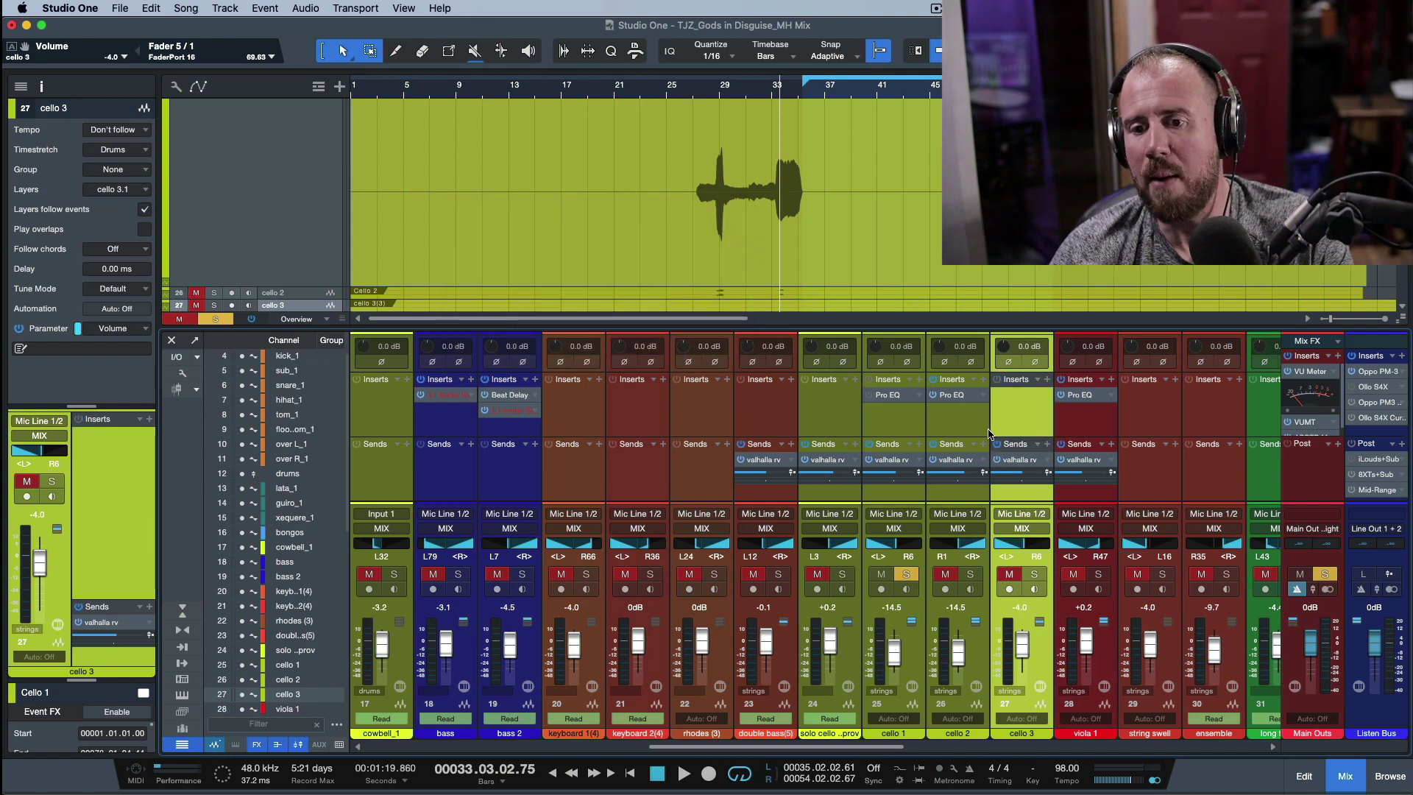
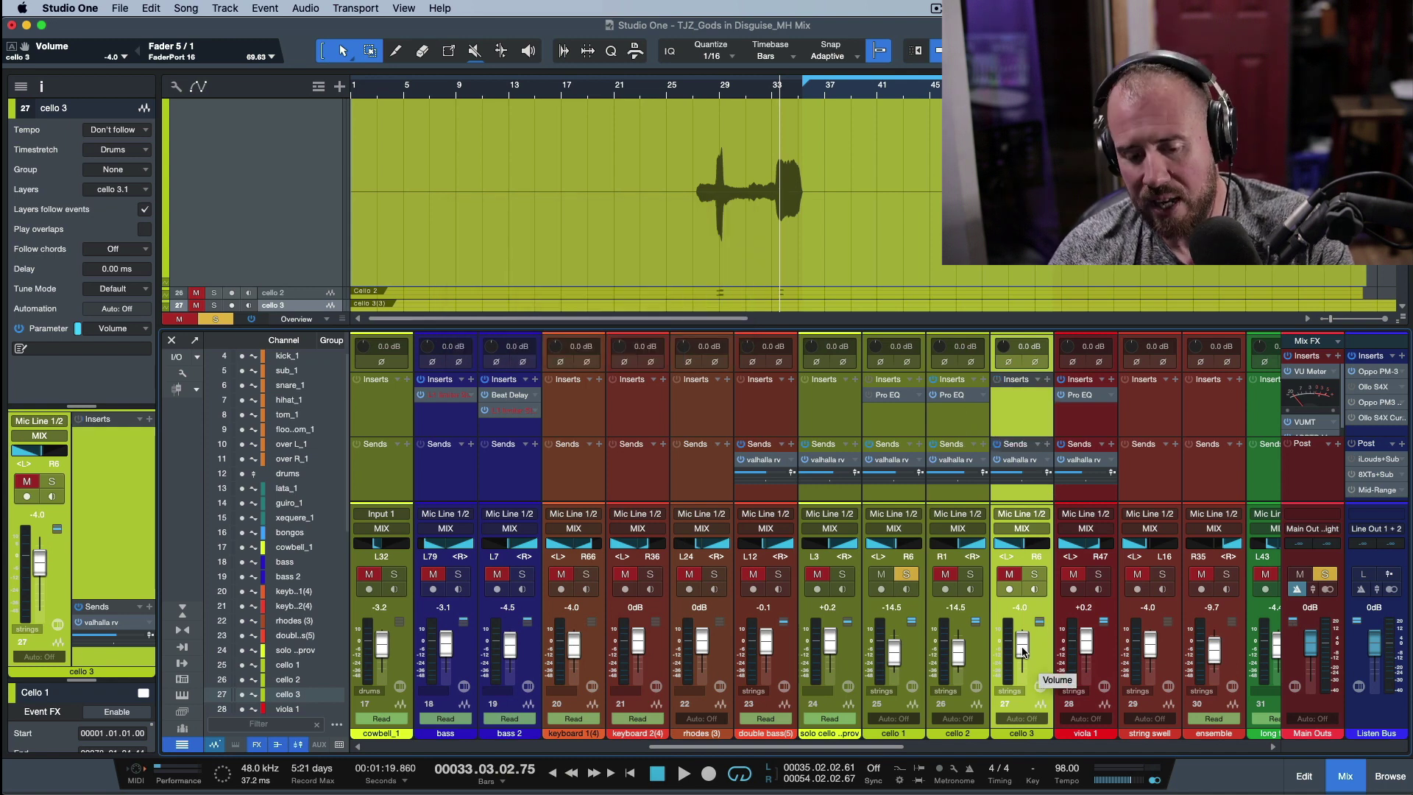
Step: Pull the cello 3 channel fader down to about -52.6 dB and bring it back up in small increments to -37.3 dB
drag(1023, 651, 1023, 679)
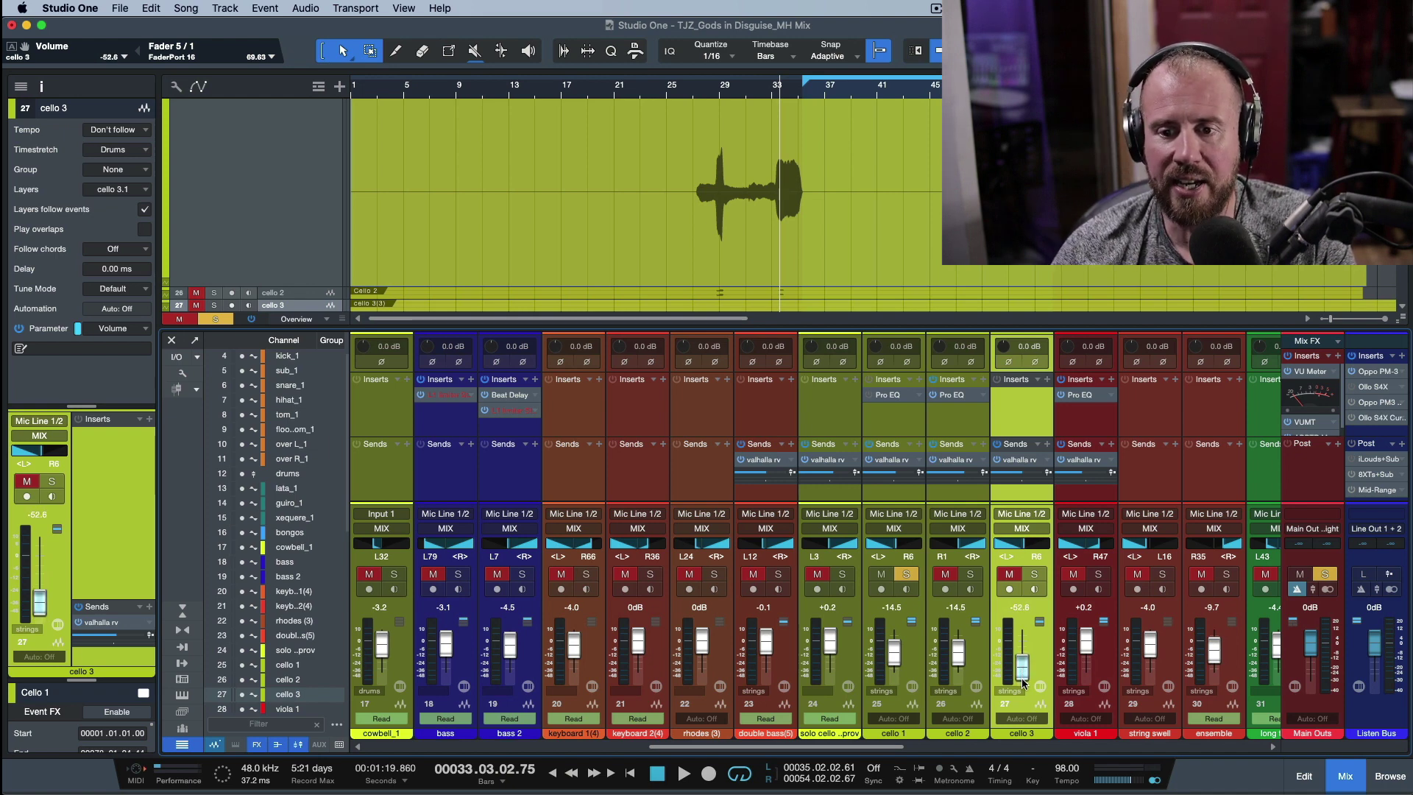
scroll(1023, 671, up, 3)
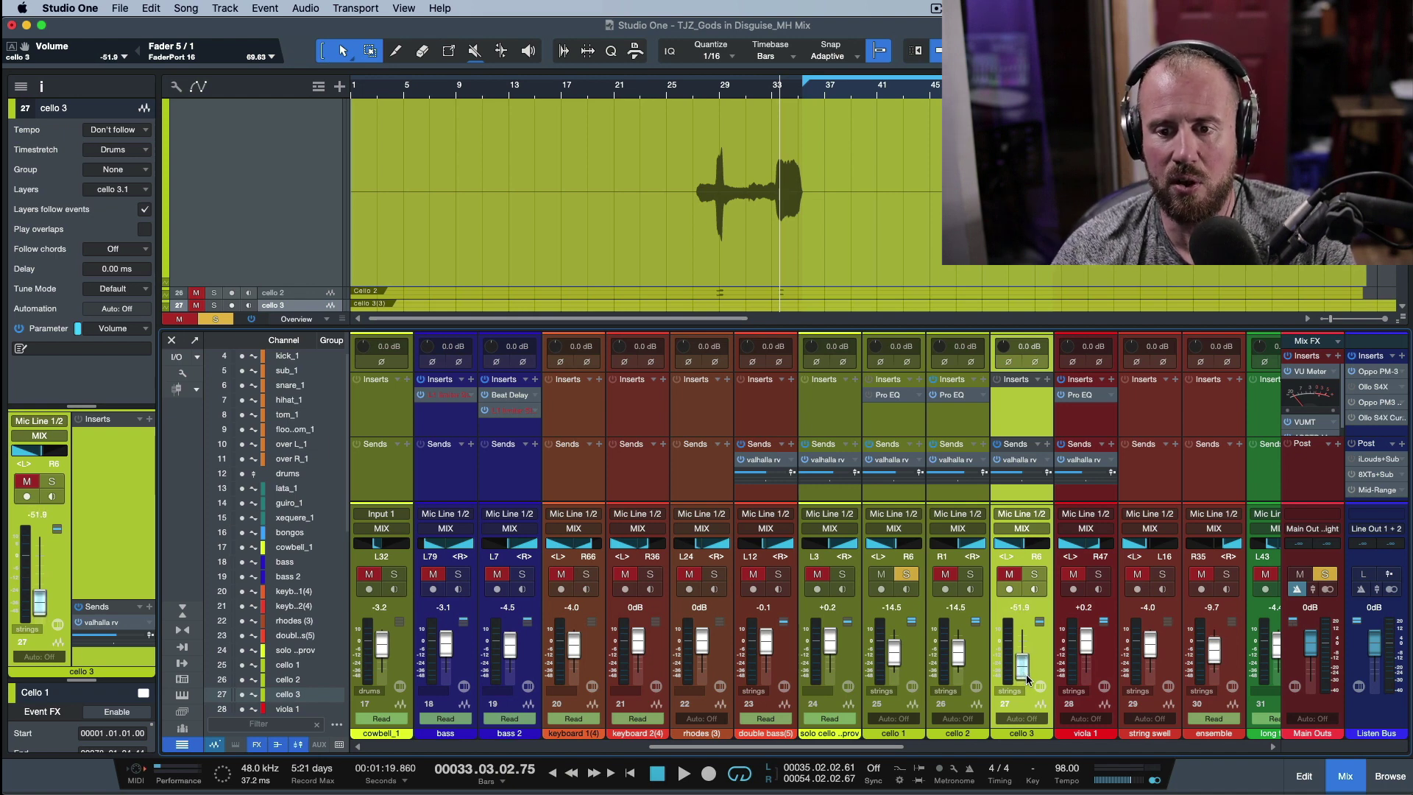
scroll(1031, 658, down, 1)
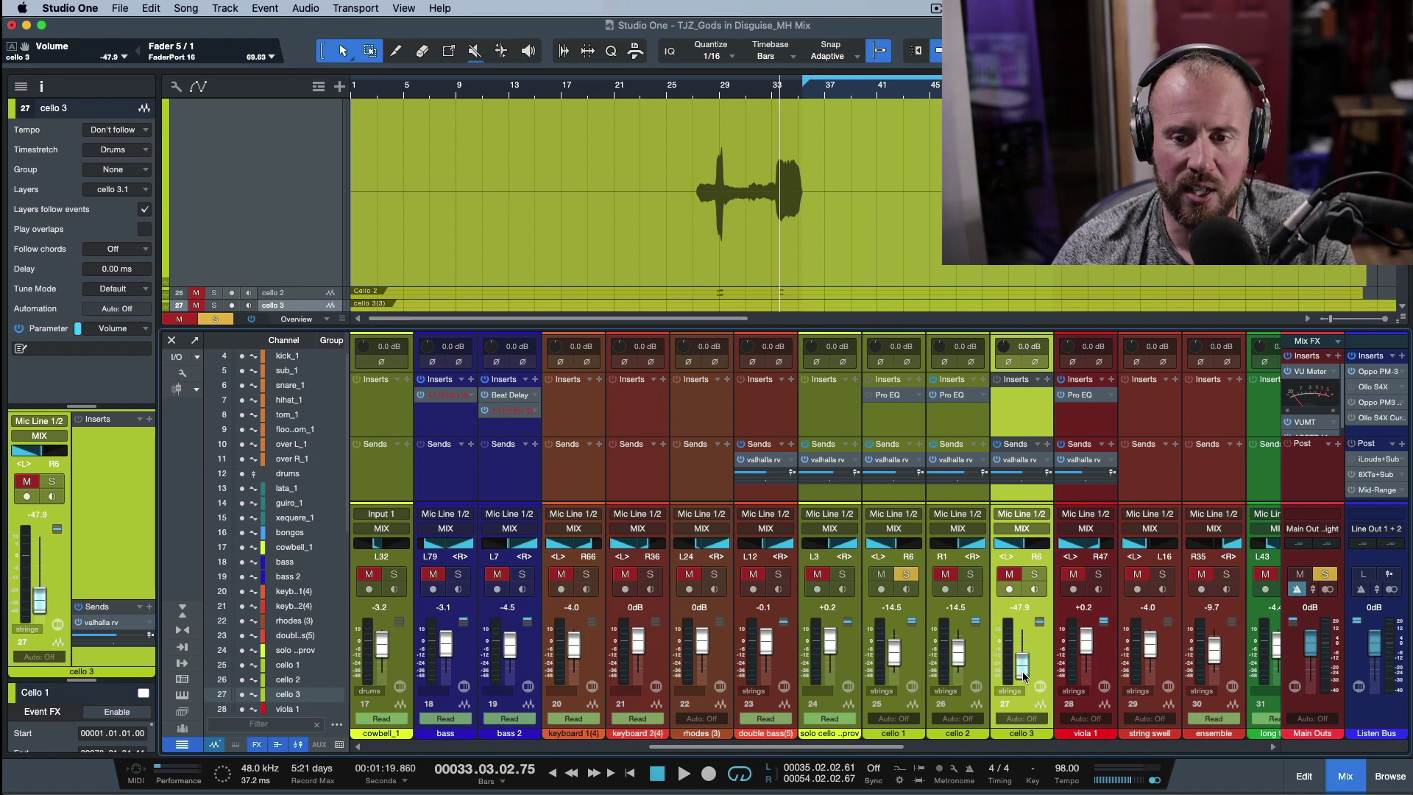
scroll(1022, 670, up, 4)
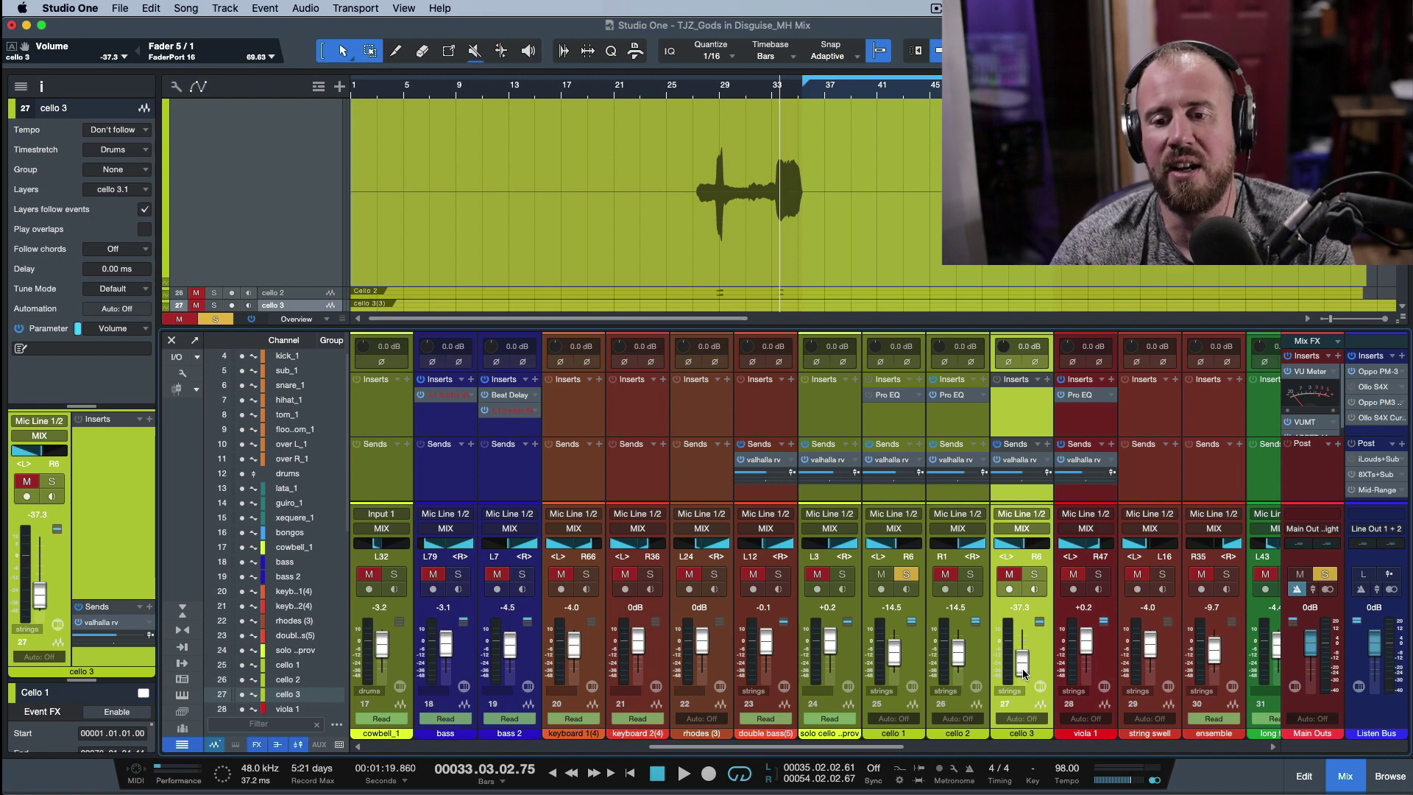
Step: Reset the cello 3 channel fader to 0 dB and nudge it up to +0.4 dB
alt+click(1022, 668)
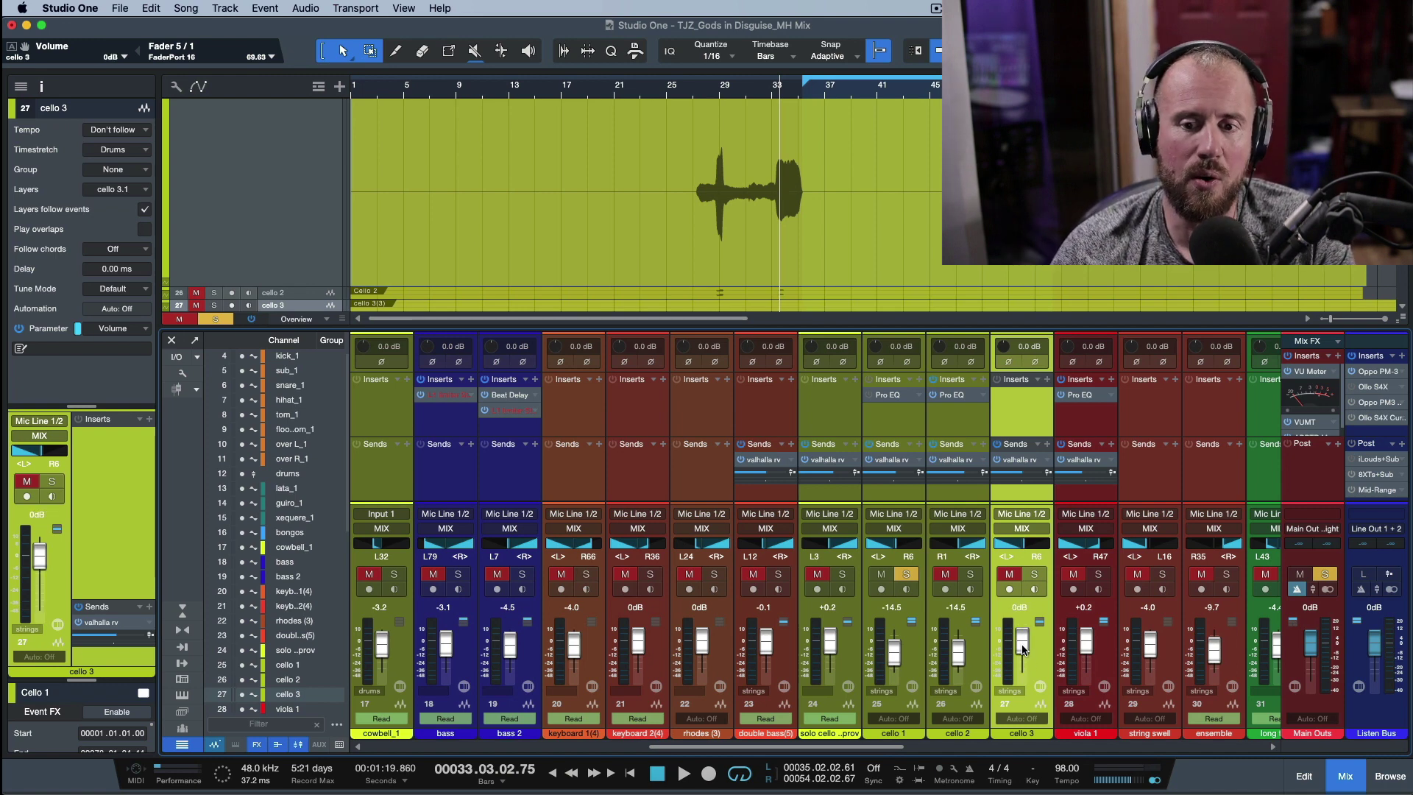
mouse_move(1022, 648)
mouse_down()
mouse_move(1027, 607)
mouse_move(1023, 646)
mouse_up()
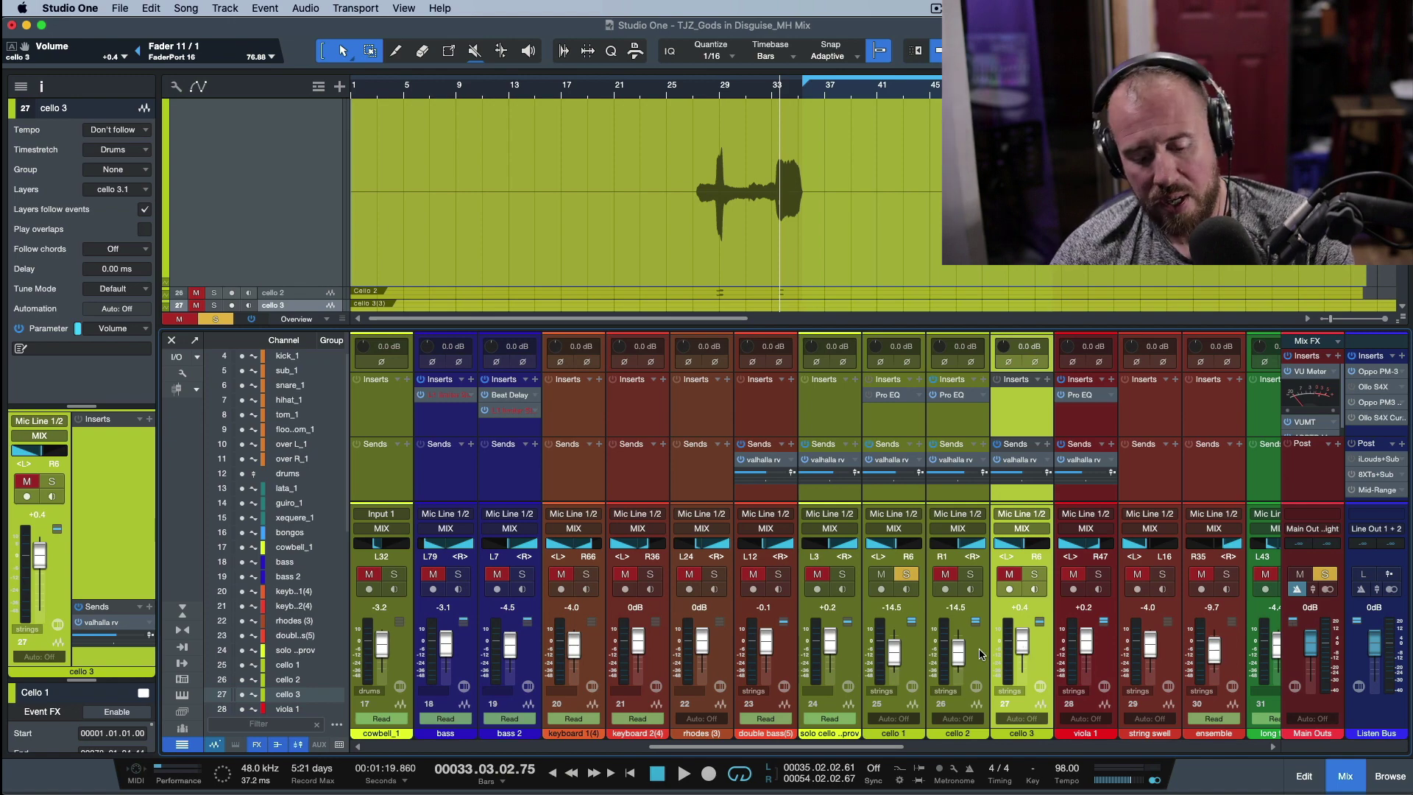
Step: Select the drum tracks kick_1 through over R_1 and add a bus for the selected channels
key(F3)
scroll(850, 494, up, 5)
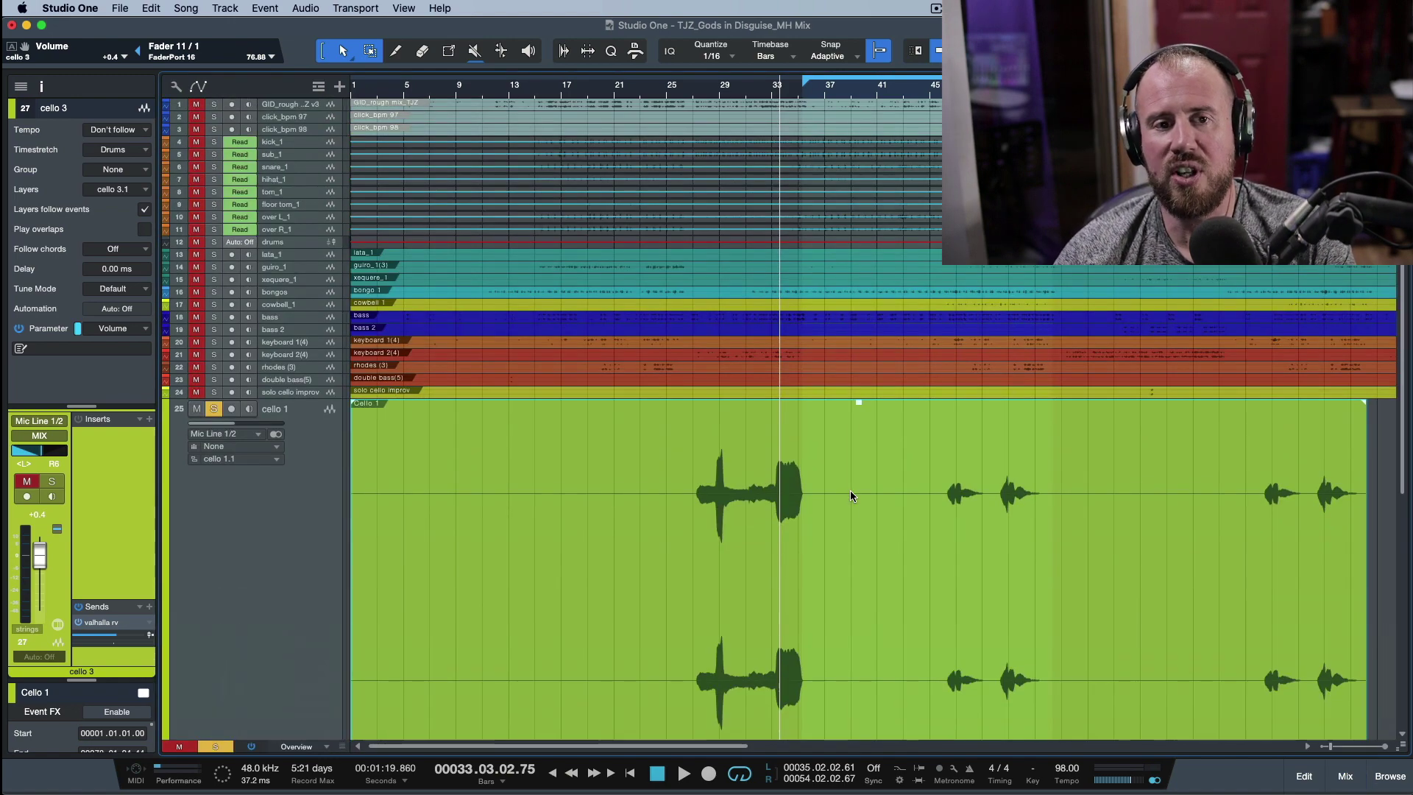
click(318, 142)
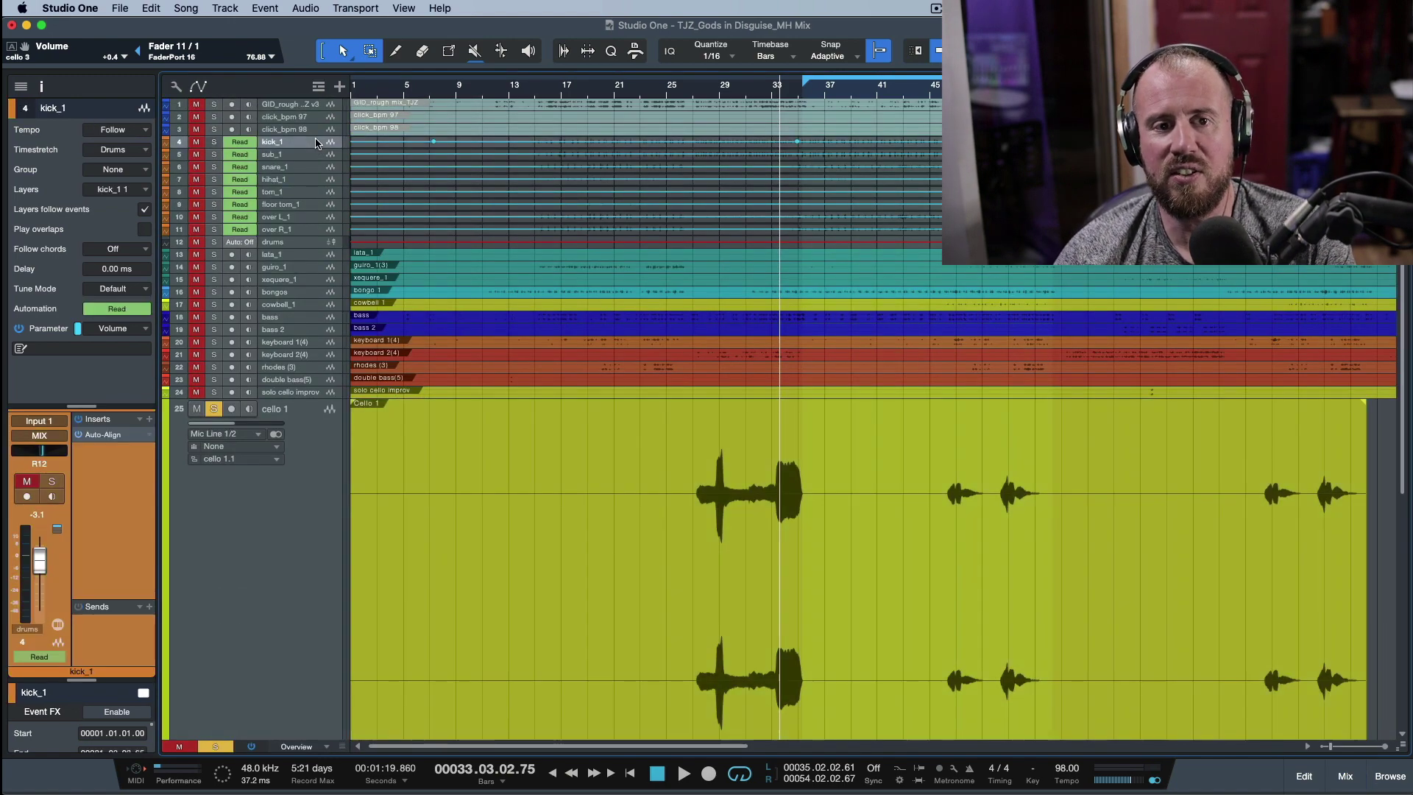
shift+click(314, 233)
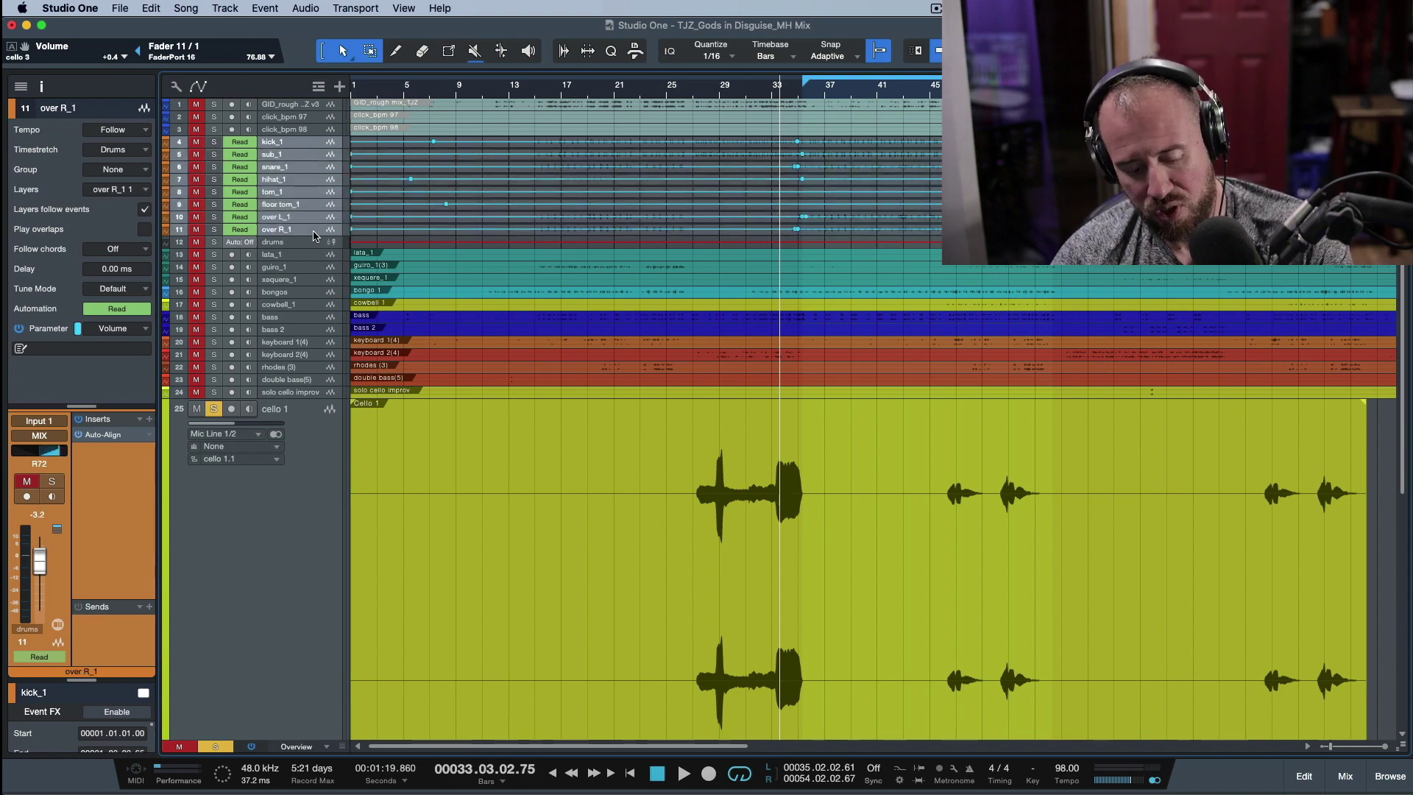
key(F3)
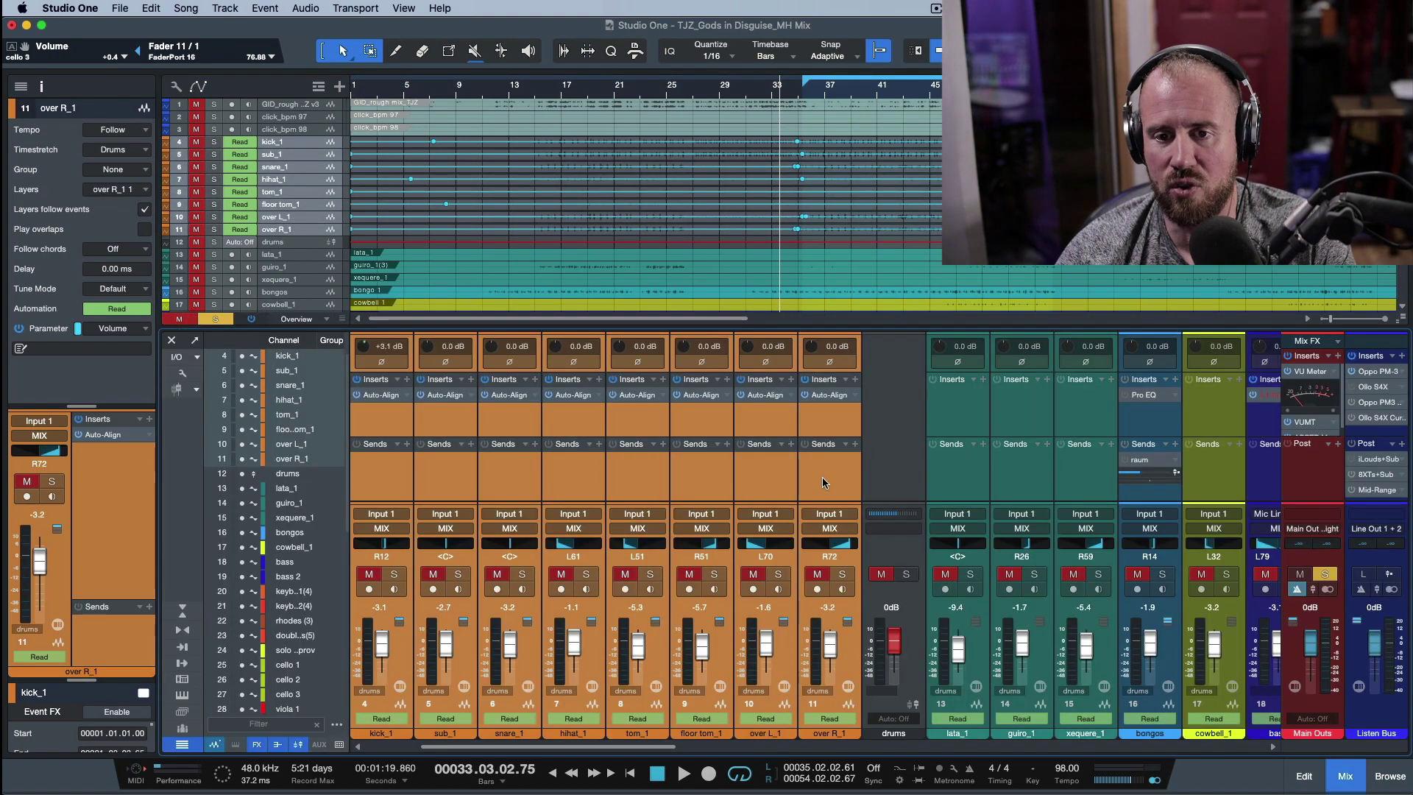
right_click(821, 477)
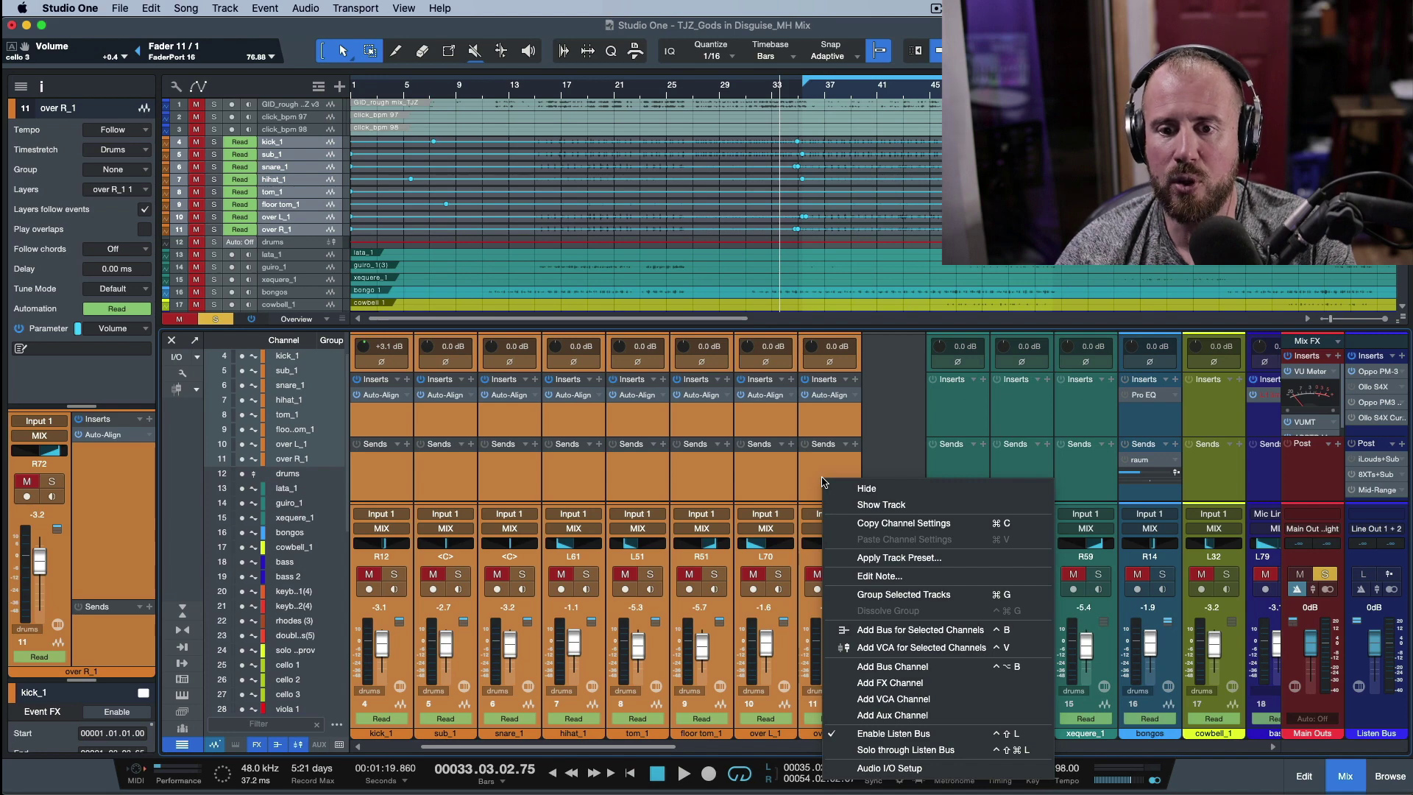
click(918, 631)
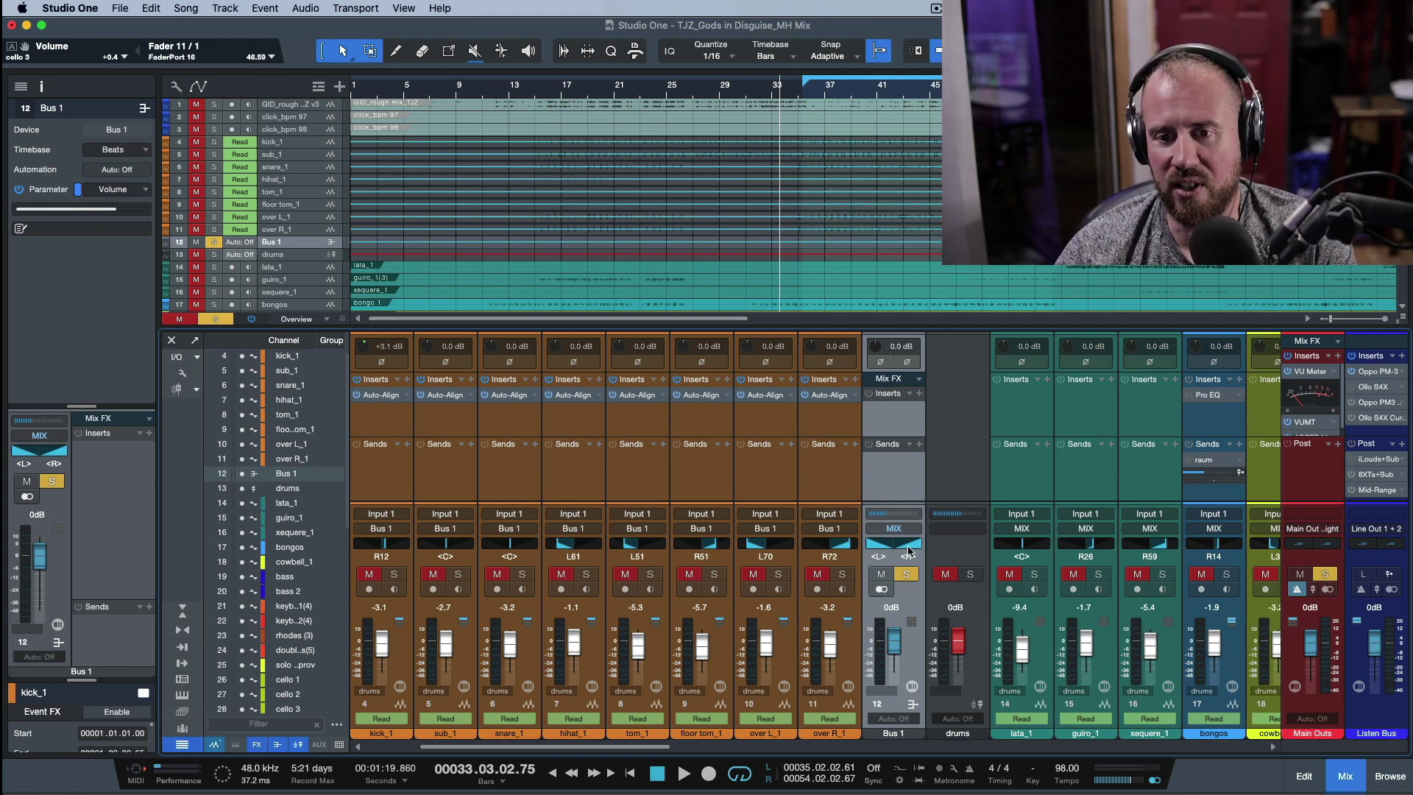
Step: Solo Bus 1 and play the drums while raising the bus input gain, resetting the gain to 0.0 dB before stopping playback
click(906, 575)
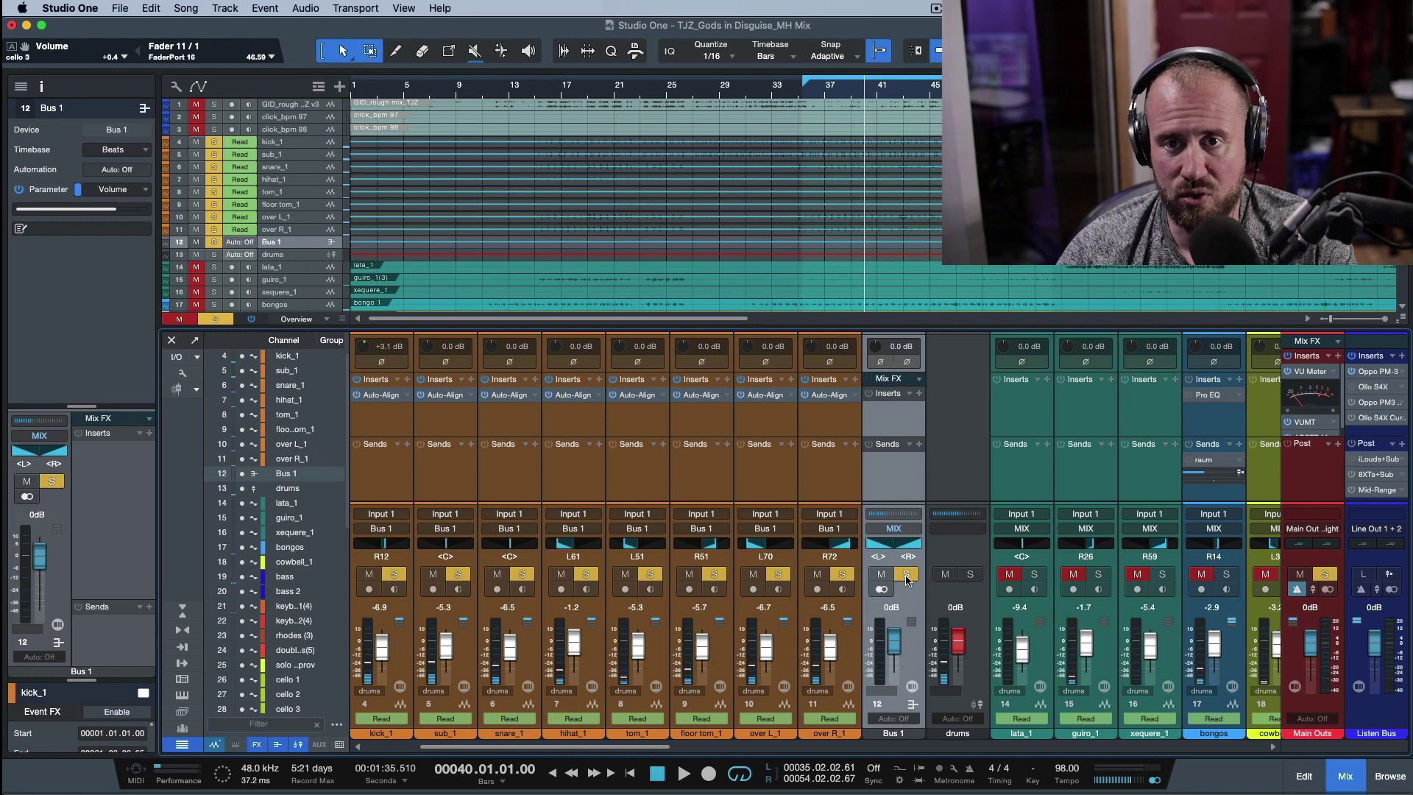
key(space)
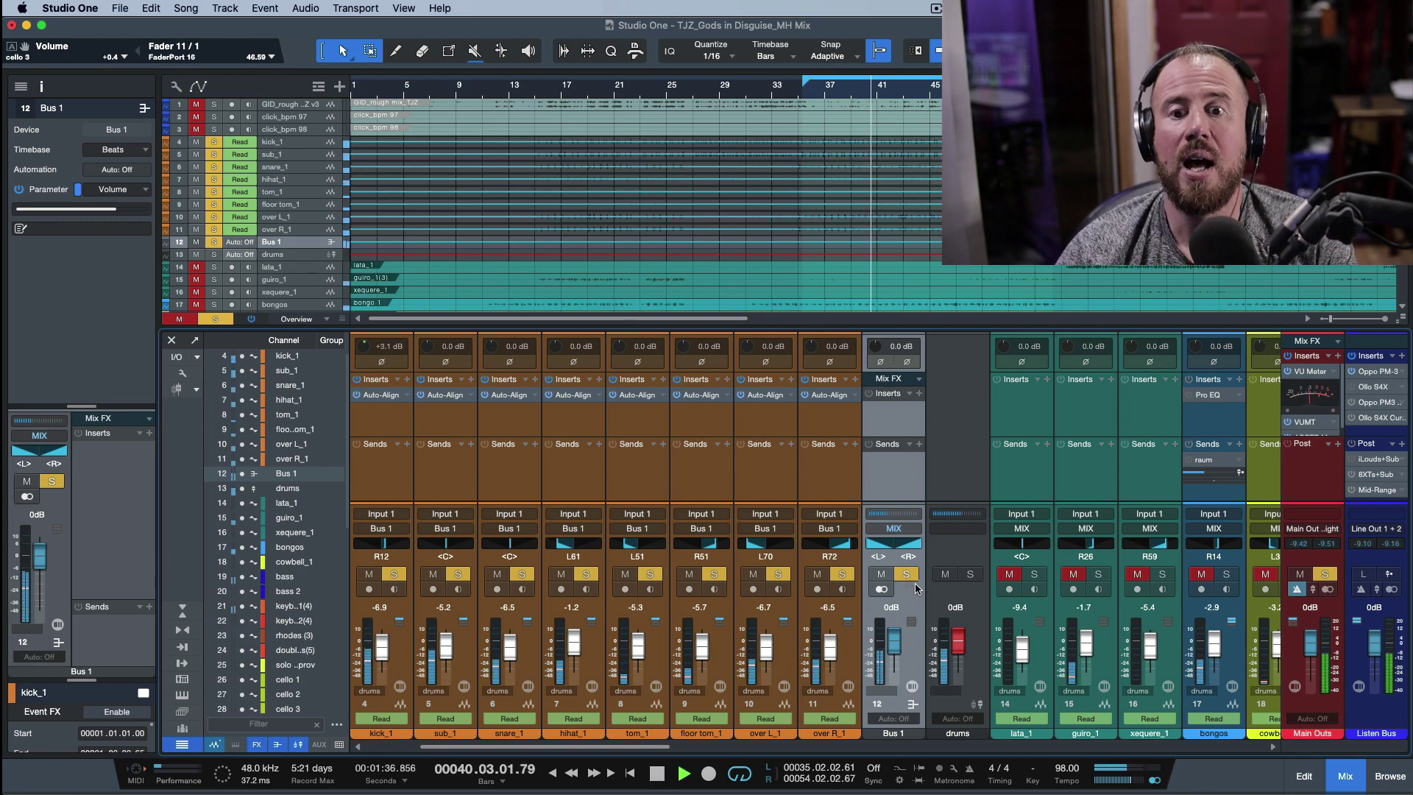
drag(881, 352, 895, 317)
alt+click(877, 348)
key(space)
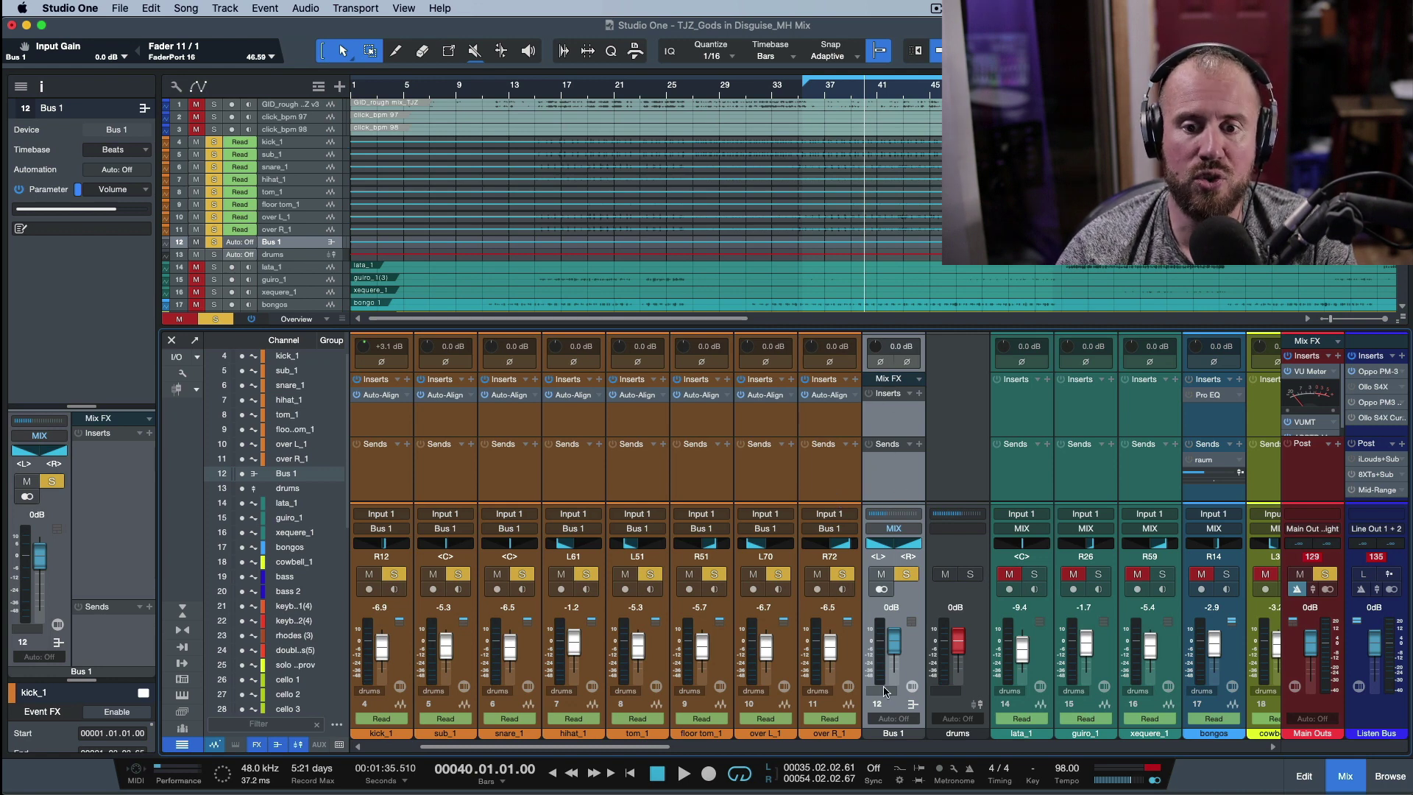
Step: Lower the Bus 1 fader to about -14.9 dB, play the drums, reset the fader to 0 dB and stop playback
drag(895, 644, 896, 655)
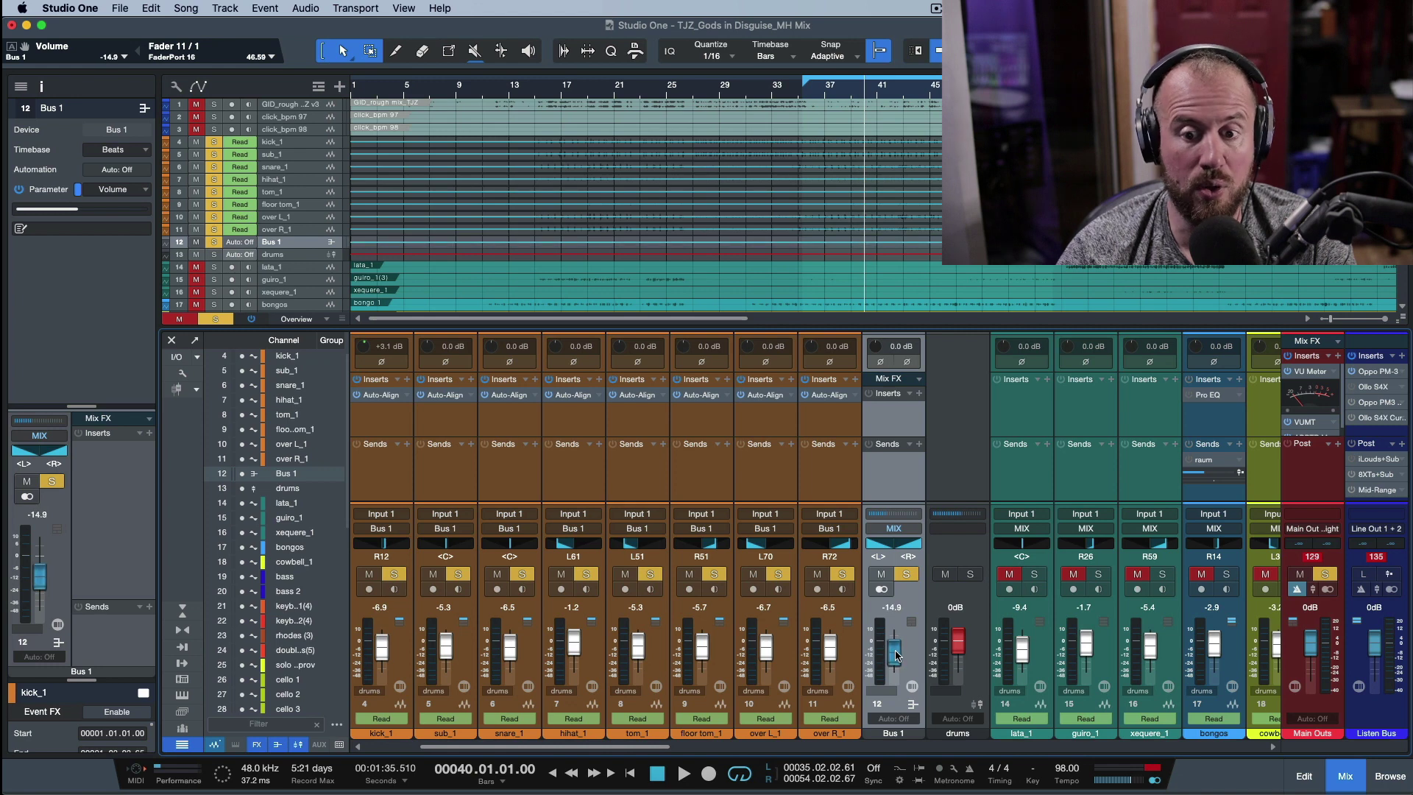
key(space)
alt+click(896, 655)
key(space)
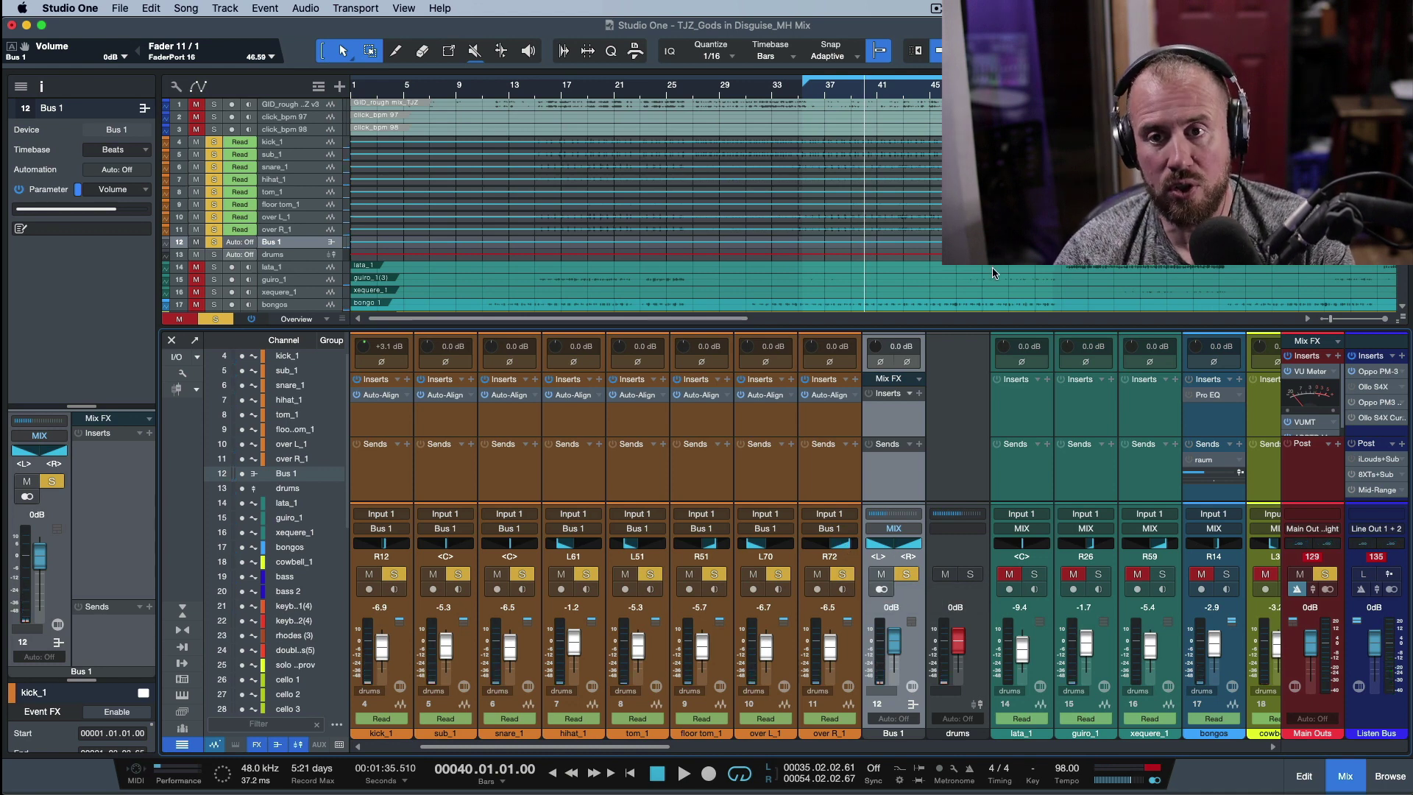
Step: Play the drums while pulling the automated over L_1 fader down to about -22.9 dB, release it and stop playback
key(w)
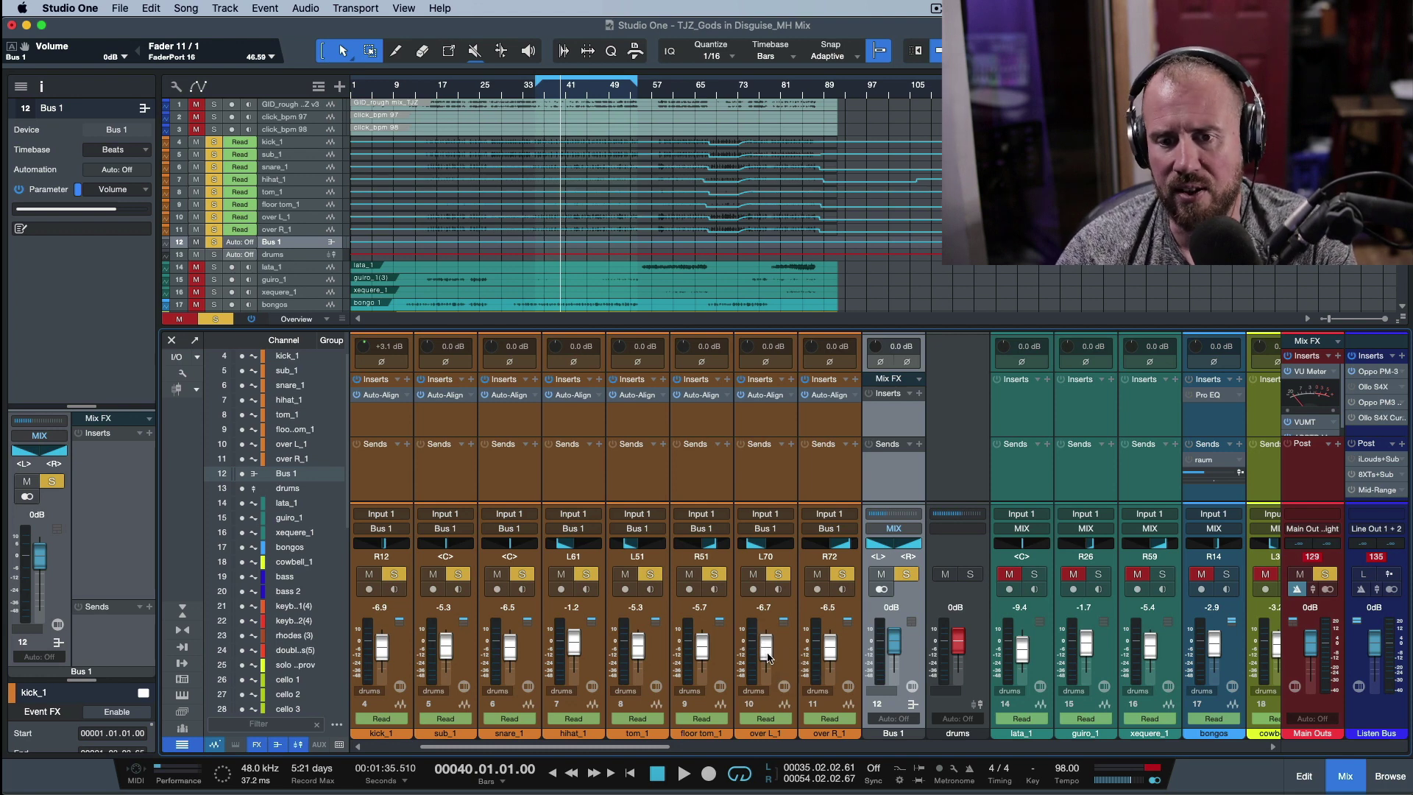
key(space)
drag(767, 657, 770, 662)
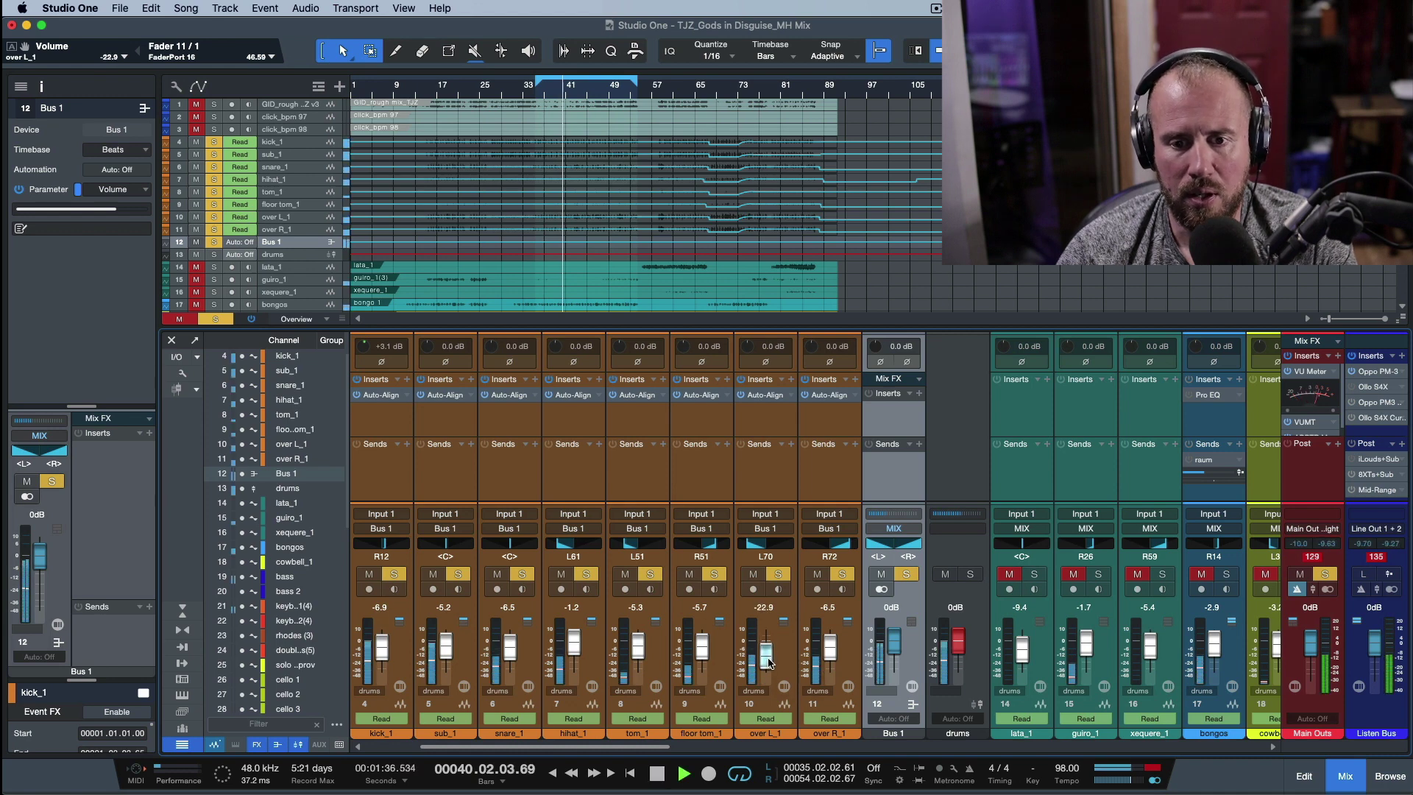
key(space)
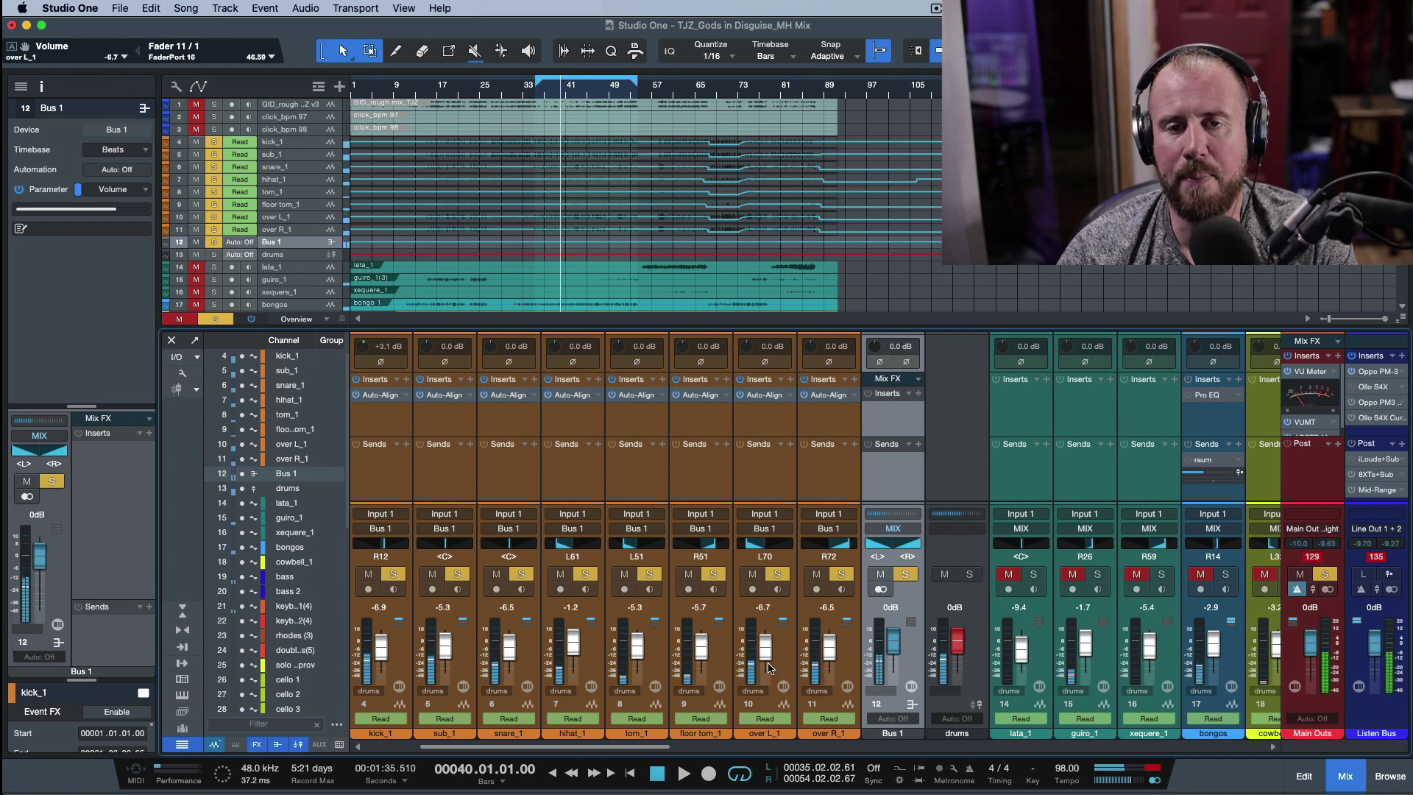
key(space)
key(space)
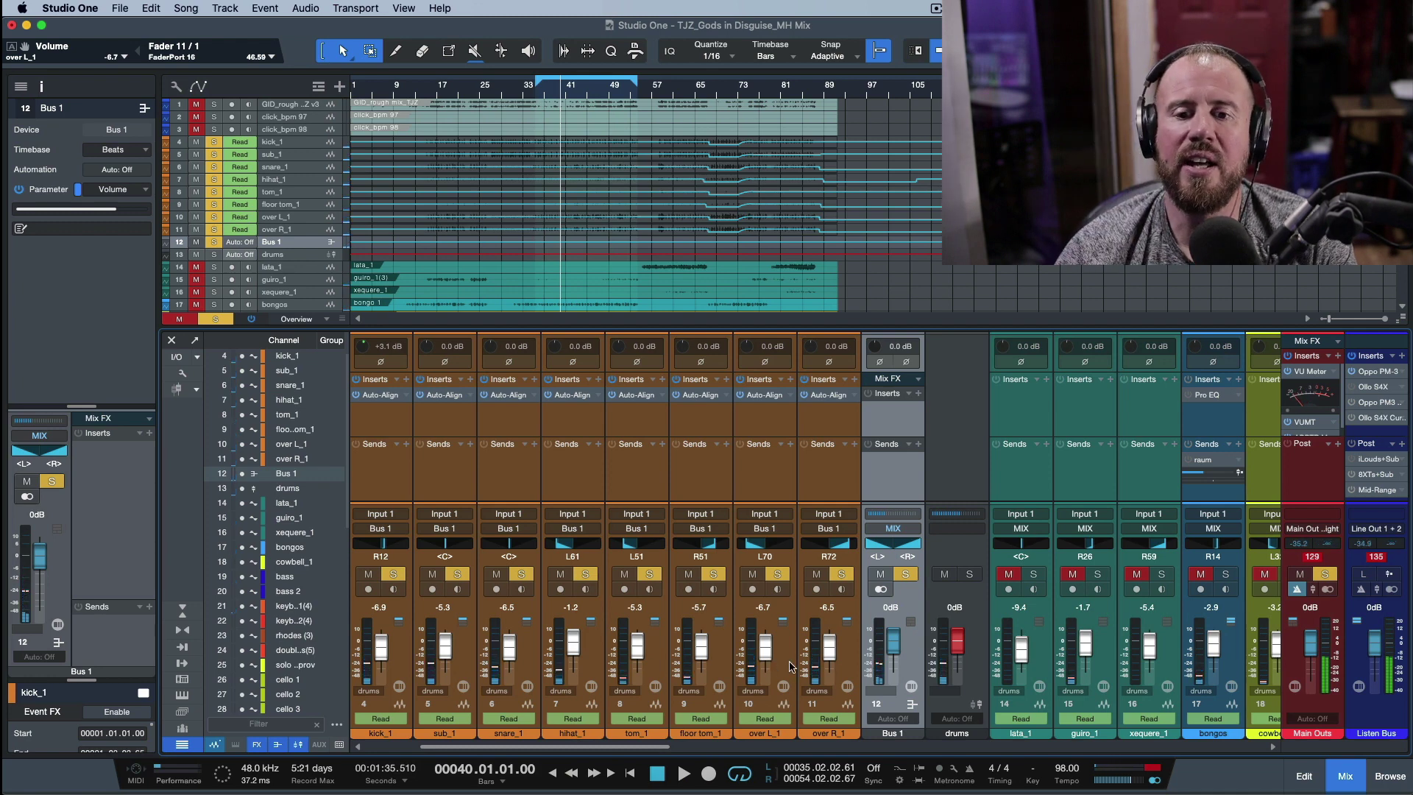
Step: Select the channels kick_1 through over R_1 in the console and bring up their bus and VCA options without choosing one
click(847, 655)
scroll(536, 669, left, 3)
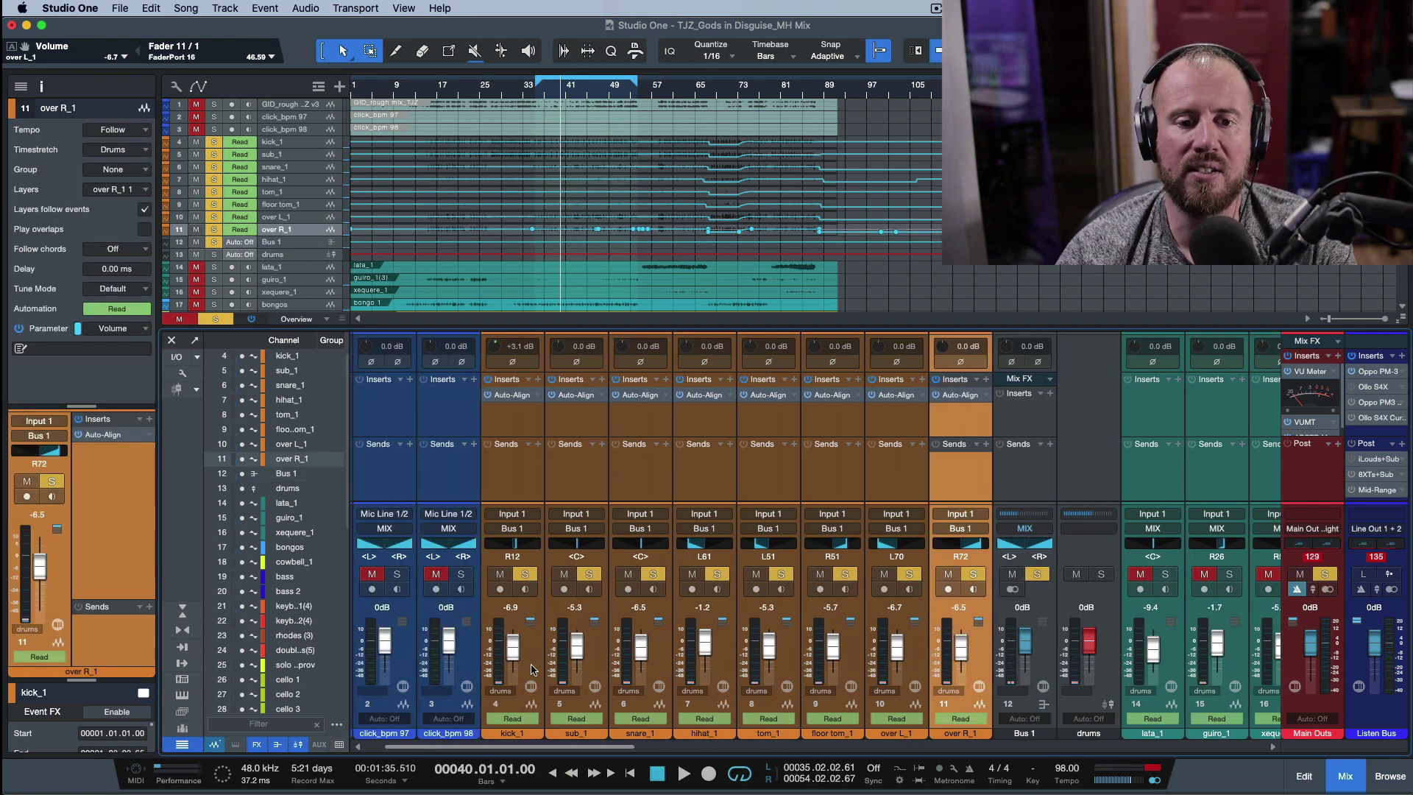
shift+click(535, 655)
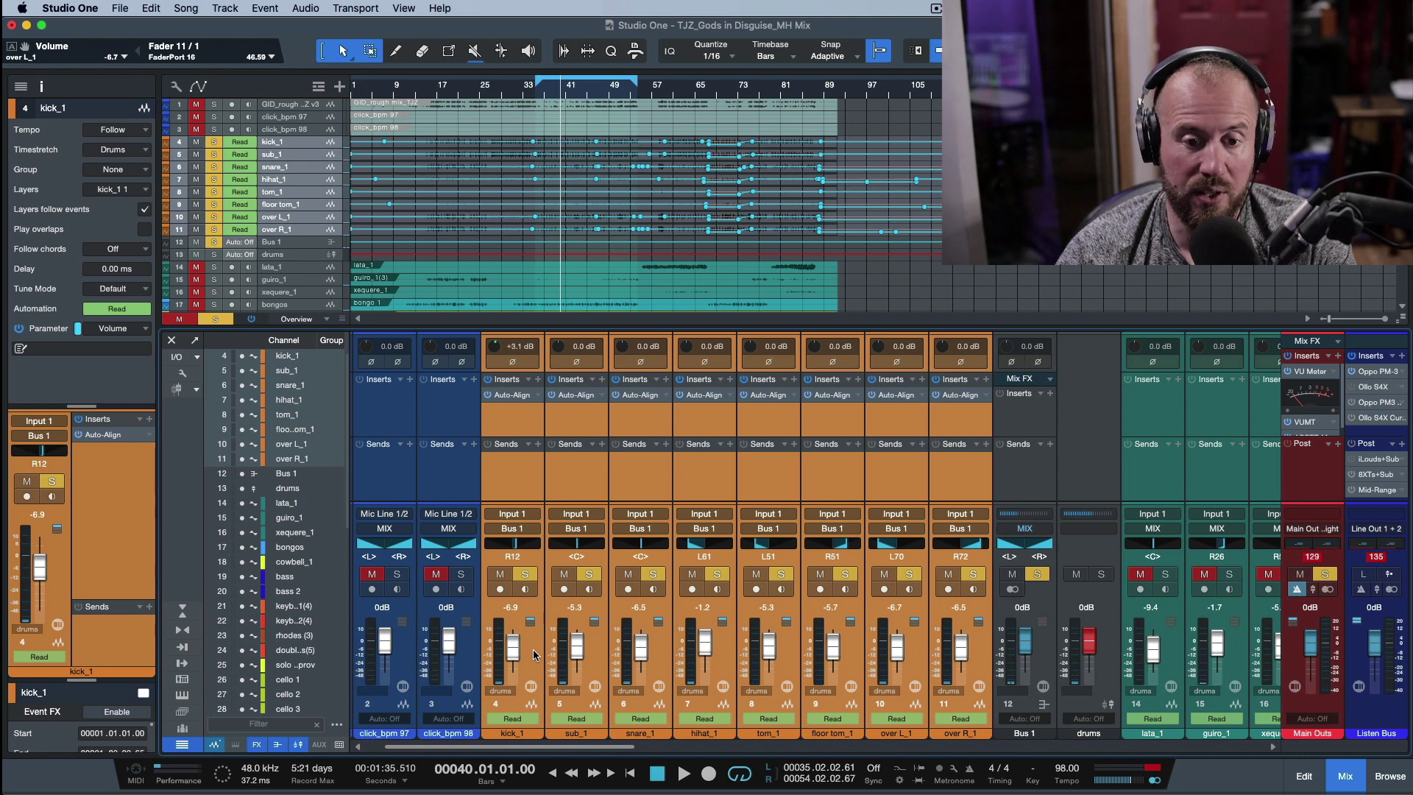
right_click(535, 655)
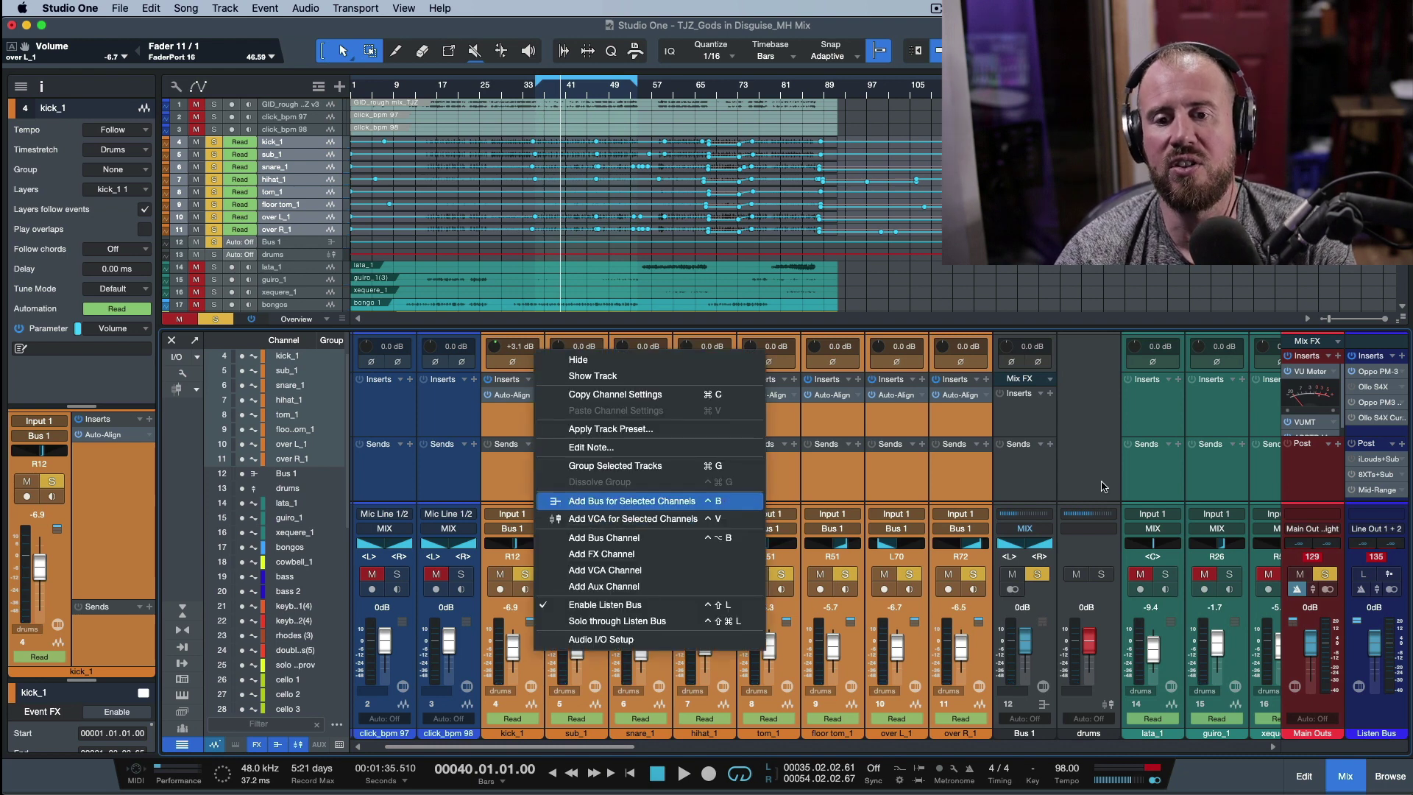
click(1049, 483)
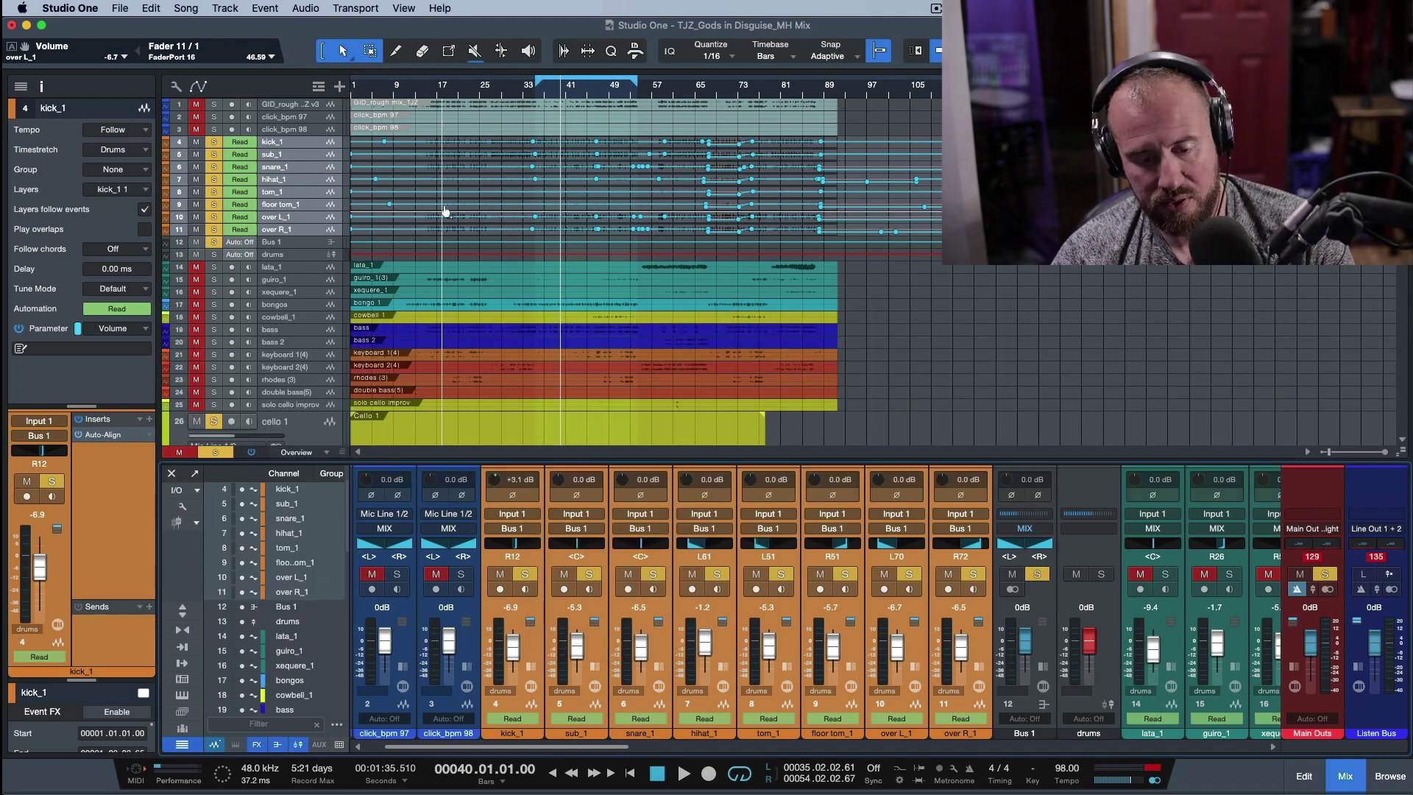
Step: Expand the drum tracks to show their volume automation and check which channels are assigned to the drums VCA
key(alt+e)
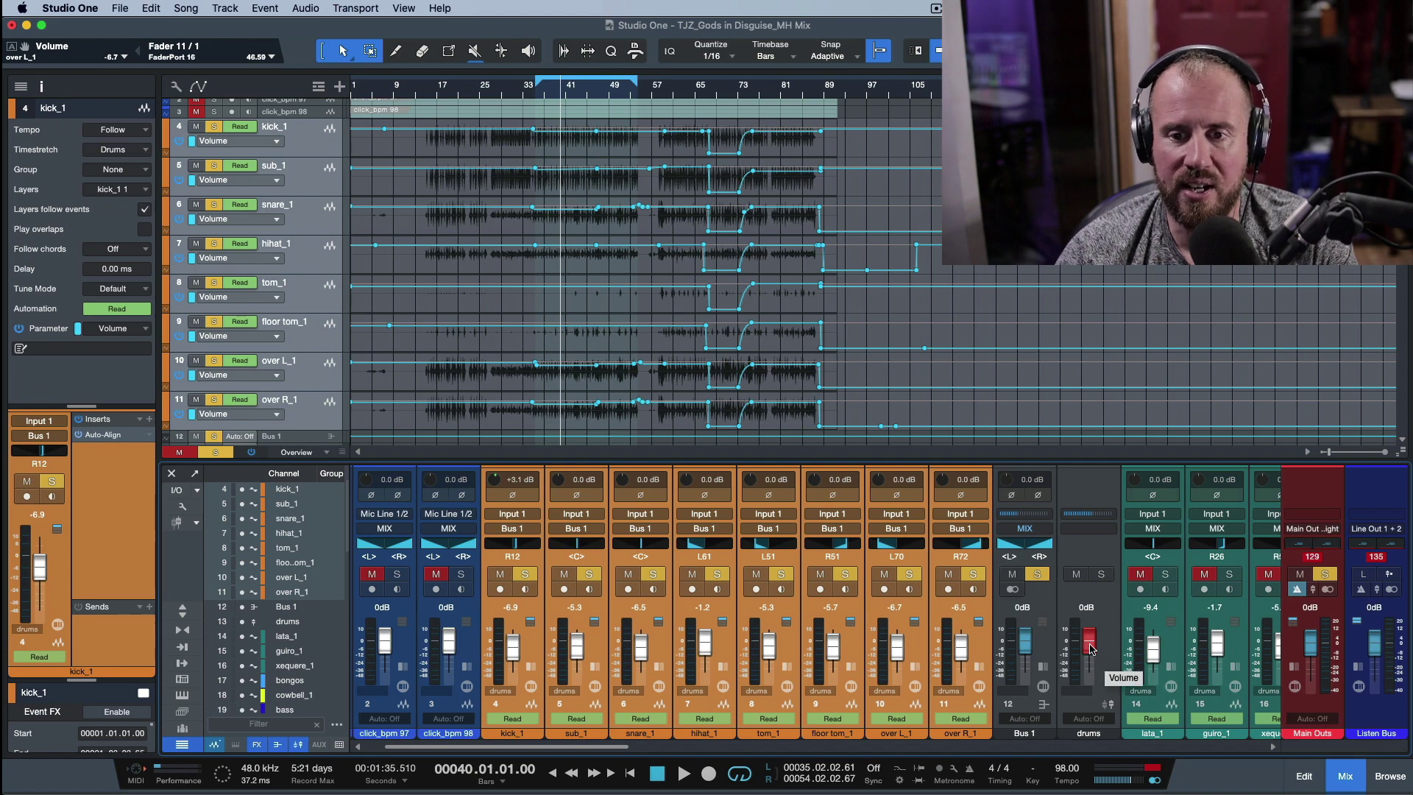
click(1087, 515)
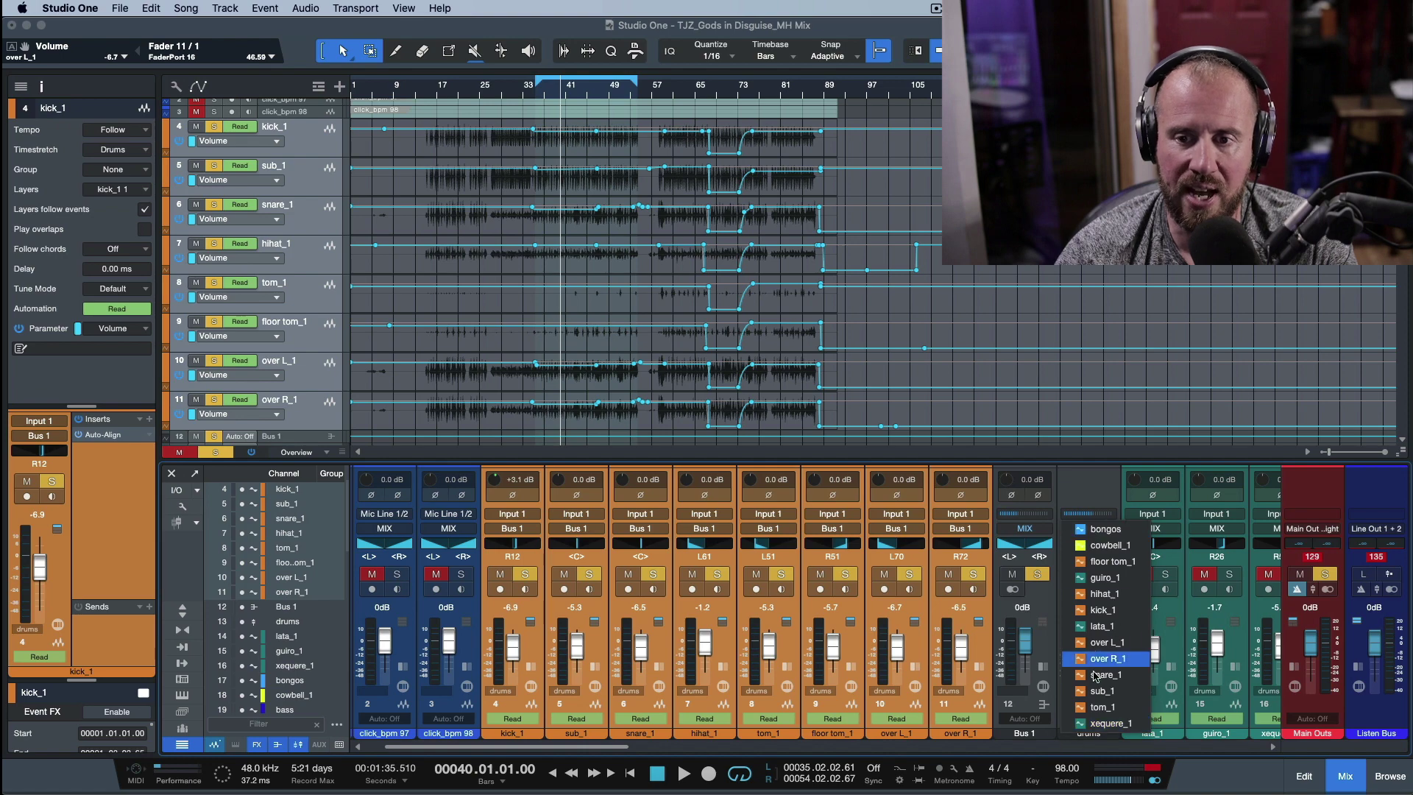
click(1097, 499)
Step: Lower the drums VCA fader to about -16.5 dB and examine the offset volume automation curves on kick_1 and sub_1
drag(1088, 653, 1090, 655)
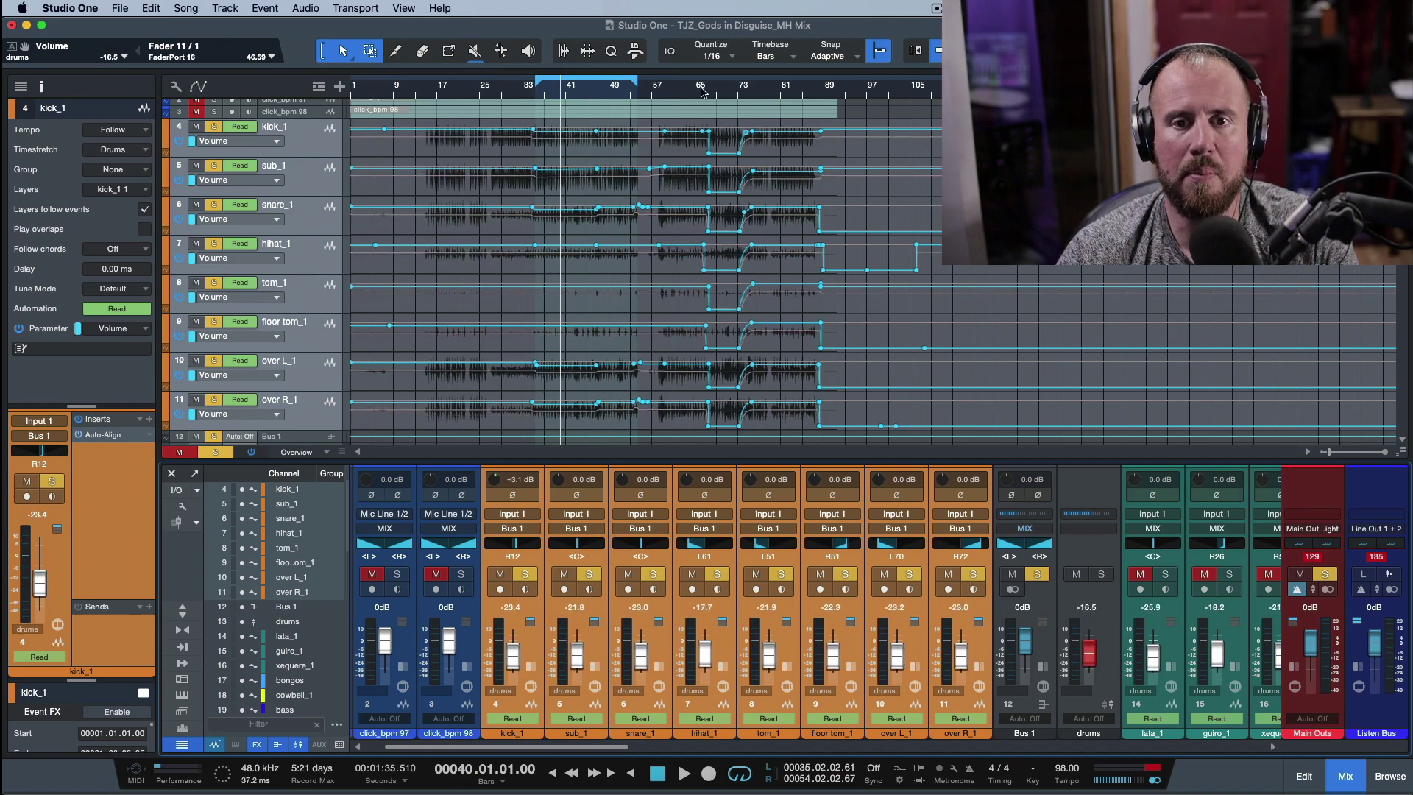
drag(718, 119, 861, 195)
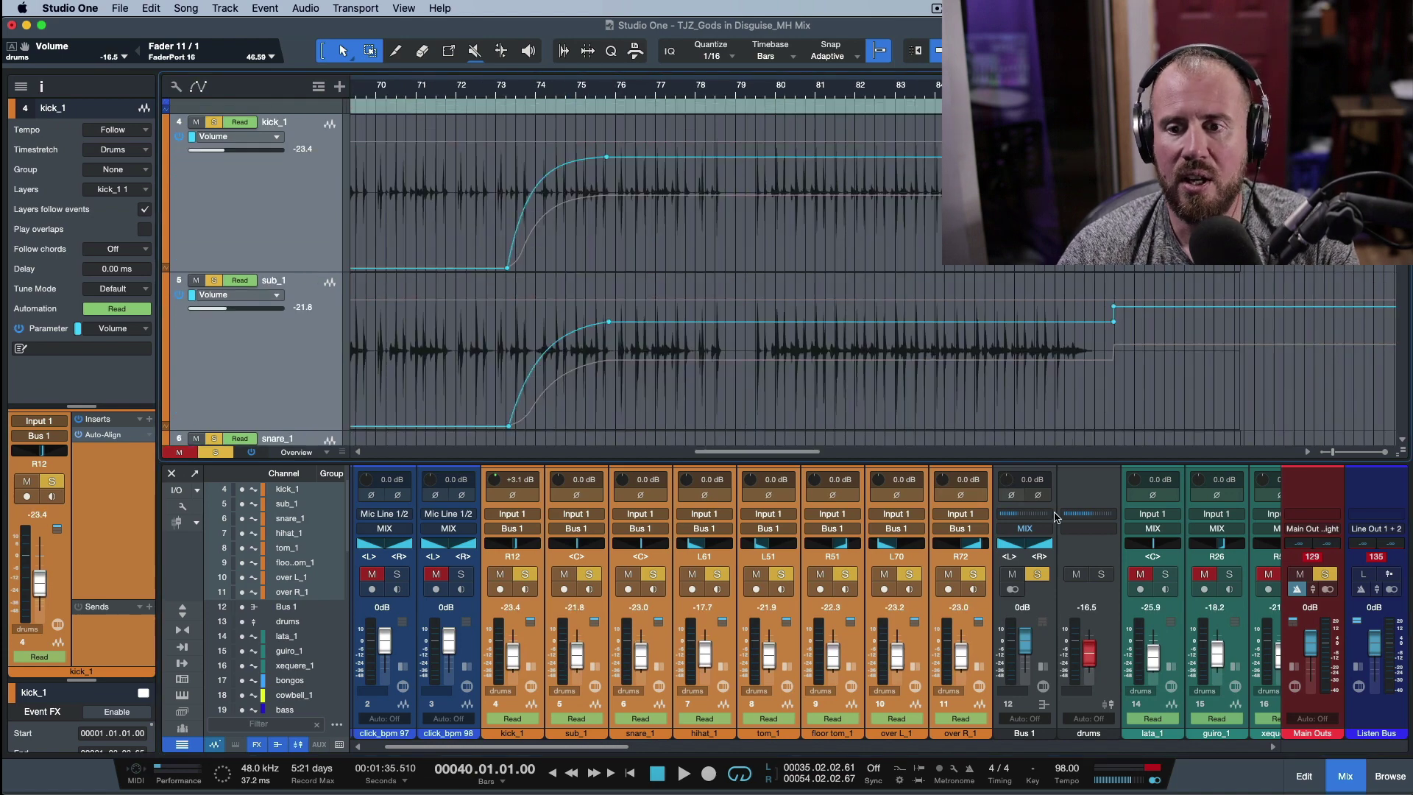
Step: Raise the drums VCA fader to about -5.2 dB and show its track, followed by the over R_1 volume automation
drag(1094, 665, 1097, 657)
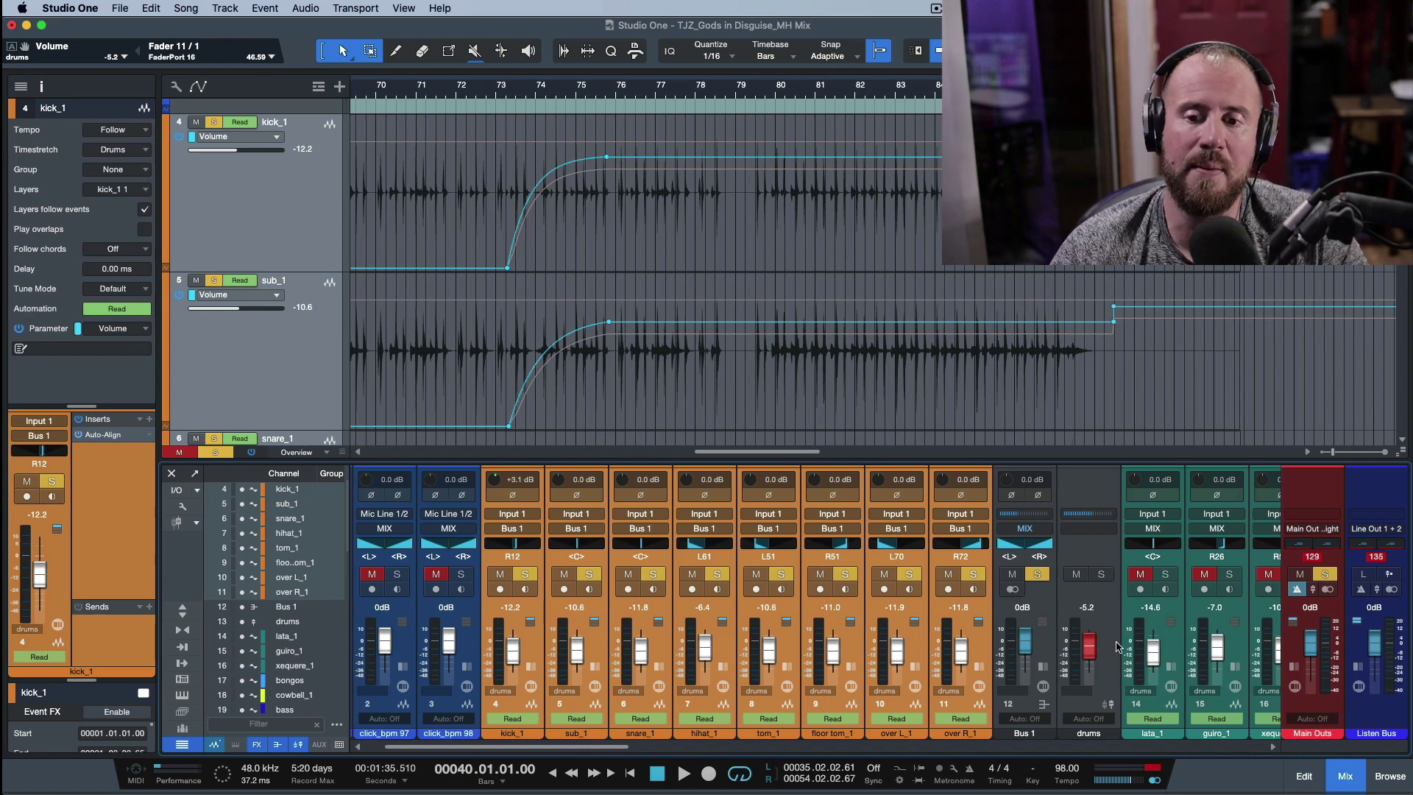
click(1113, 652)
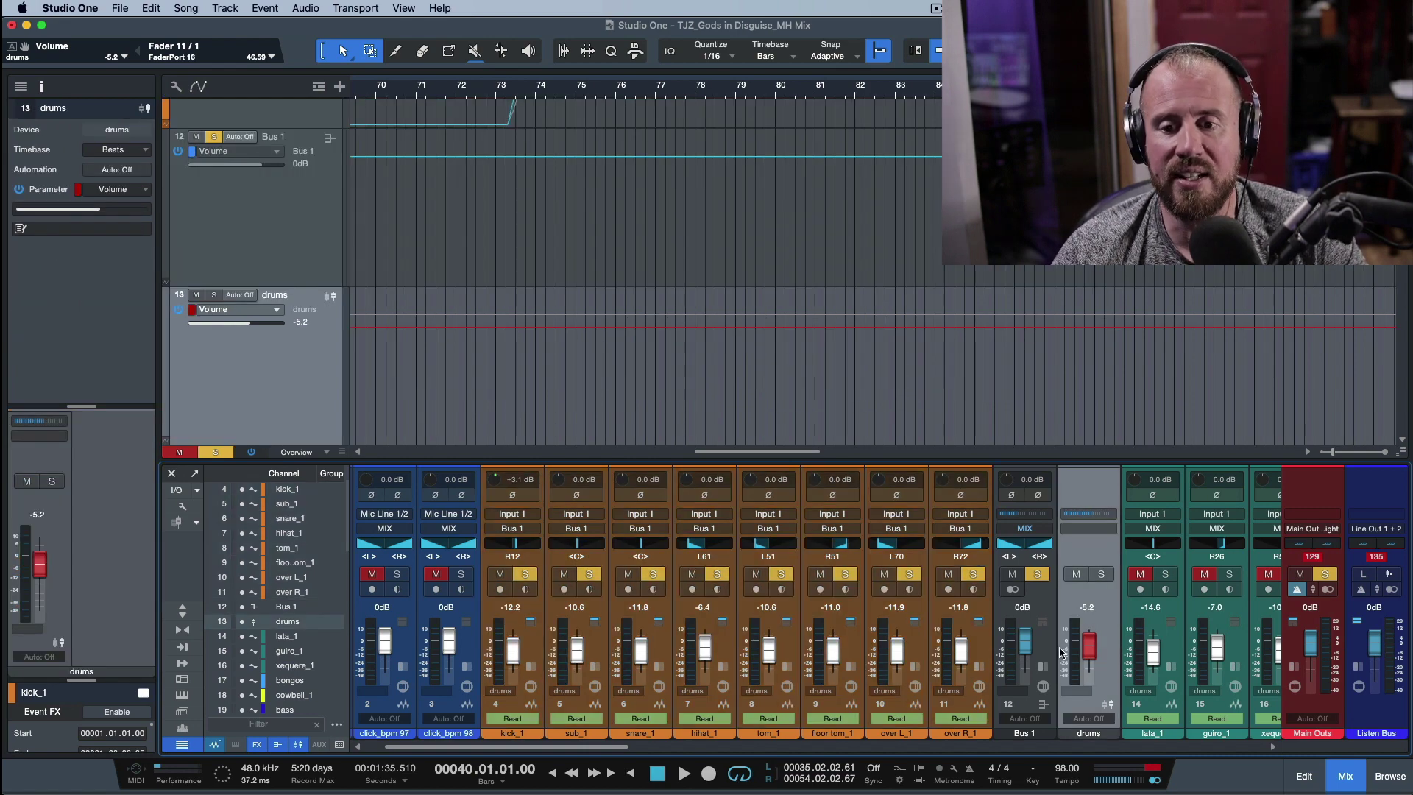
click(986, 651)
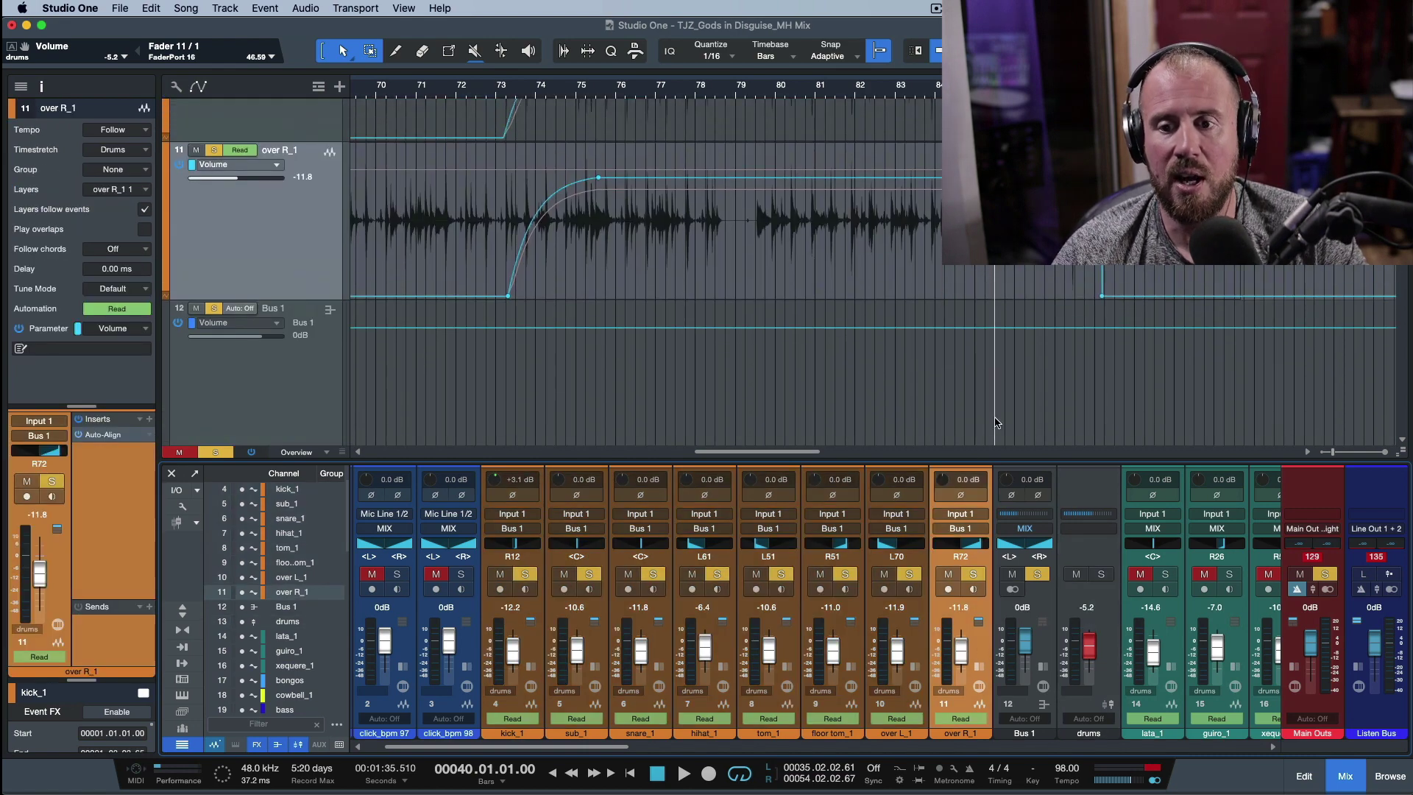
Step: Merge the drums VCA's level into the volume automation of its assigned channels
click(1106, 652)
right_click(1106, 647)
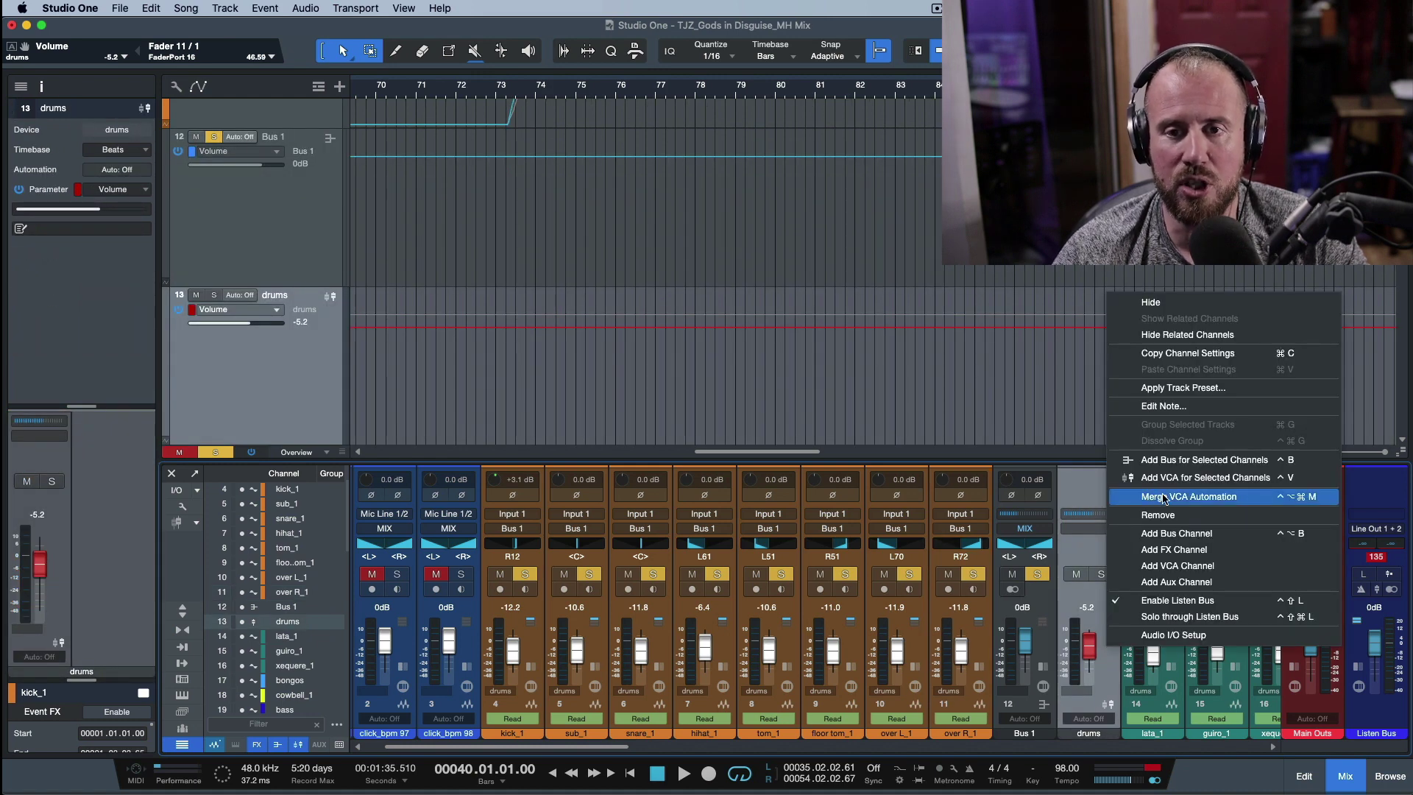
scroll(983, 396, up, 3)
scroll(940, 379, up, 3)
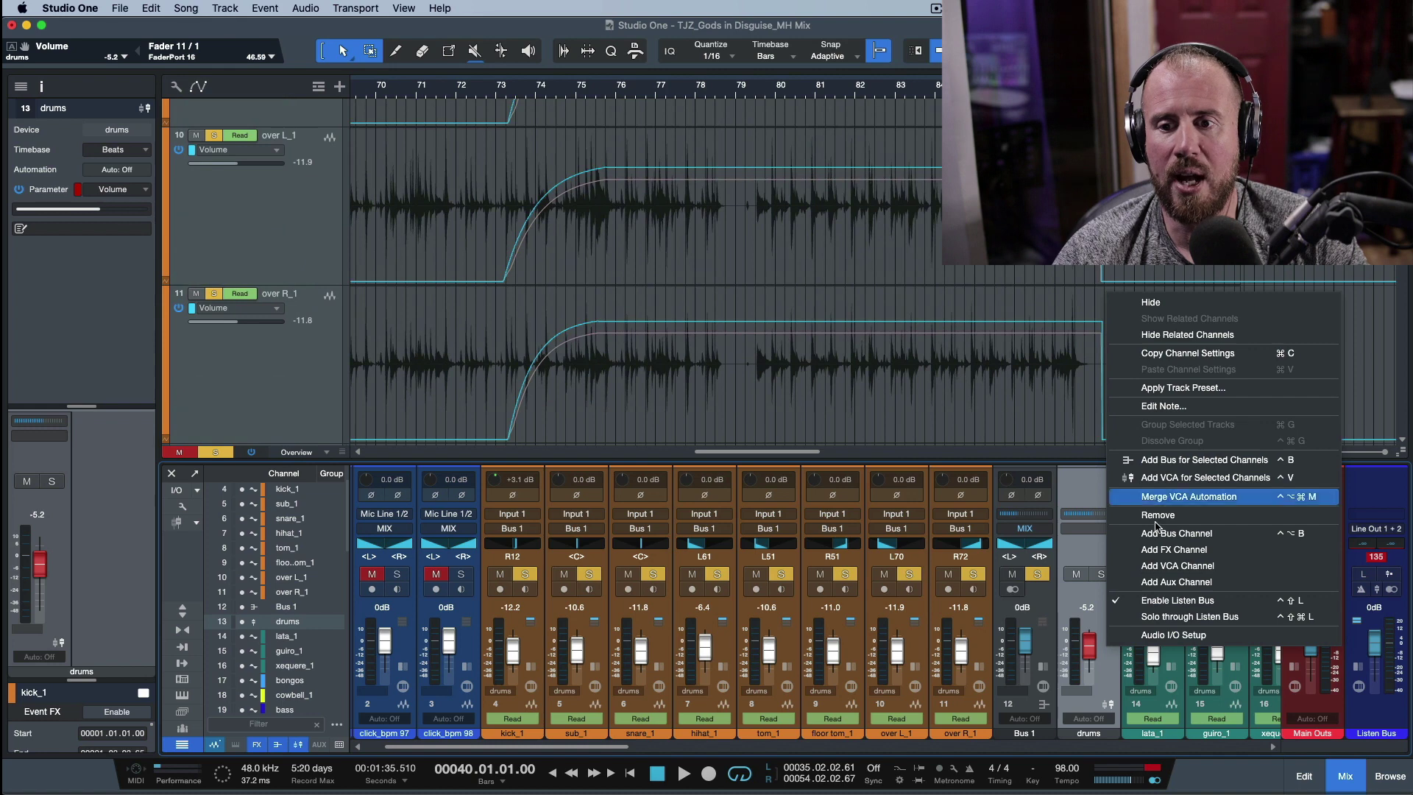
click(1187, 498)
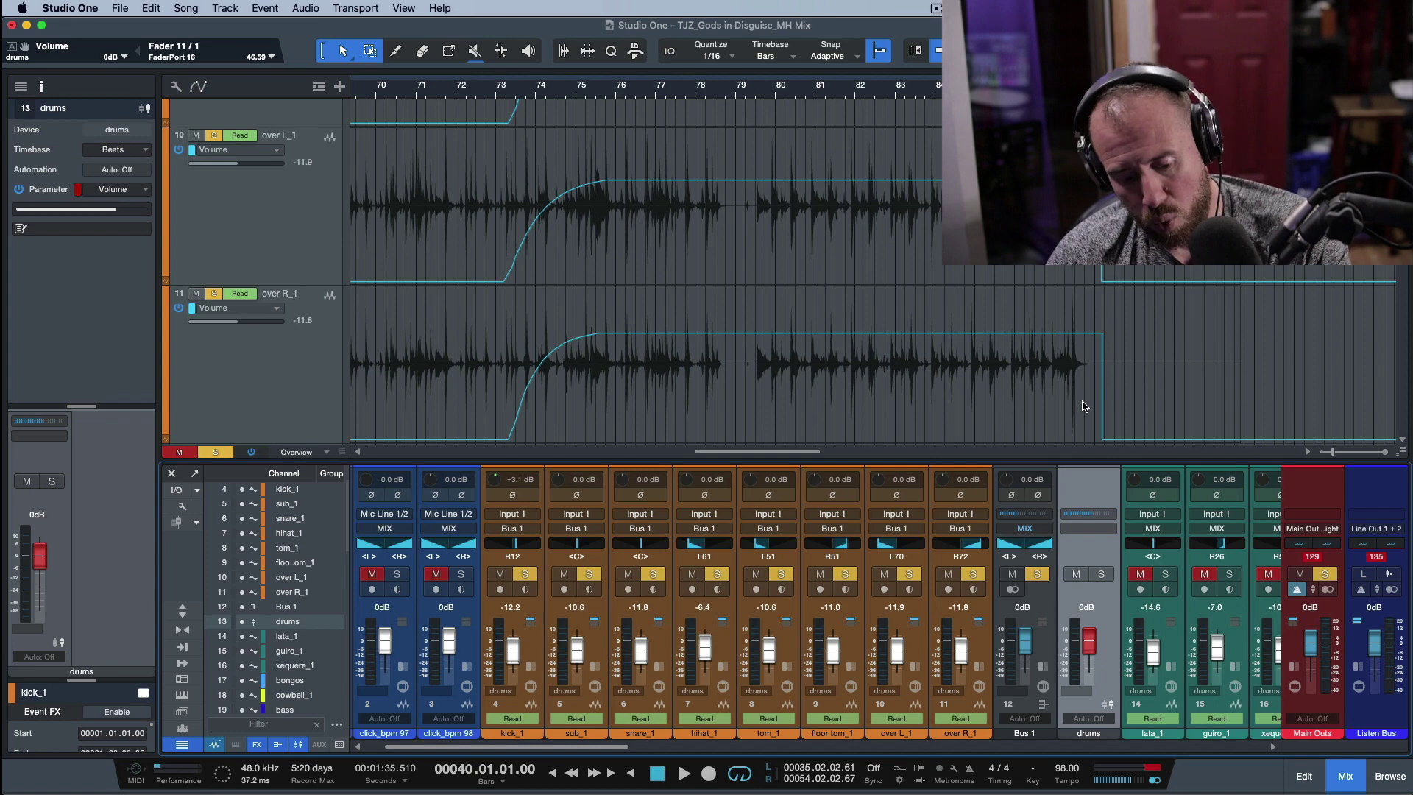
Step: Hide the console and examine the merged volume automation curves on the drum tracks from kick_1 to hihat_1
key(F3)
scroll(1038, 395, up, 10)
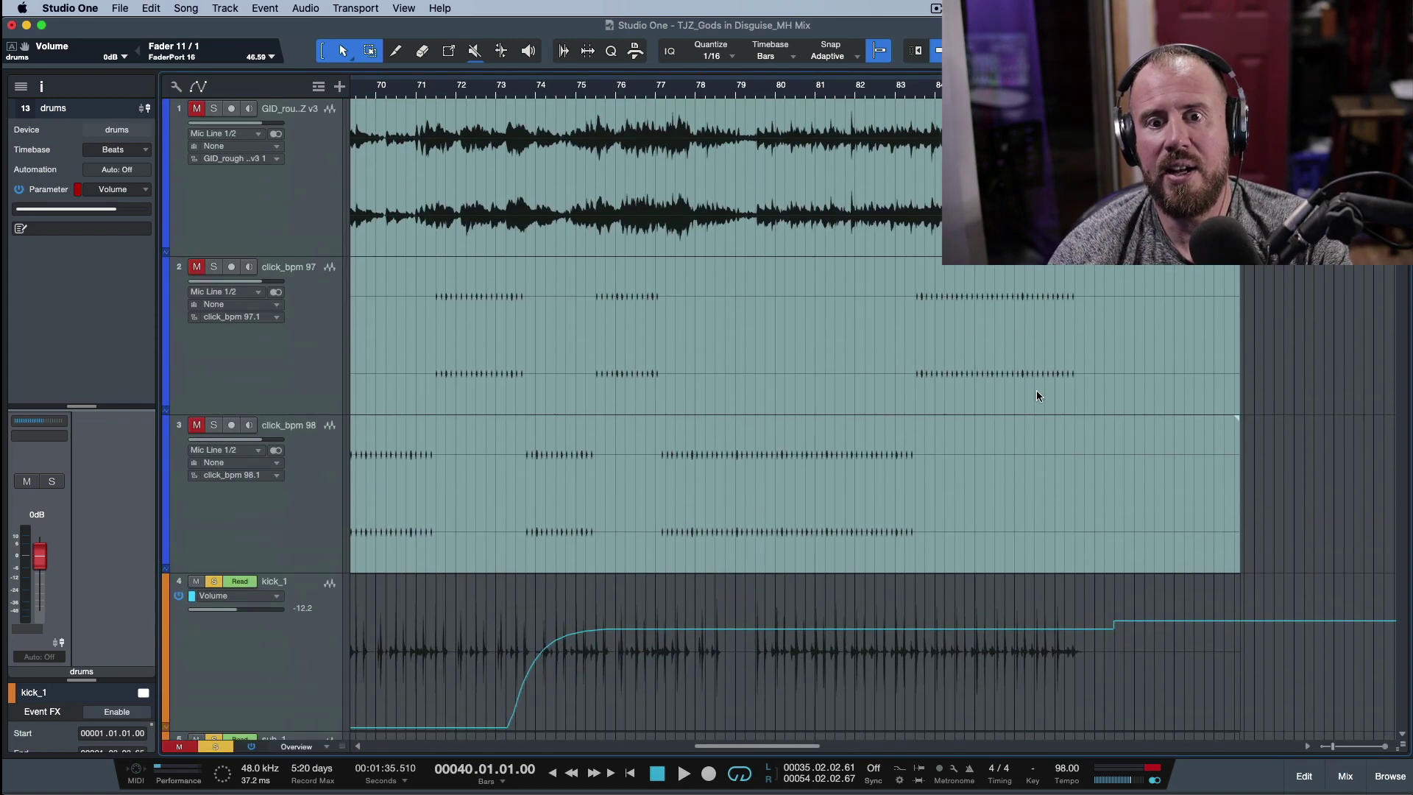
scroll(1037, 396, down, 8)
scroll(1038, 396, up, 6)
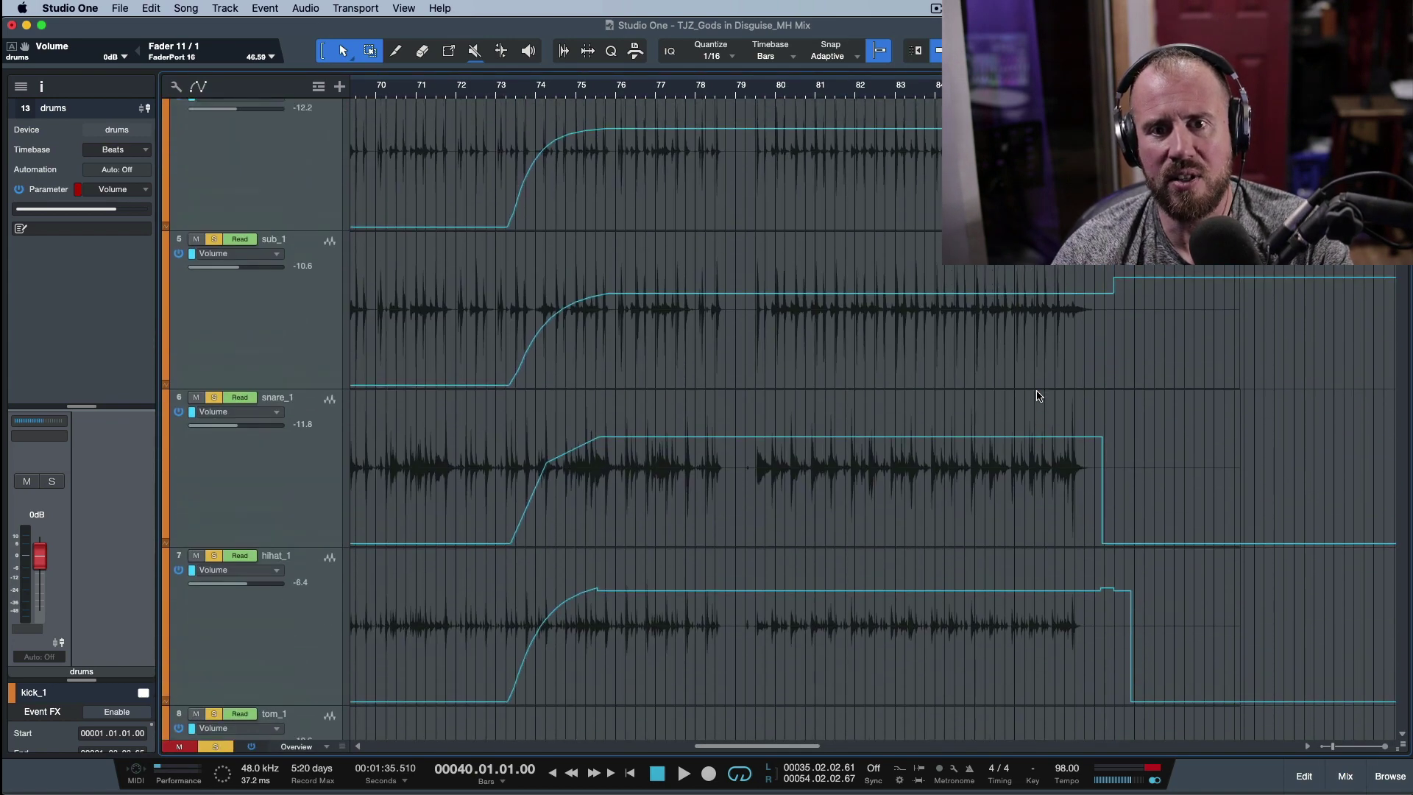
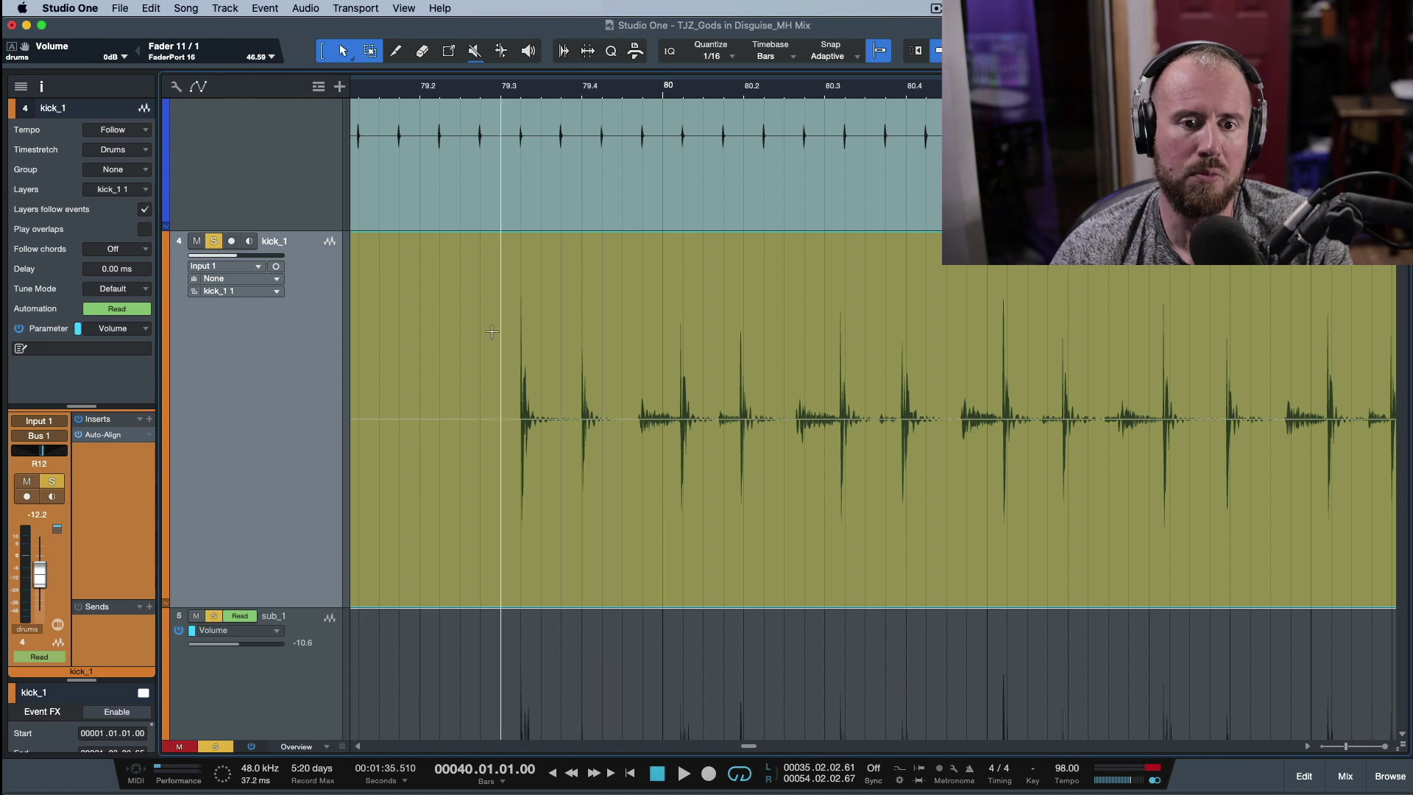
Step: Select the kick_1 hits from about 79.3 to 80.3 by transients and lower that range's clip gain slightly
click(482, 331)
key(shift+Tab)
key(shift+Tab)
key(shift+Tab)
key(shift+Tab)
key(shift+Tab)
key(shift+Tab)
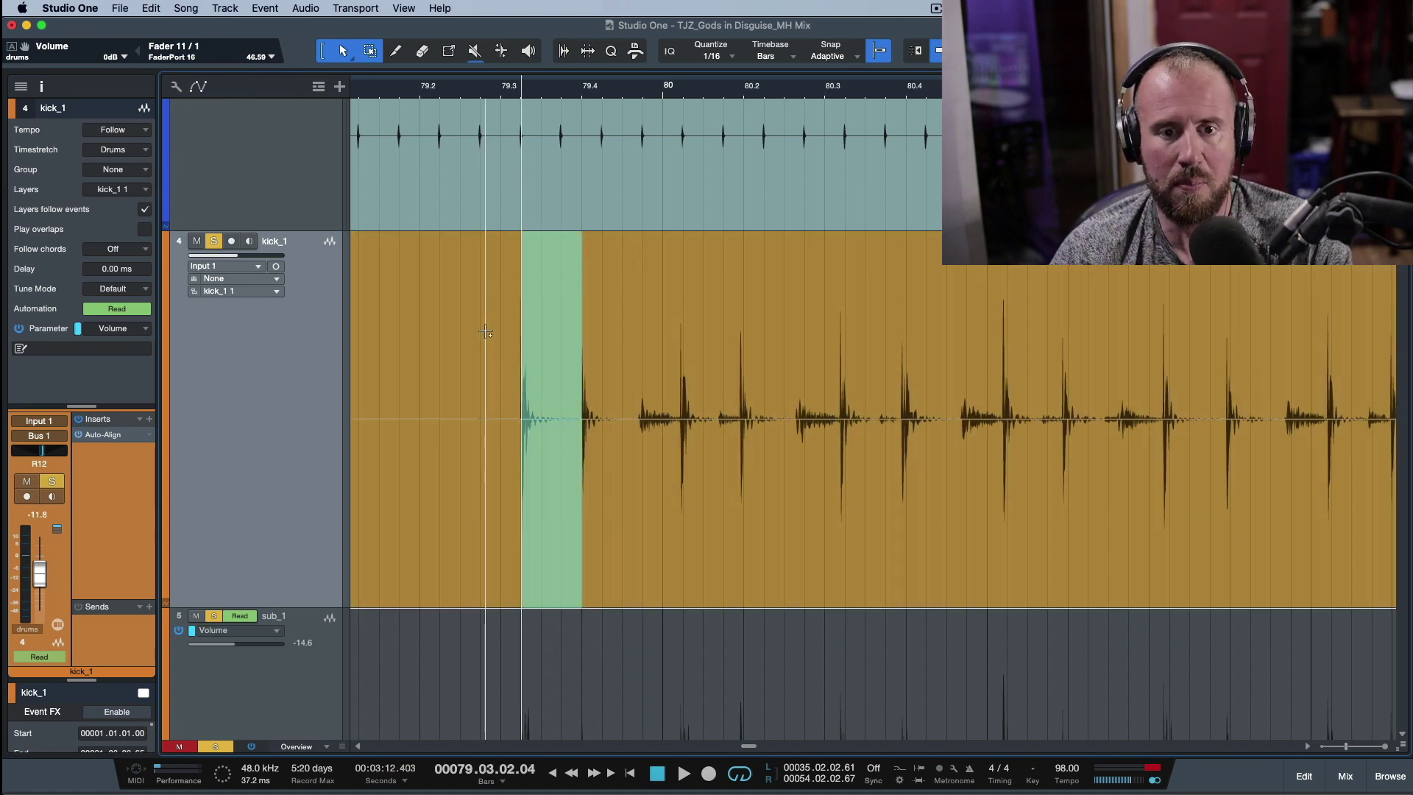
drag(653, 285, 659, 298)
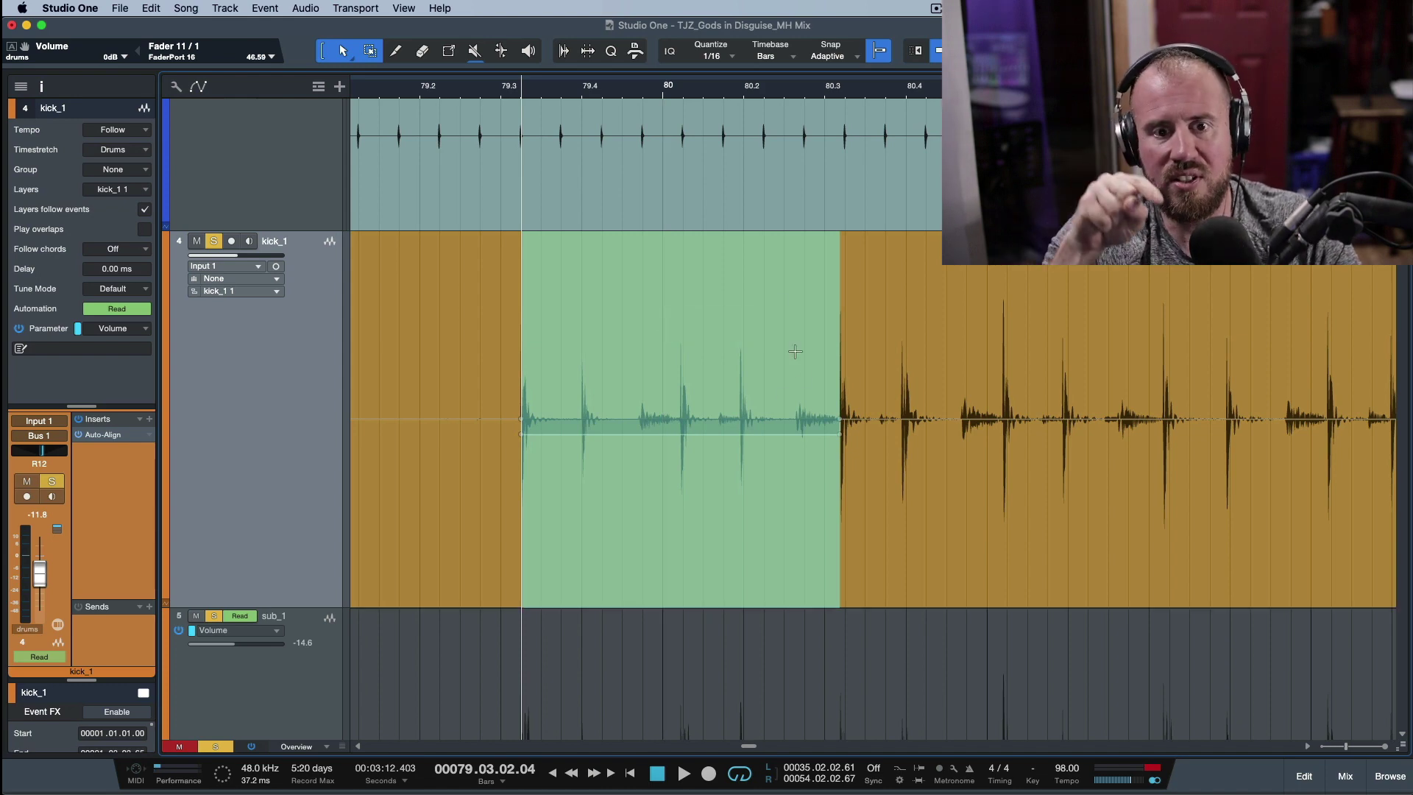
Step: Pull the middle of the lowered kick_1 gain envelope section down at about bar 80 and curve the slope leading into it
click(950, 489)
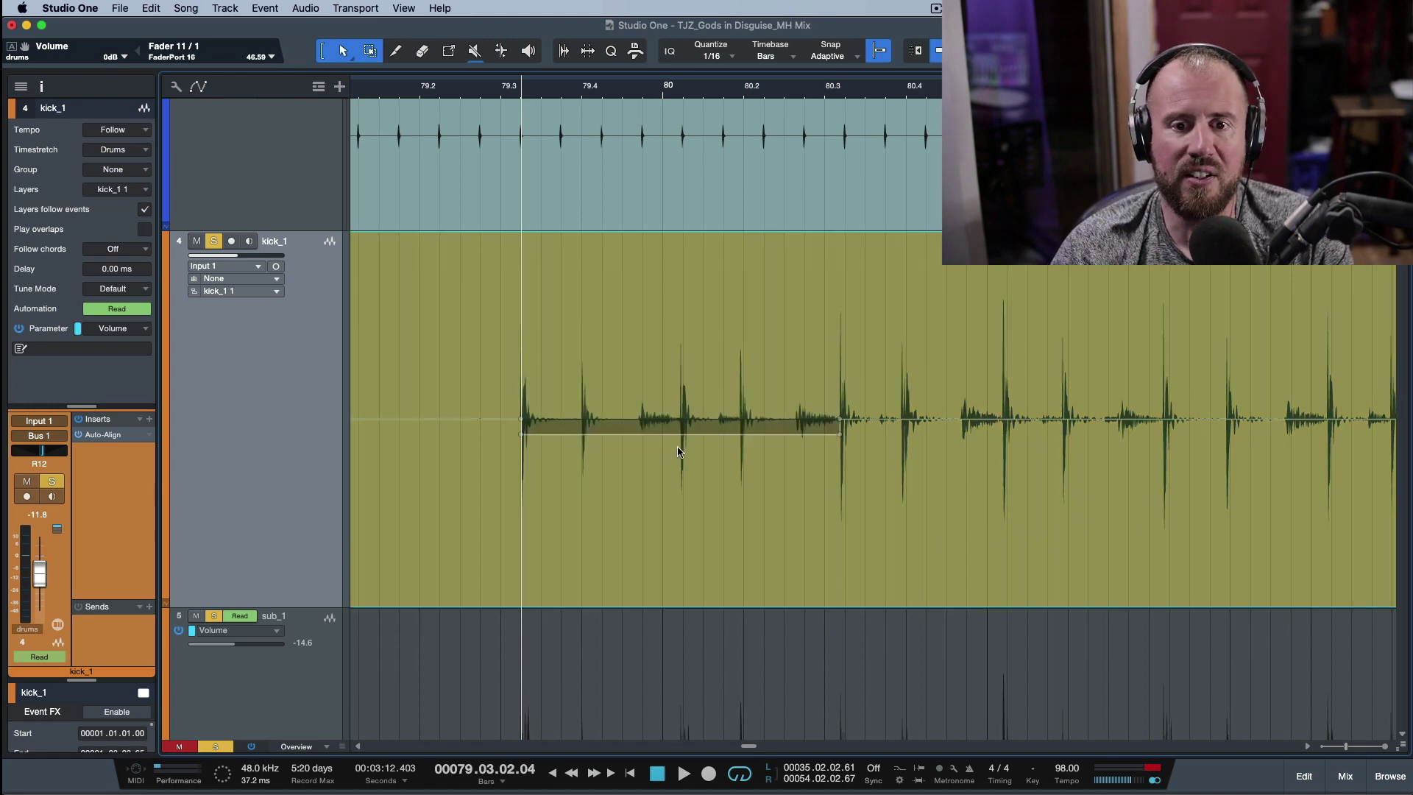
drag(681, 437, 678, 514)
drag(610, 477, 611, 452)
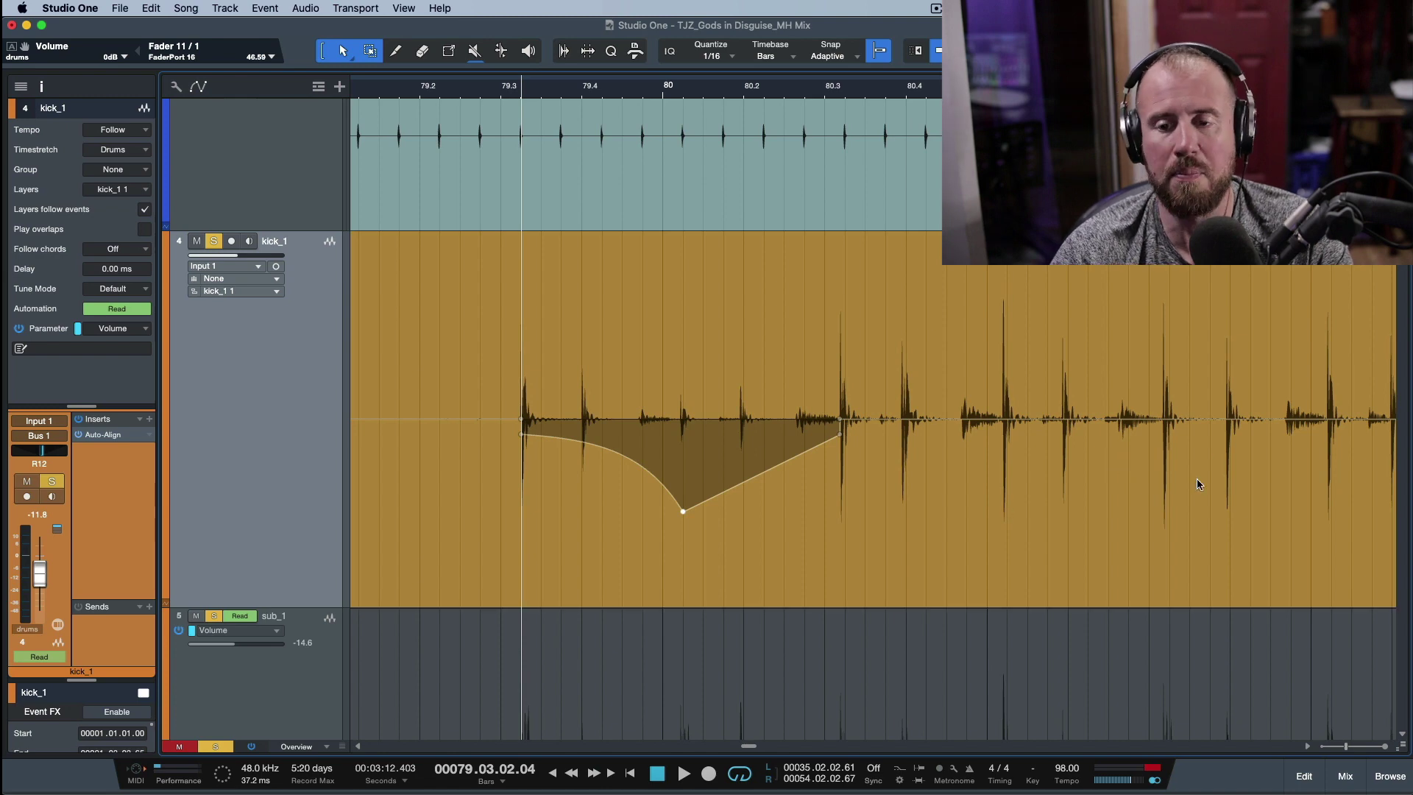
Step: Raise the clip gain of the kick_1 range from just before bar 81 to about 81.4
drag(966, 379, 1210, 398)
drag(1116, 291, 1036, 445)
scroll(1037, 445, right, 5)
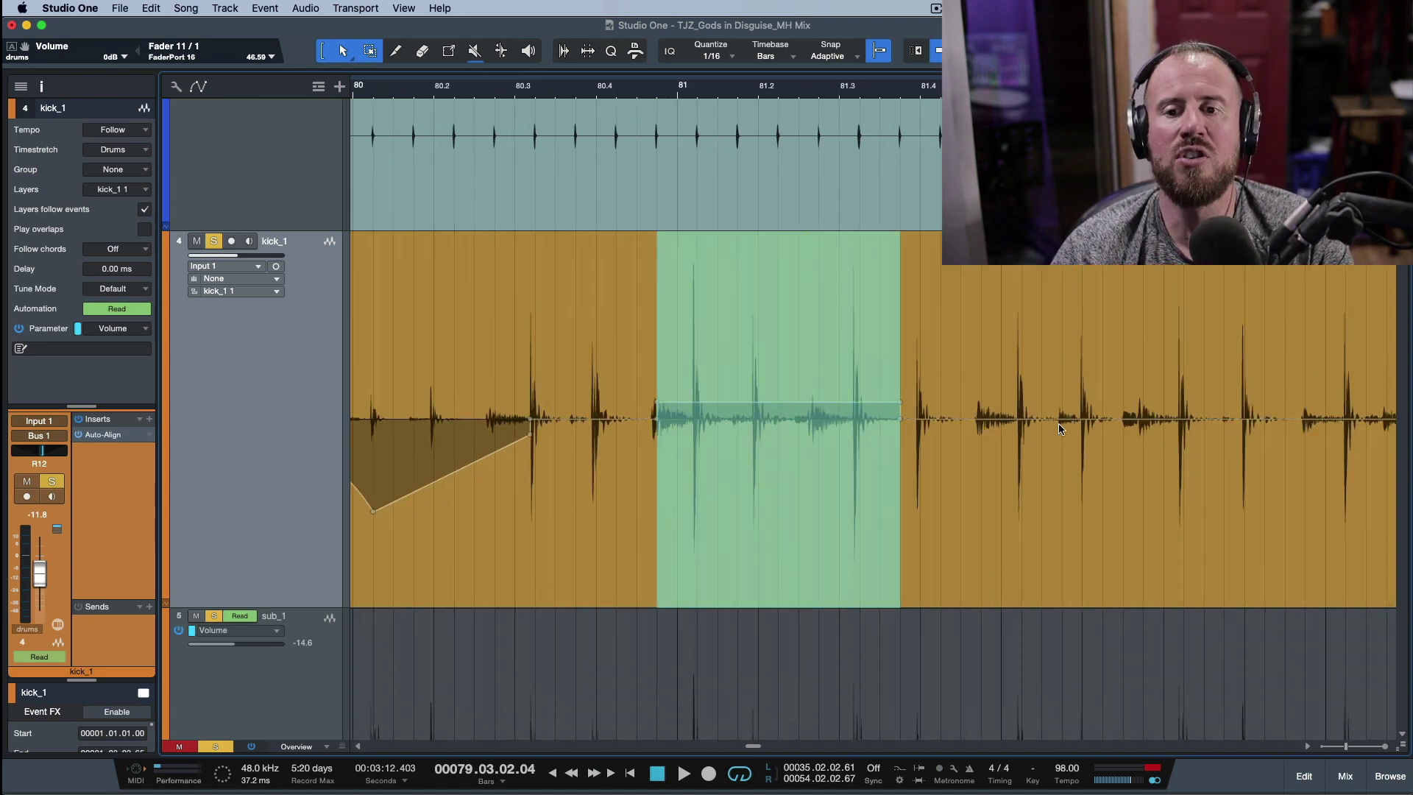
Step: Lower the clip gain of two more kick_1 ranges, one around 82.2 to 82.3 and one from about 83.2 to 84
drag(1062, 353, 1204, 354)
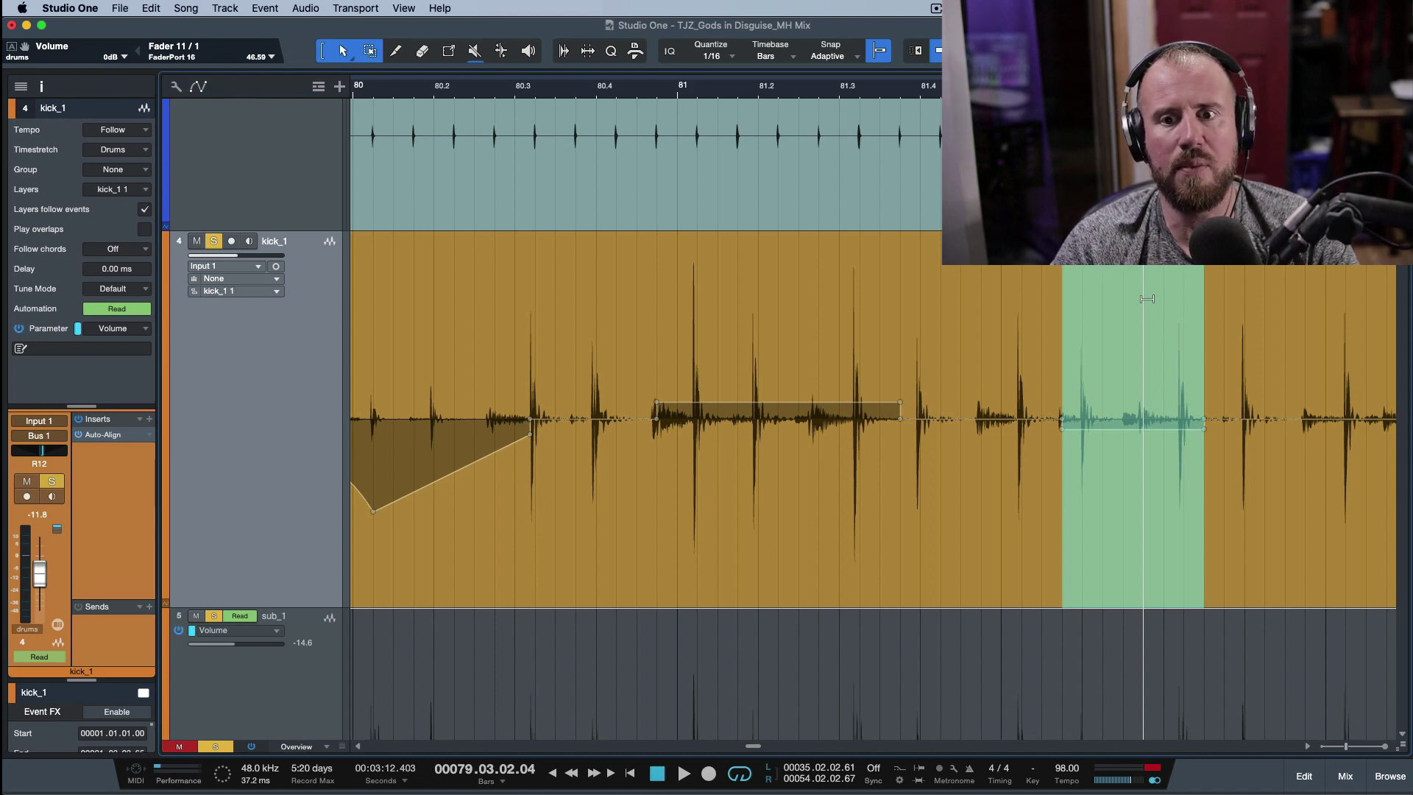
scroll(979, 378, right, 5)
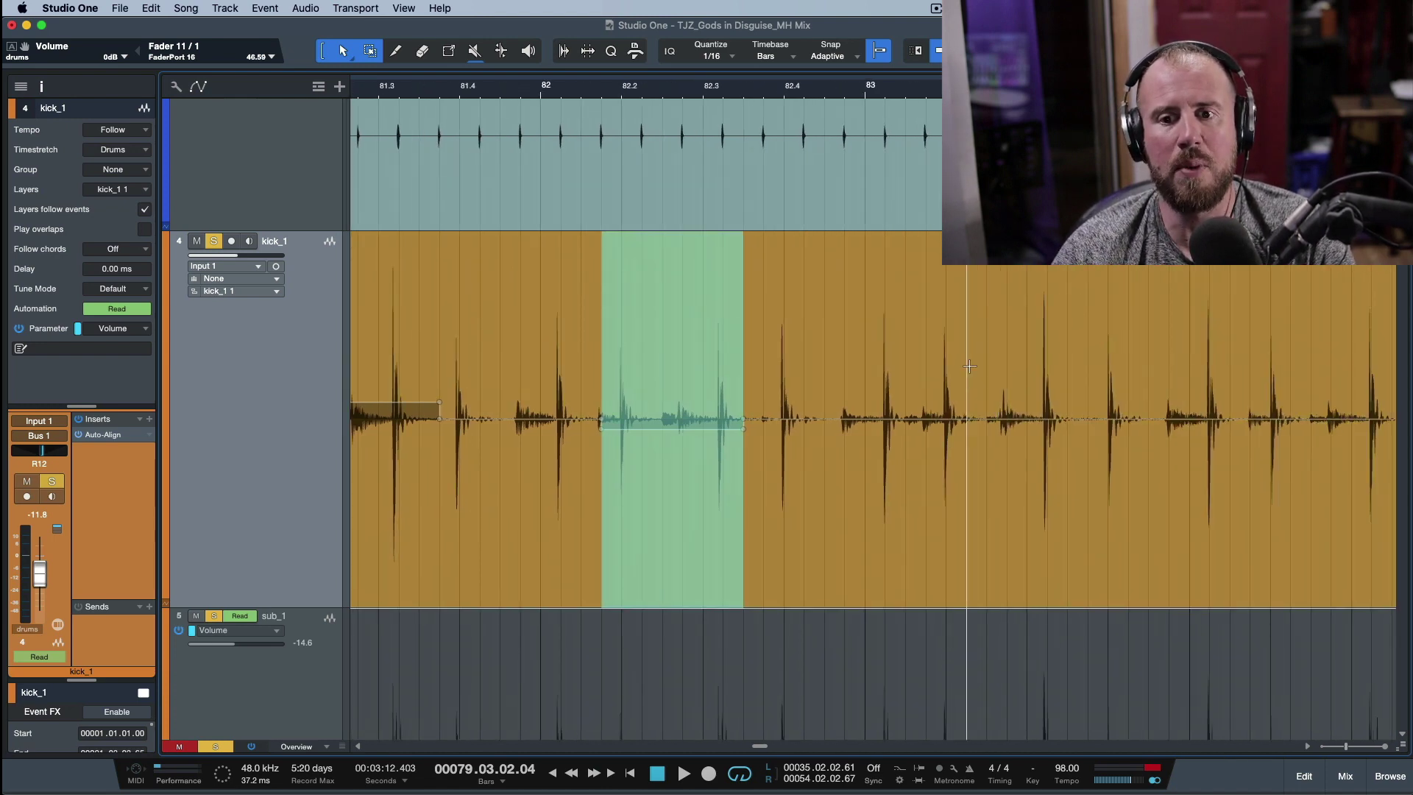
drag(984, 378, 1243, 392)
drag(1108, 267, 1108, 288)
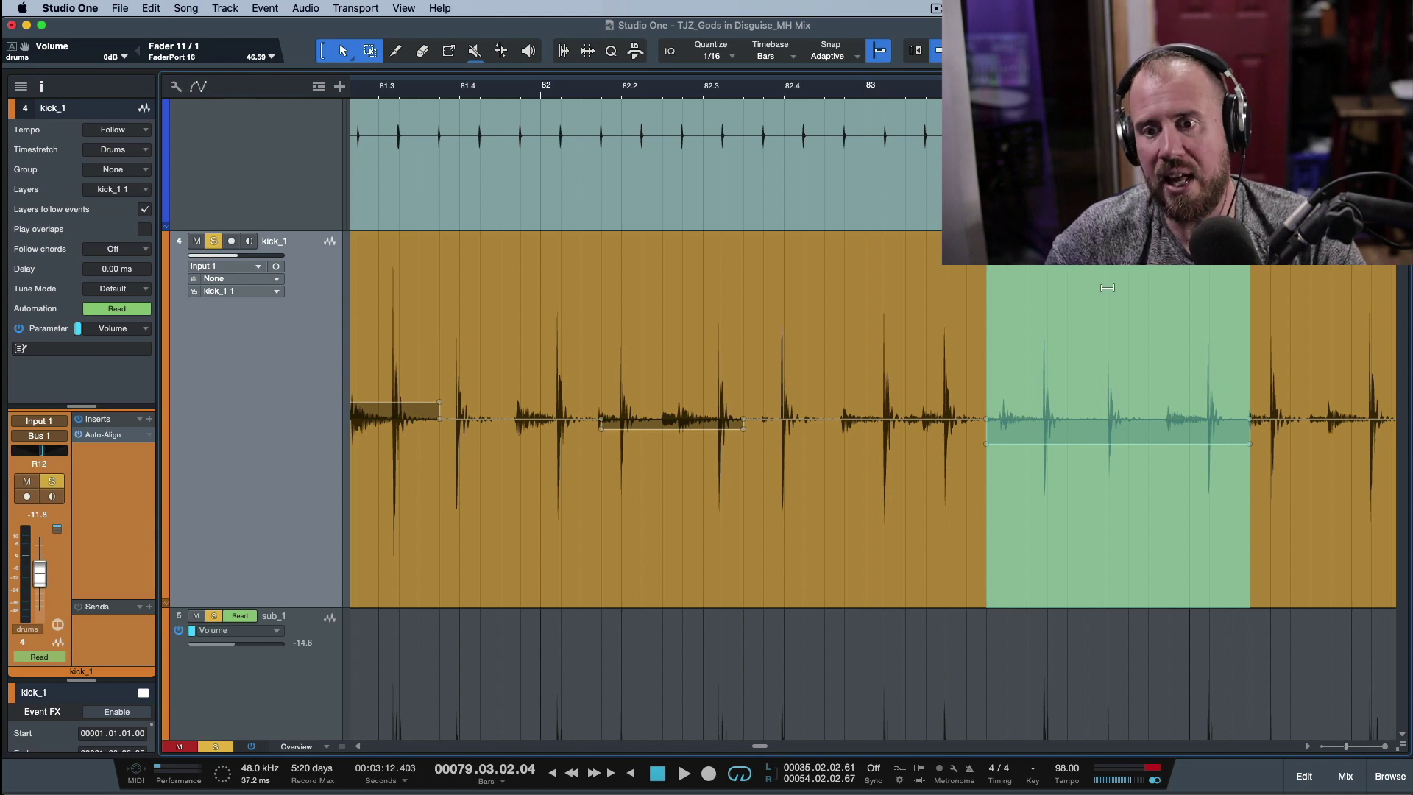
Step: Toggle the kick_1 event's Gain Envelope off and on several times to compare, leaving it enabled
click(808, 529)
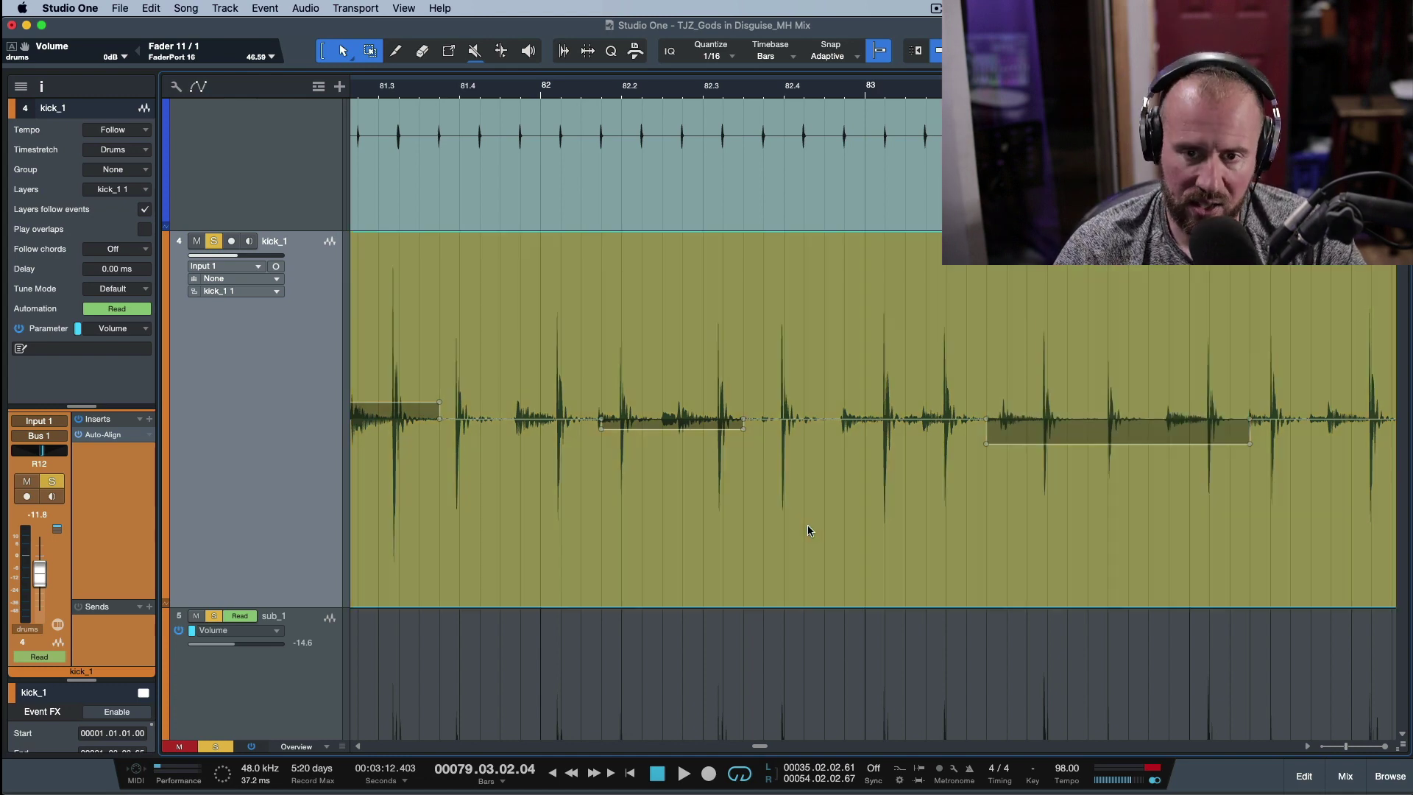
right_click(807, 527)
click(903, 231)
click(903, 231)
click(923, 231)
click(923, 231)
click(923, 231)
click(922, 231)
click(923, 231)
click(923, 232)
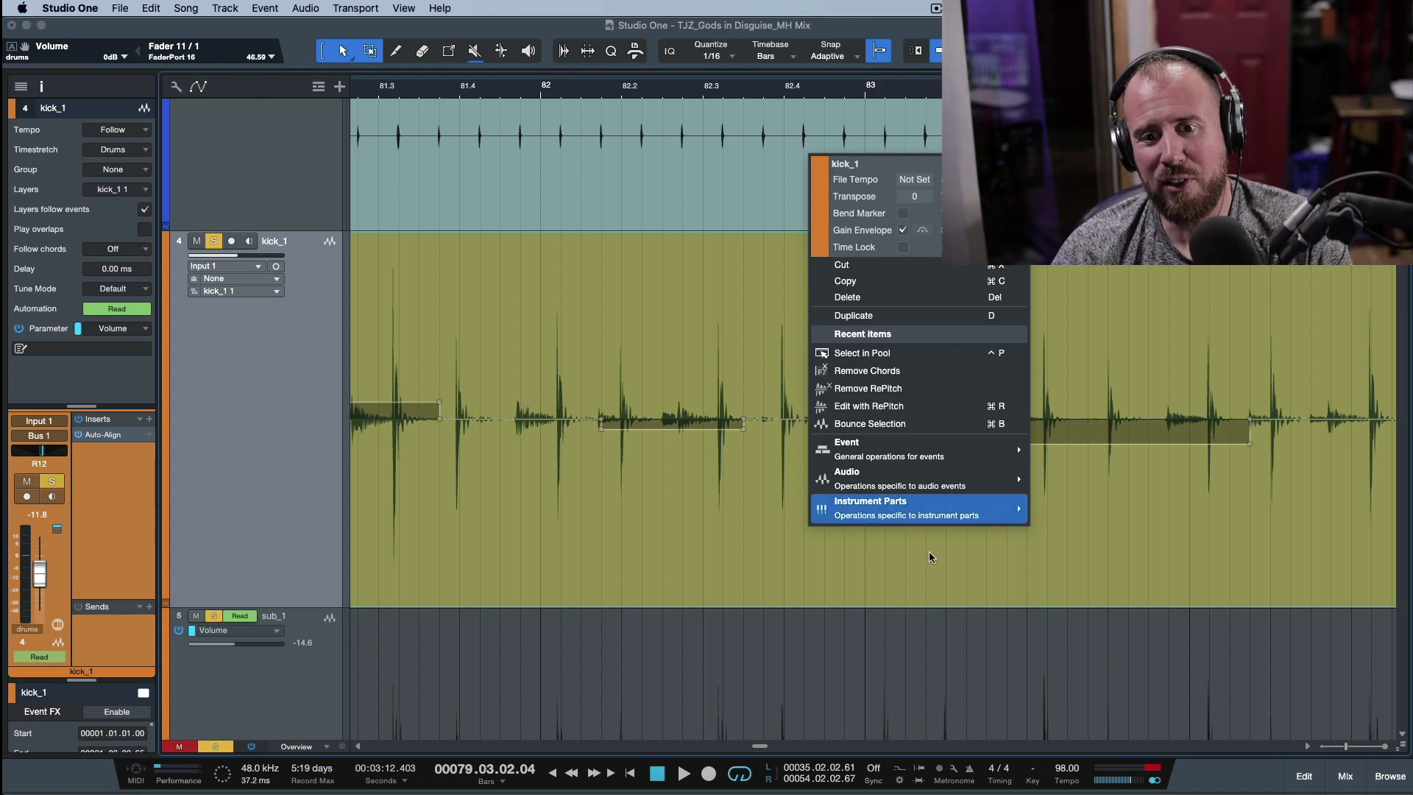
click(1088, 672)
Step: Show the console through to the MIX, MIX BUS and MIX LOUD buses and clear the drum track solos
key(F3)
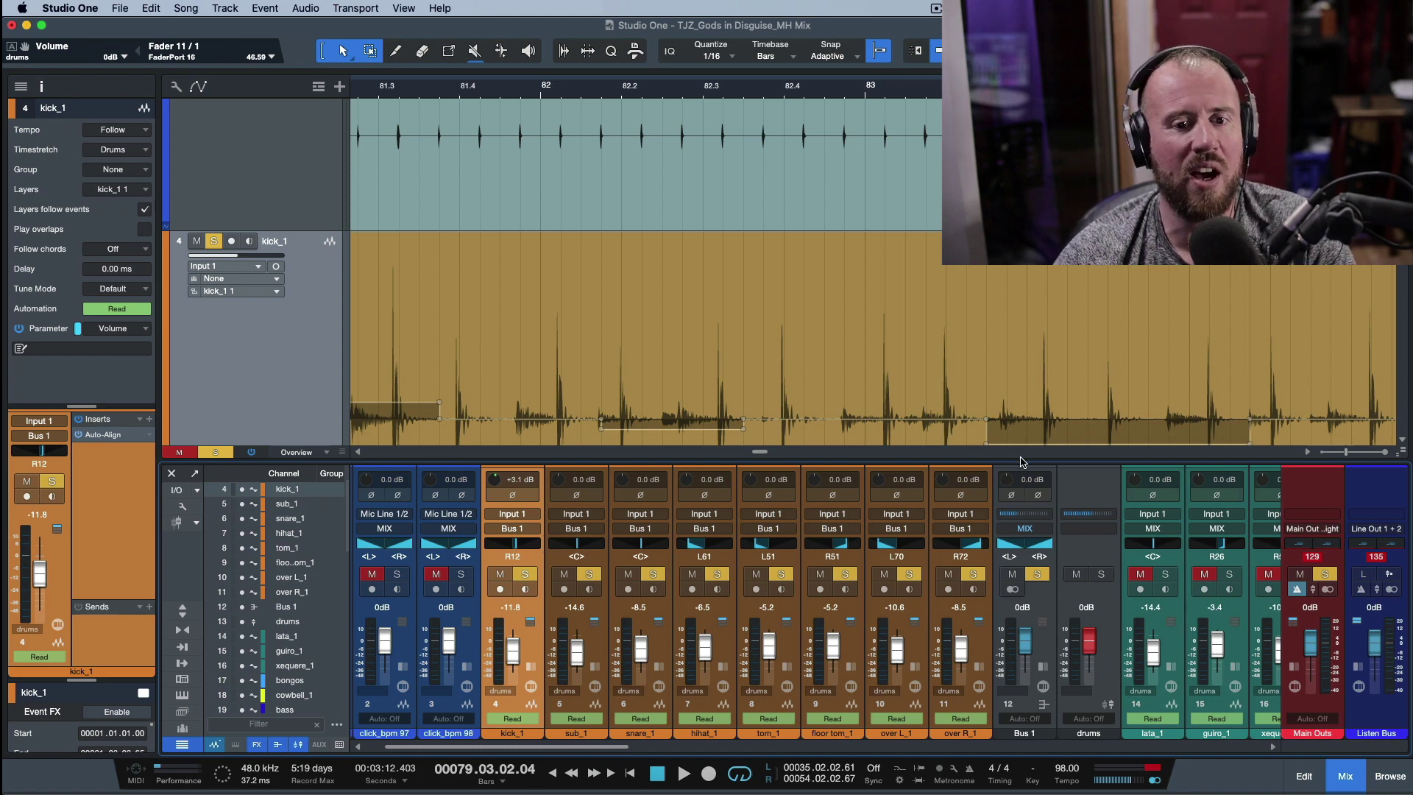
scroll(915, 353, right, 5)
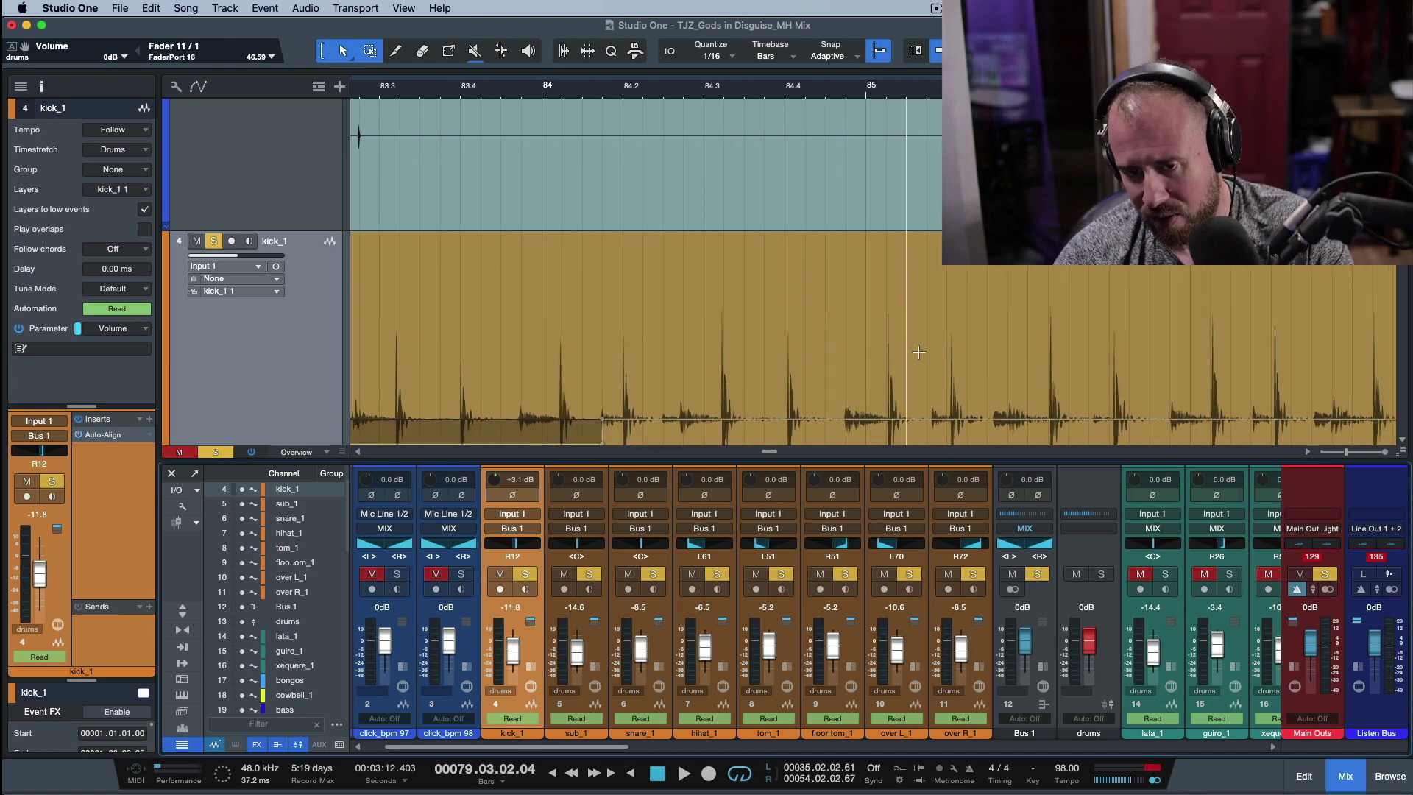
drag(615, 750, 1244, 750)
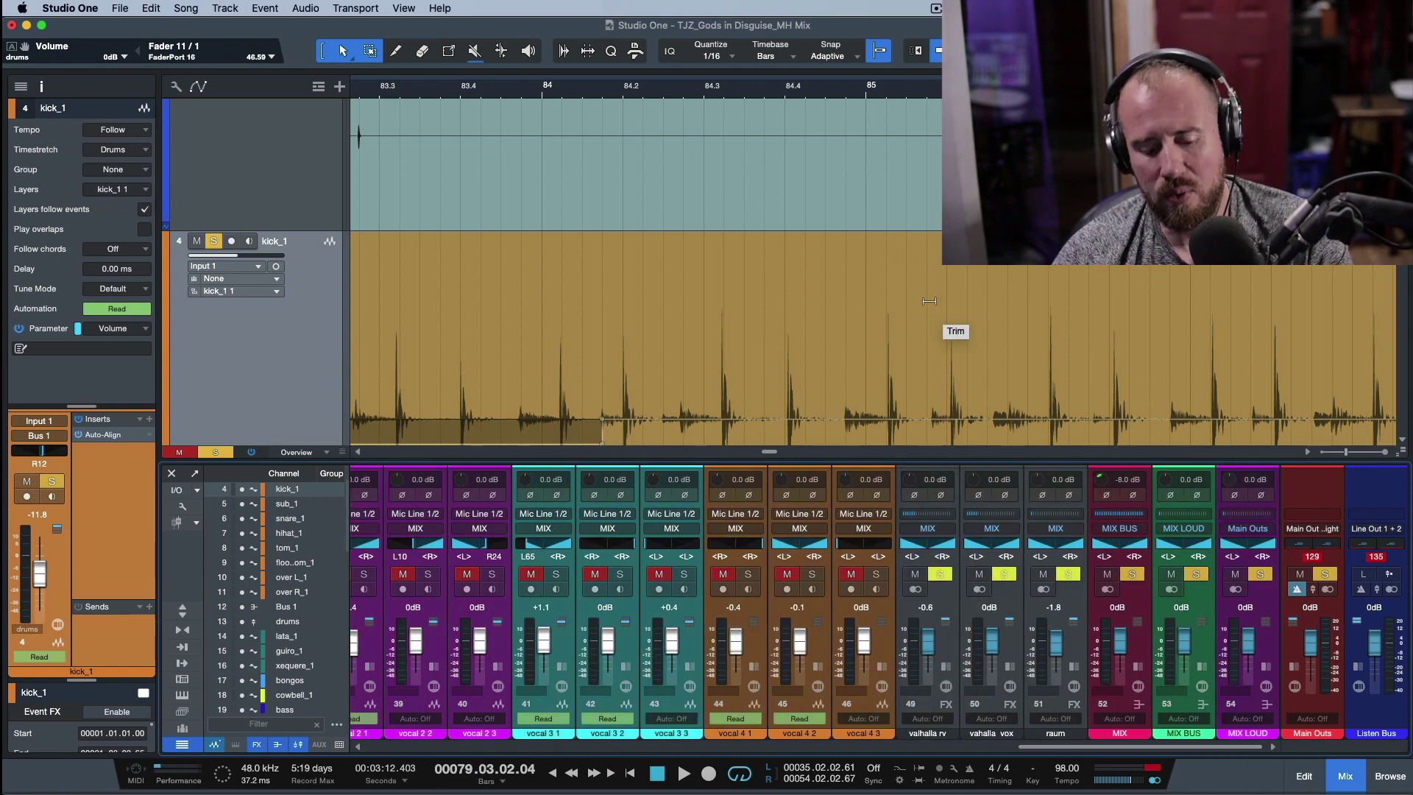
key(shift+s)
Step: Play the full mix from bar 38, check the bus and Main Outs levels, and stop playback
scroll(929, 301, up, 3)
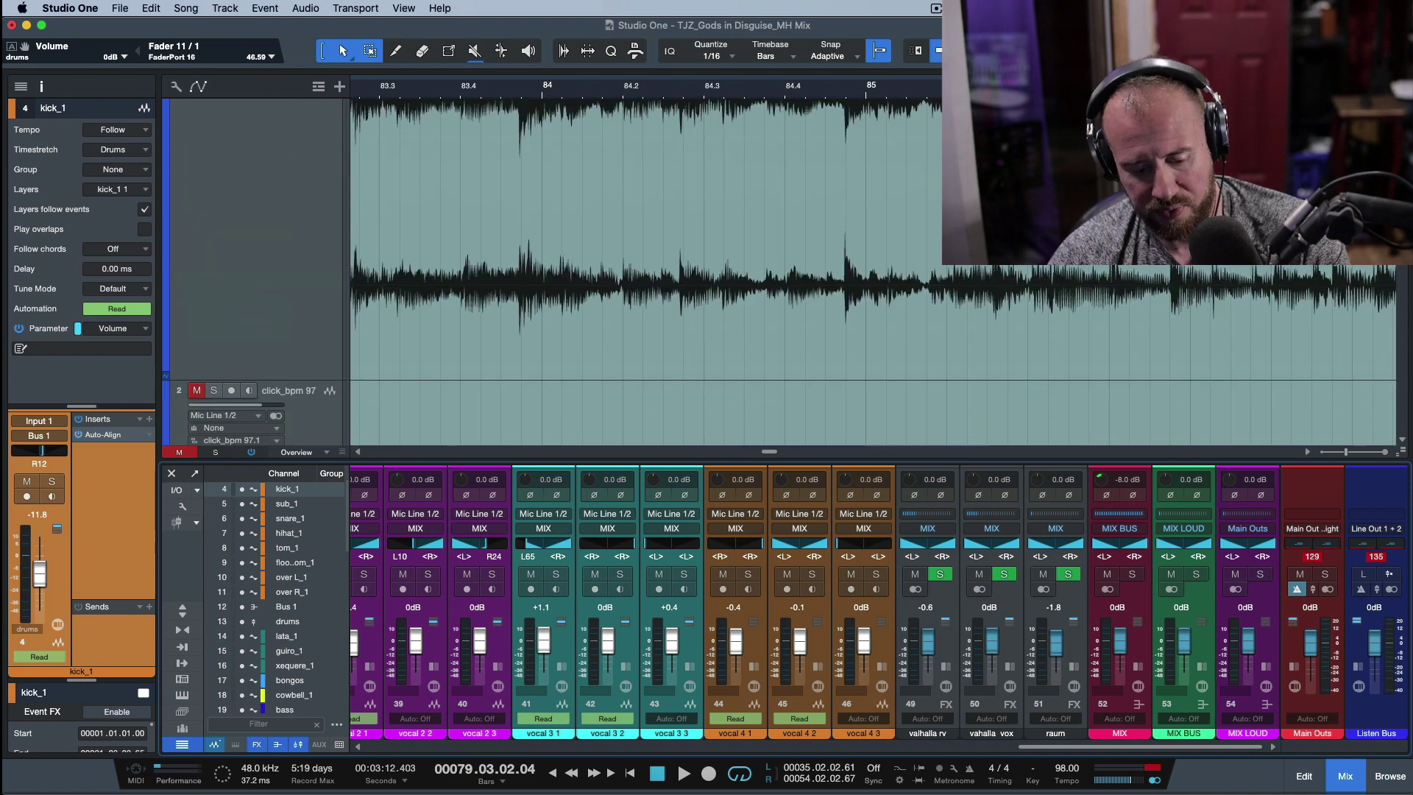
scroll(741, 245, down, 8)
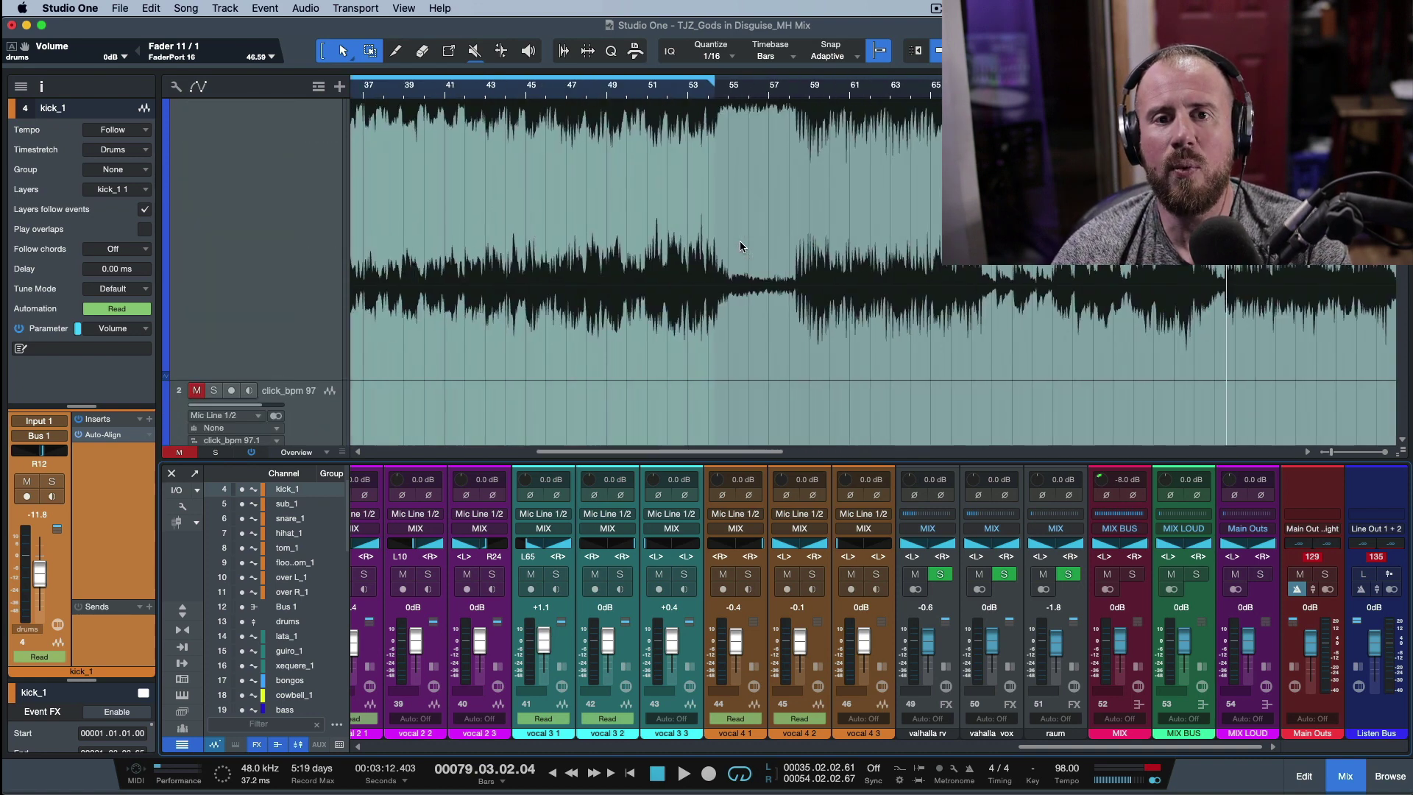
click(876, 87)
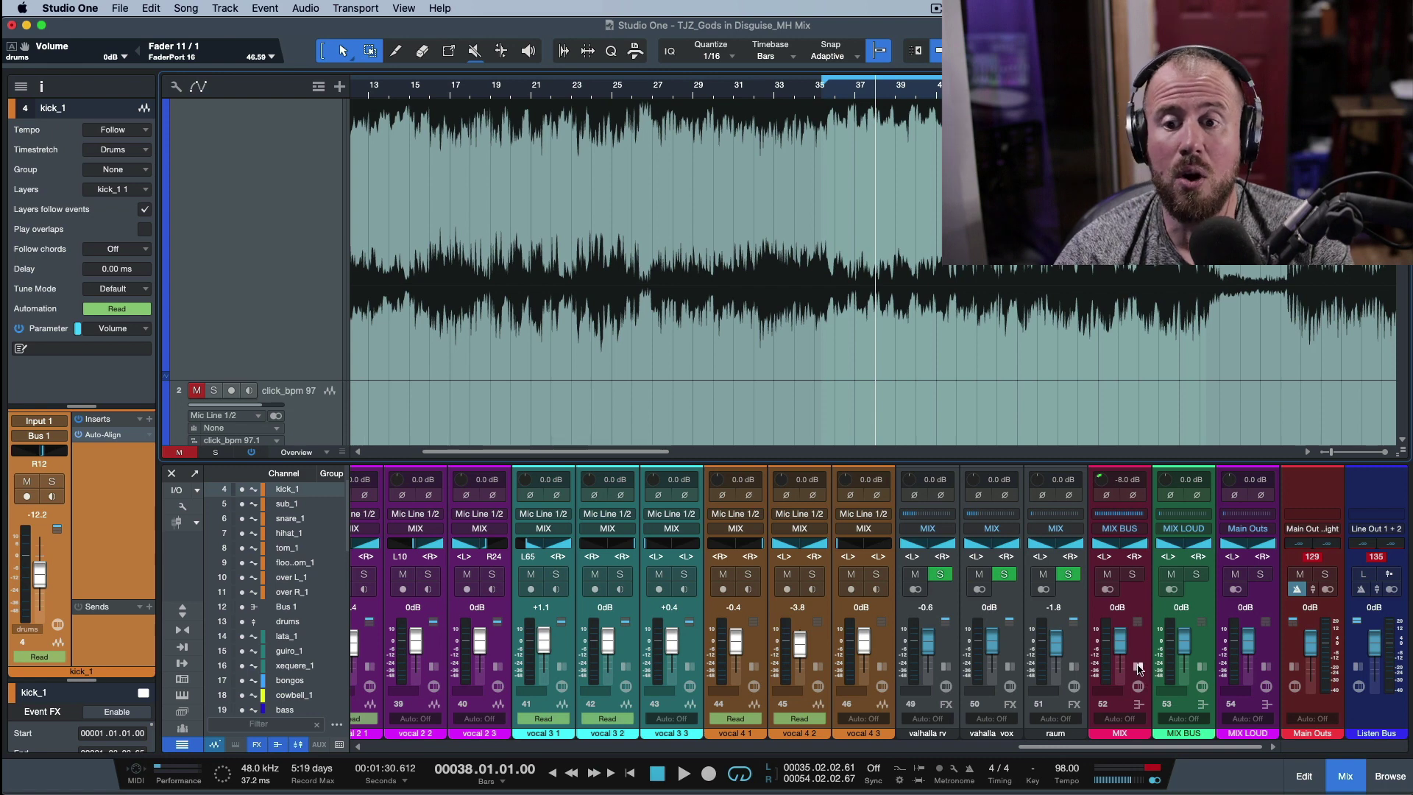
key(space)
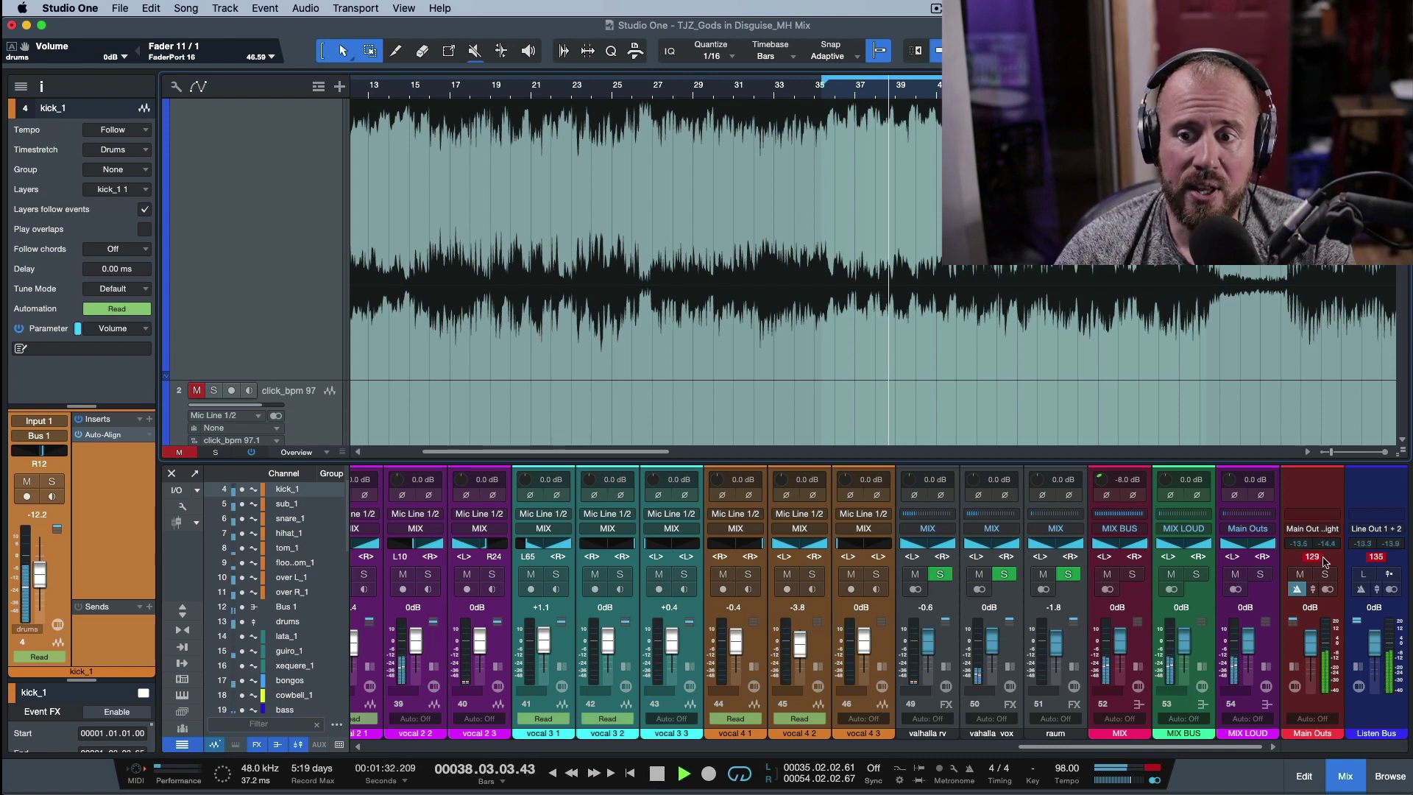
key(space)
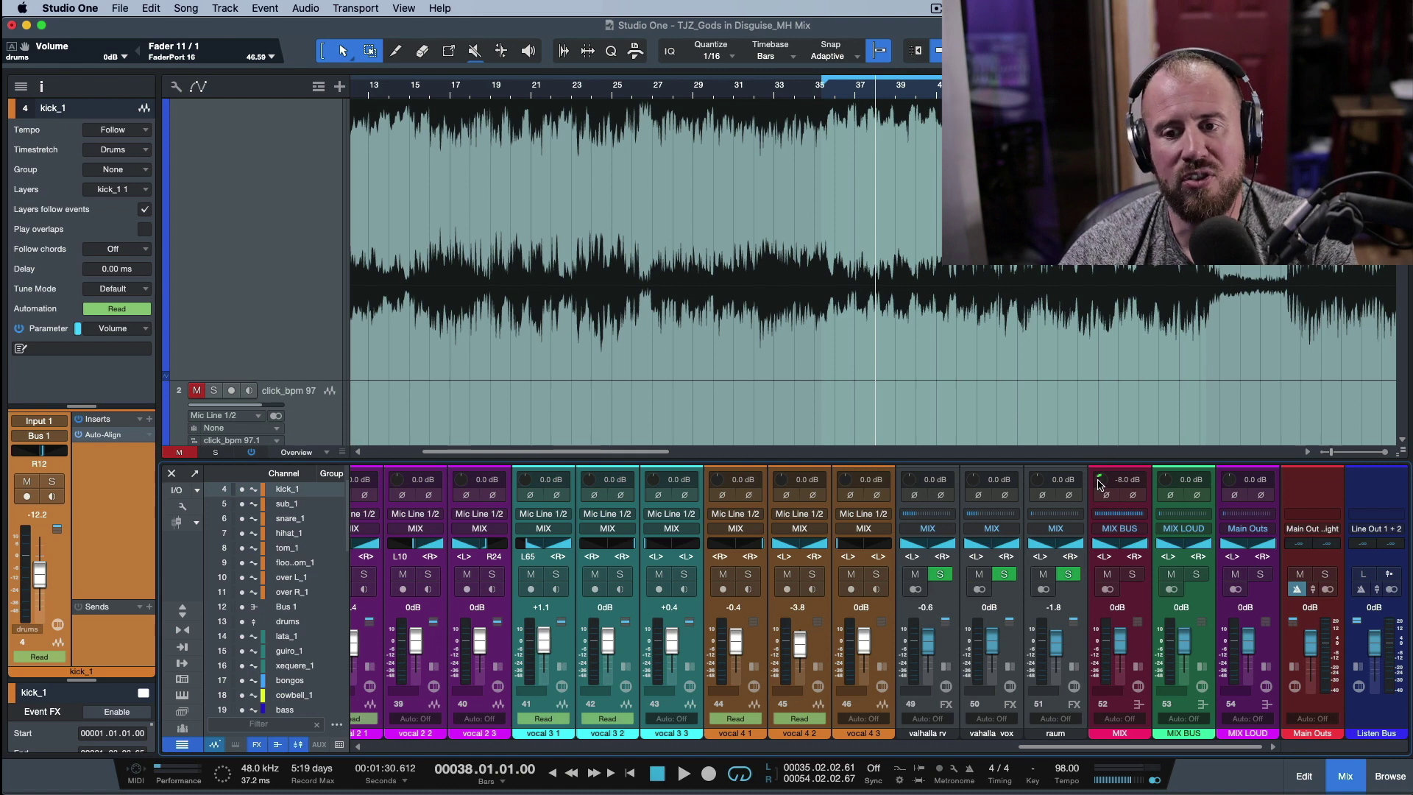
Step: Adjust the MIX bus input gain during playback, setting it to -8.5 dB, and stop playback
key(space)
mouse_move(1104, 491)
mouse_down()
mouse_move(1101, 552)
mouse_move(1115, 453)
mouse_move(1122, 504)
mouse_up()
key(space)
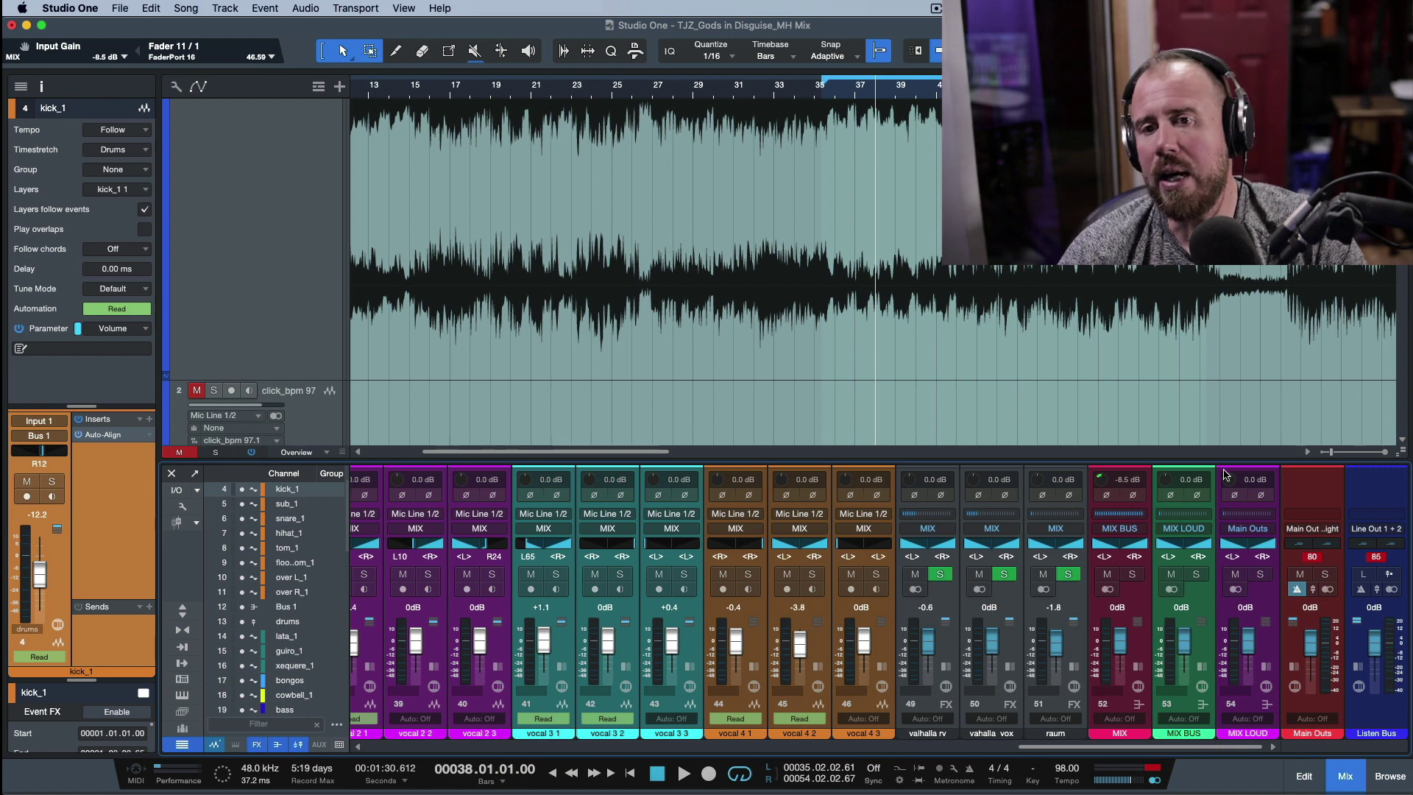
Step: Bring the vocal channels and their input gain controls into view in the console
scroll(1122, 505, left, 5)
scroll(771, 333, up, 3)
scroll(771, 331, left, 2)
scroll(541, 482, left, 1)
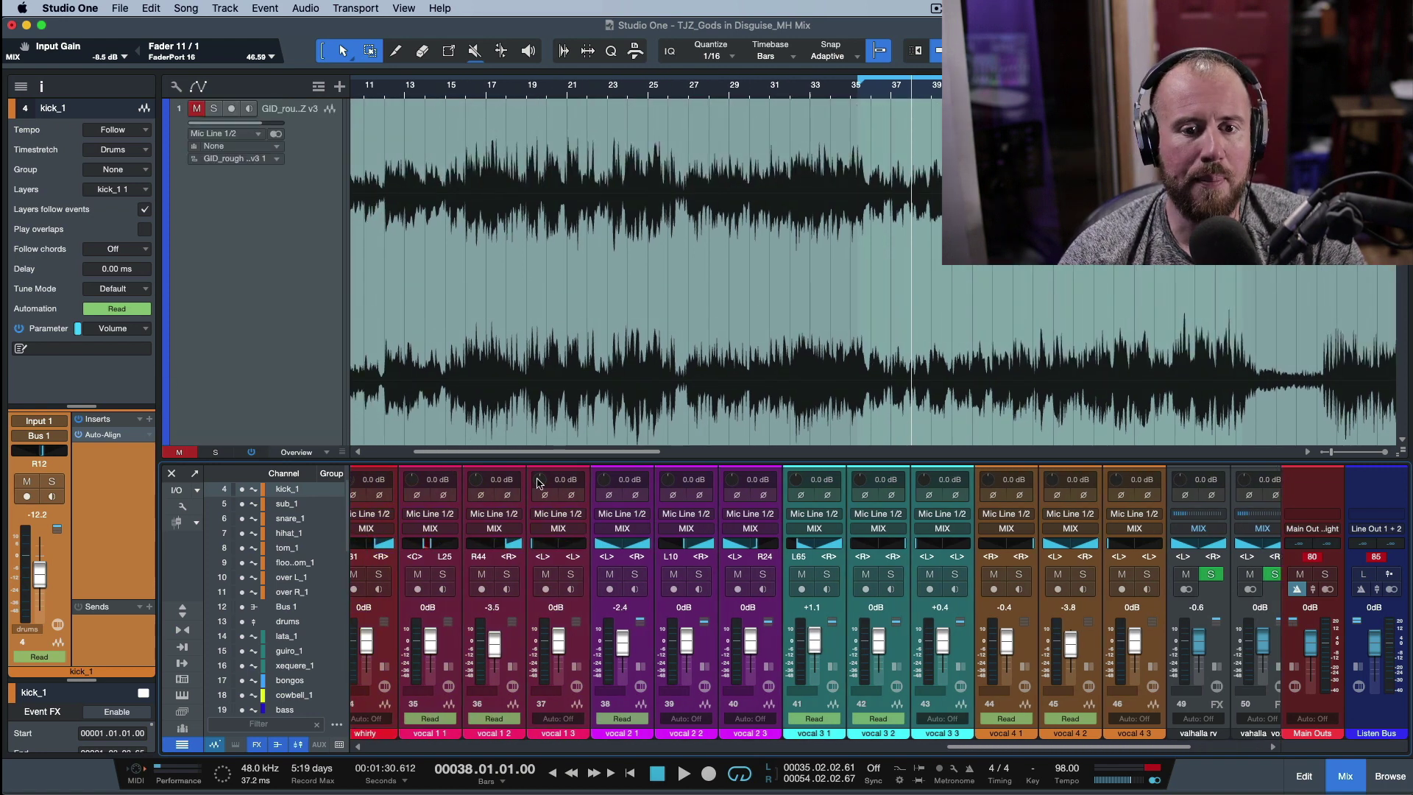